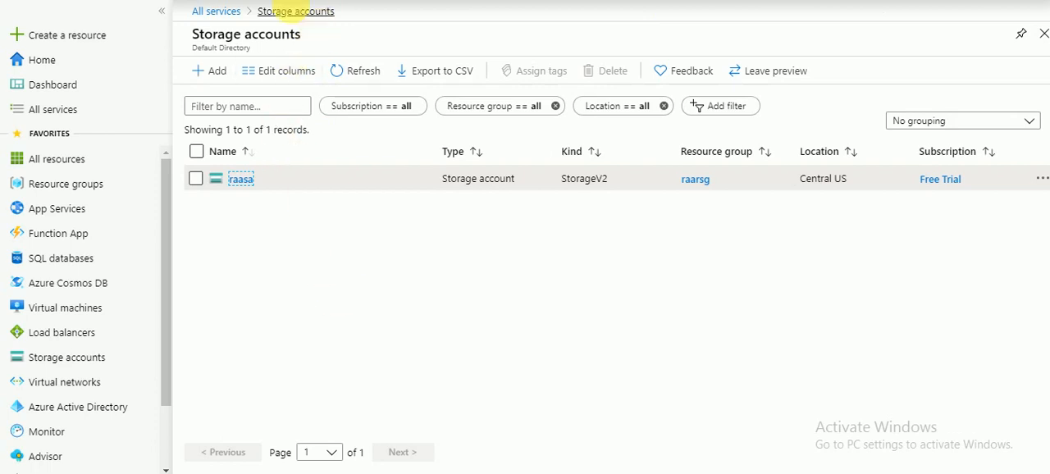
Open the source container in the raasa storage account and examine the contents of emp.csv.
left_click(245, 178)
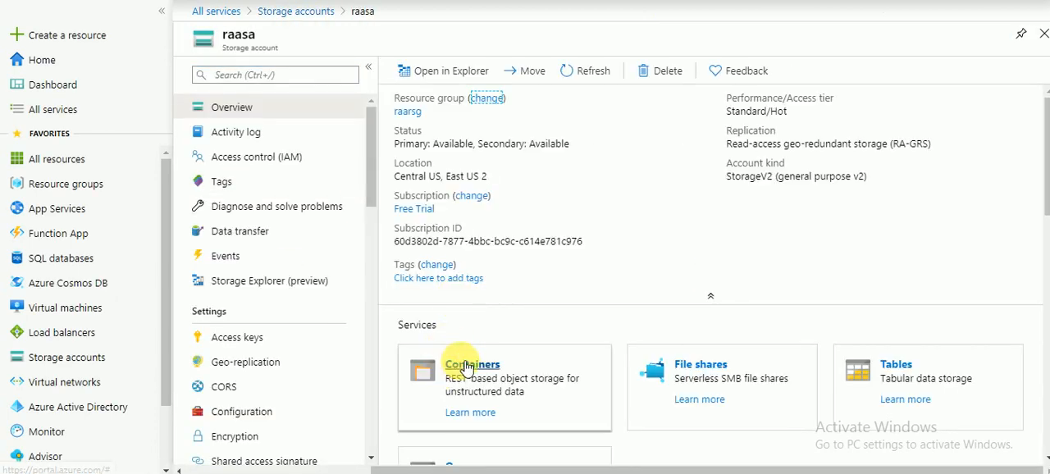
left_click(425, 366)
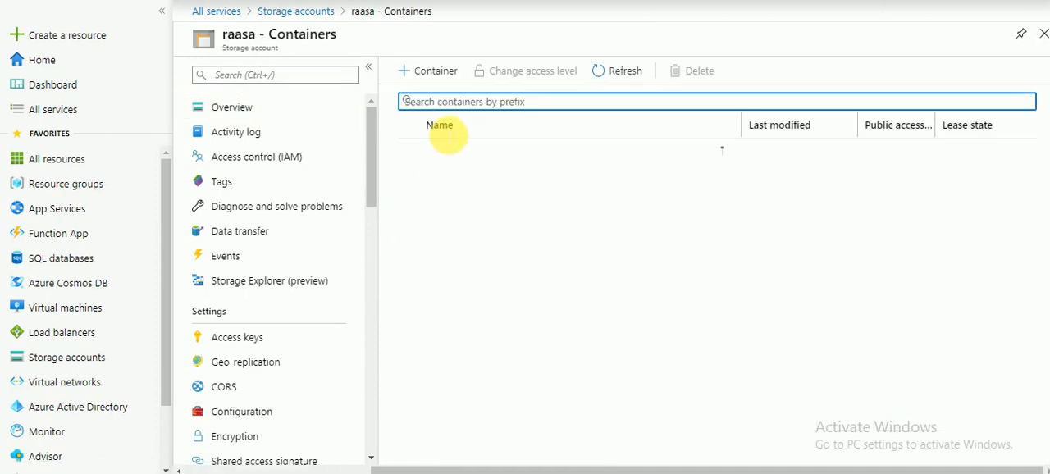
left_click(443, 152)
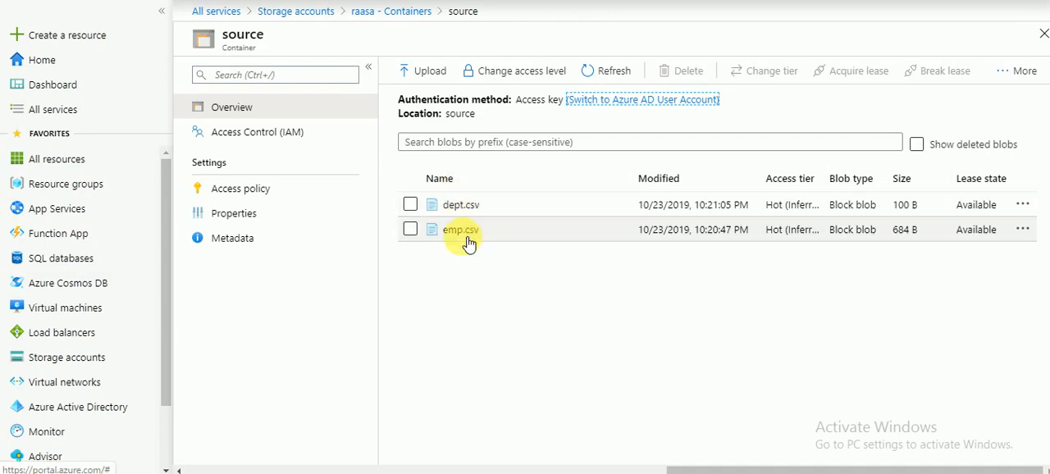
left_click(463, 237)
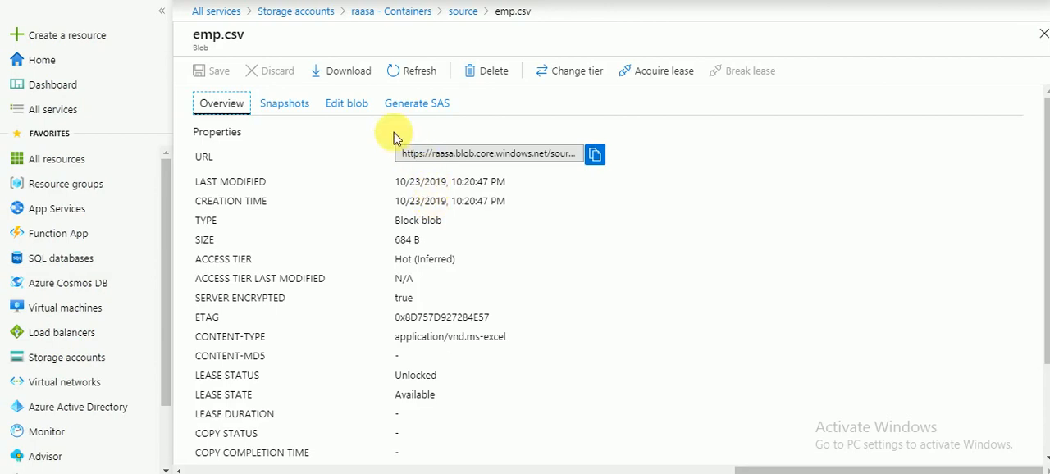
left_click(336, 103)
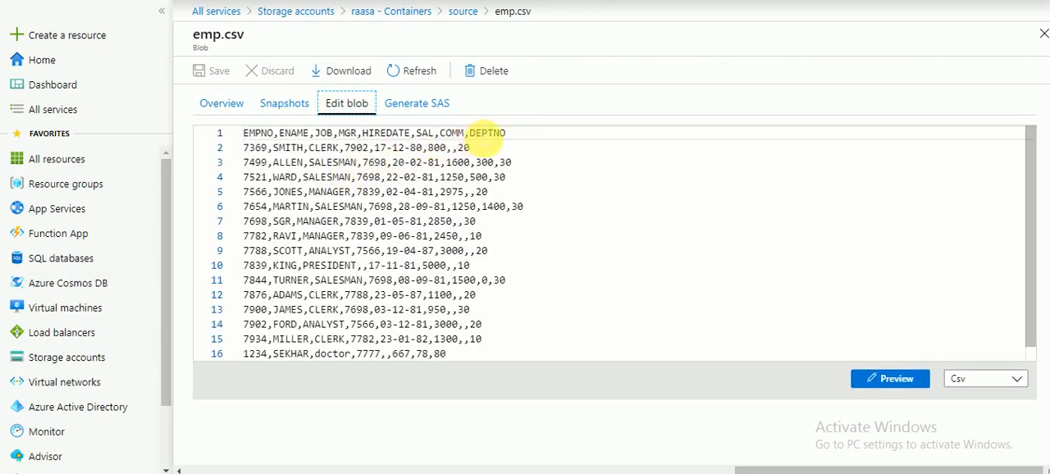
triple_click(486, 134)
left_click(486, 136)
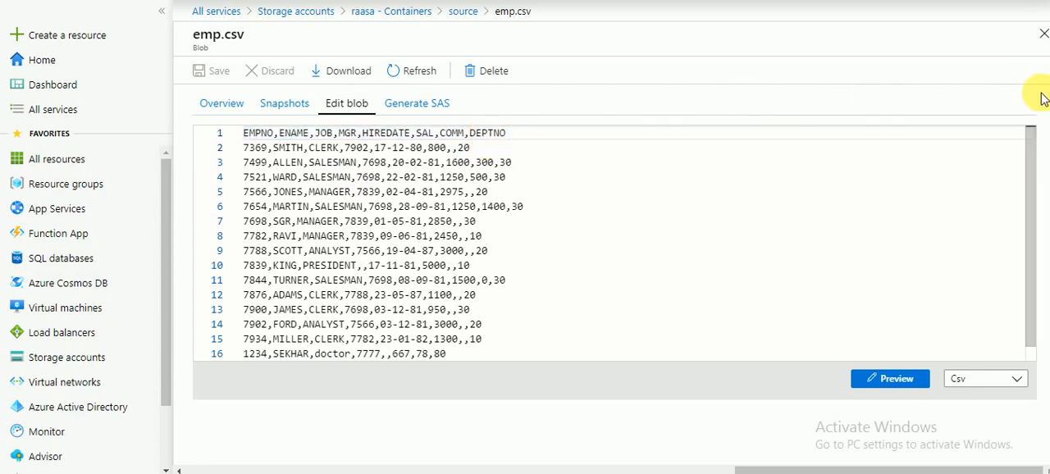
left_click(1042, 37)
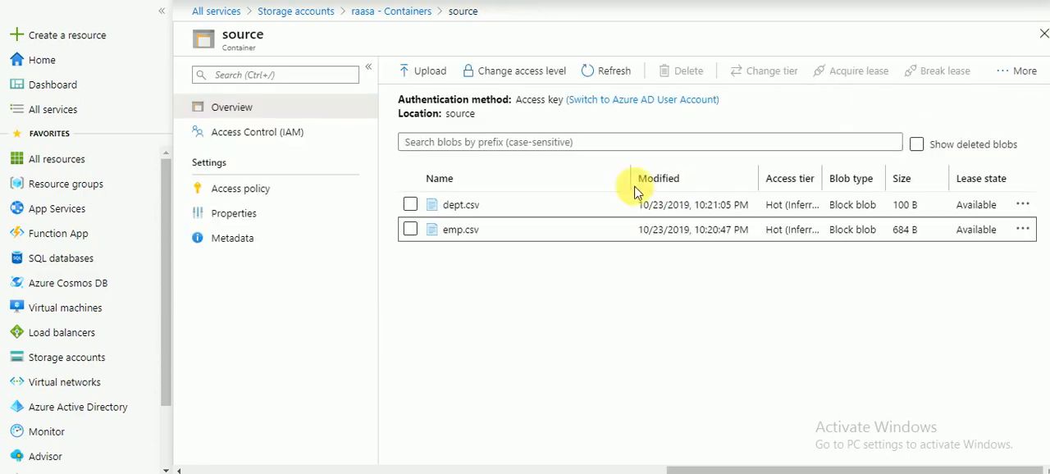
Examine the contents of dept.csv in the source container.
left_click(460, 205)
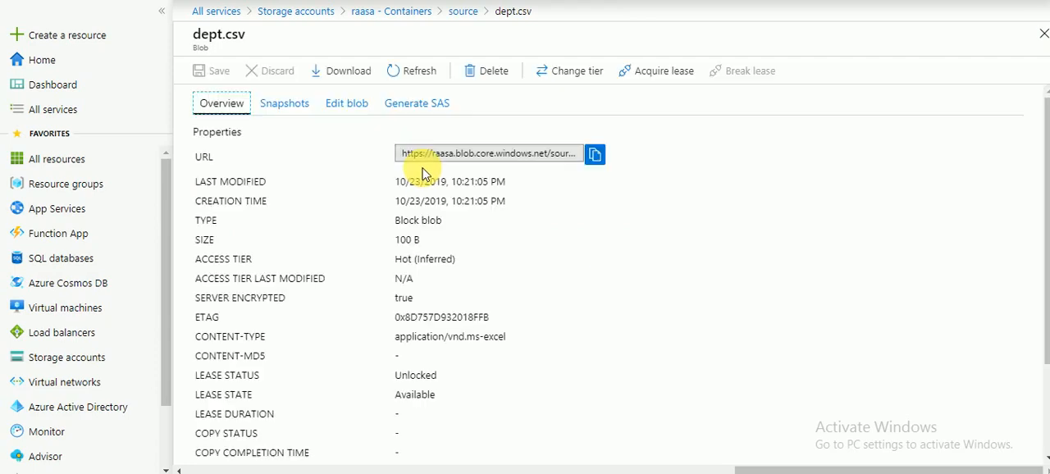
left_click(359, 112)
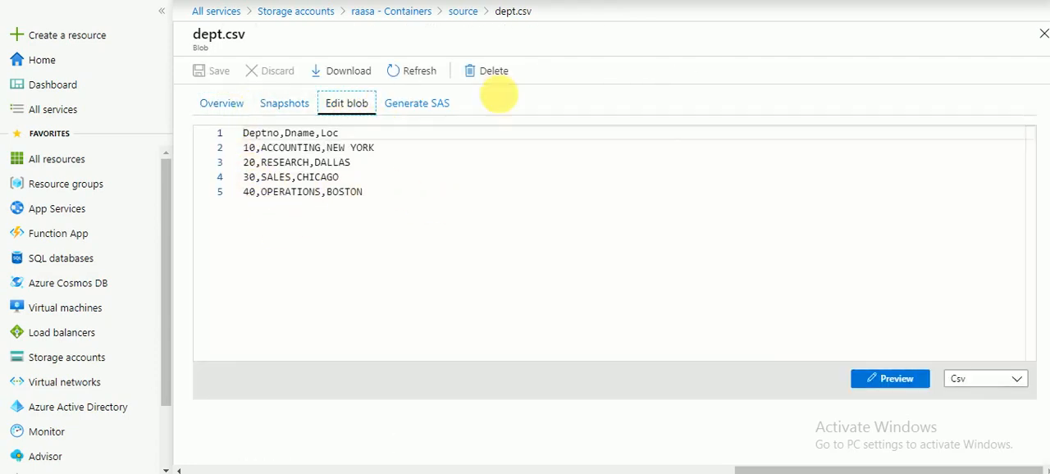
left_click(1043, 34)
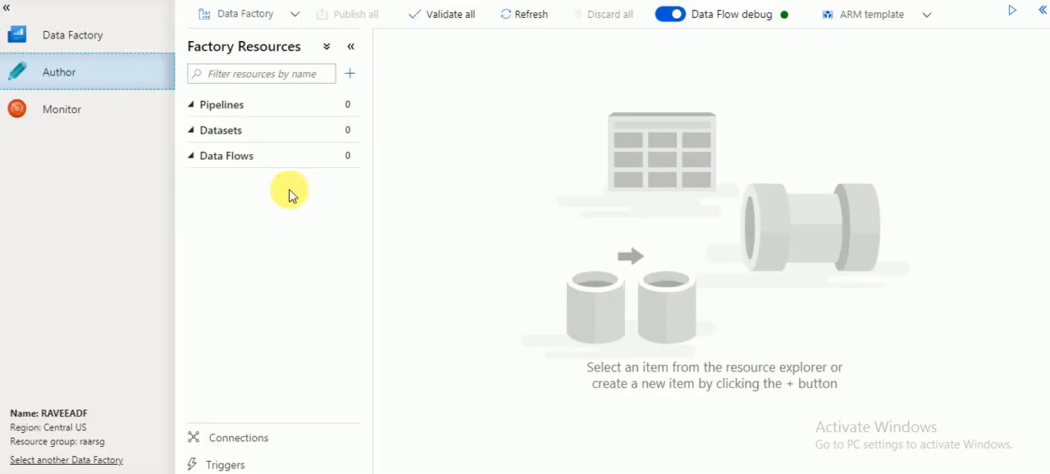
Find the raalake Data Lake Storage Gen1 account among all services and view its target folder in the data explorer.
left_click(344, 106)
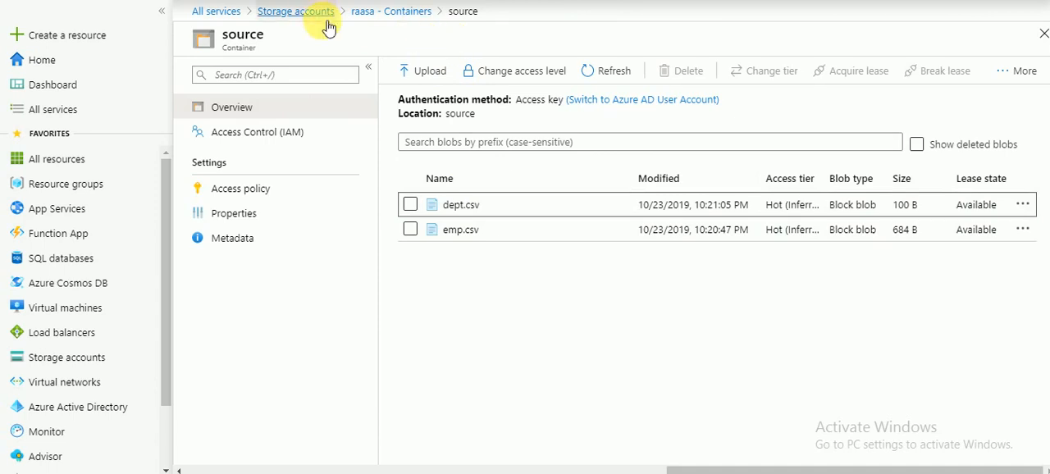
left_click(216, 12)
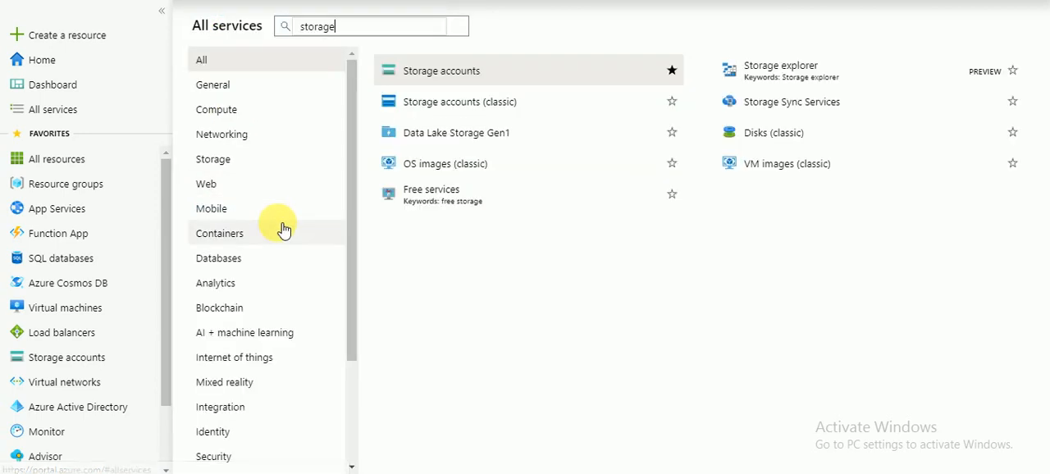
left_click(449, 144)
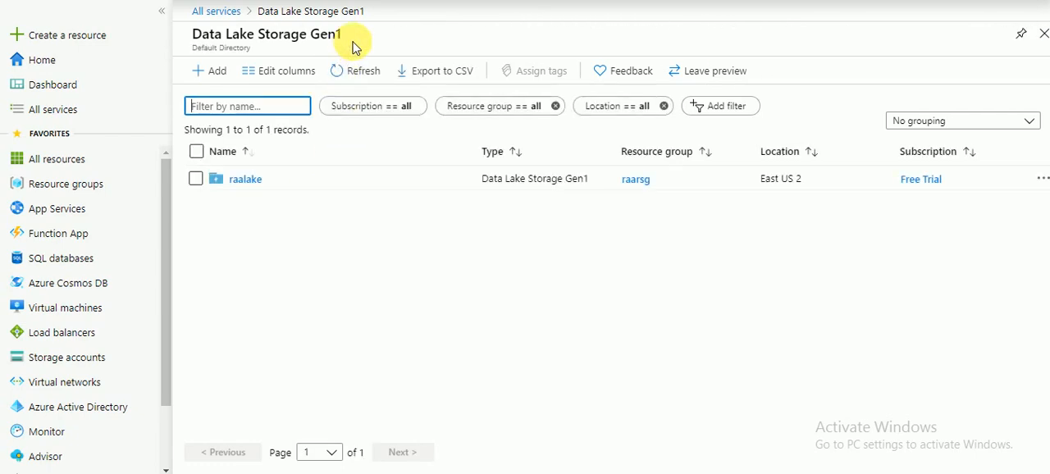
left_click(244, 178)
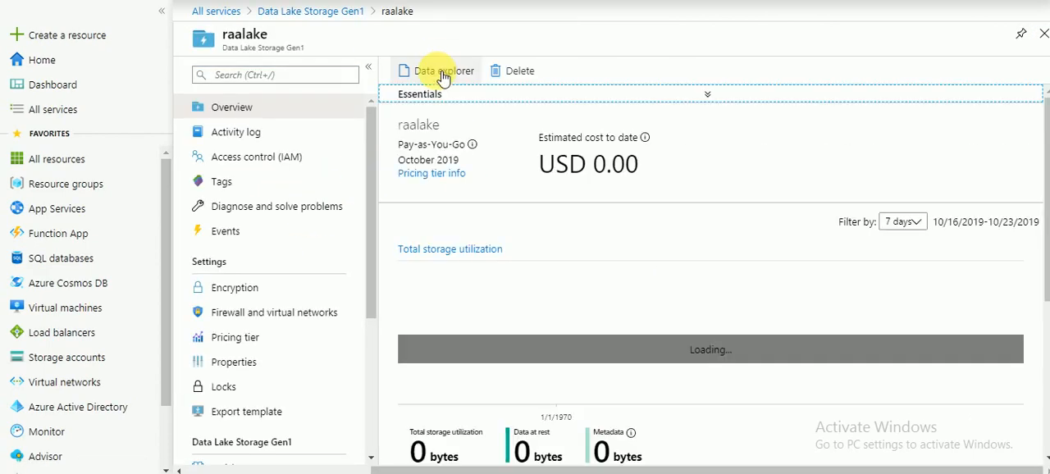
left_click(443, 74)
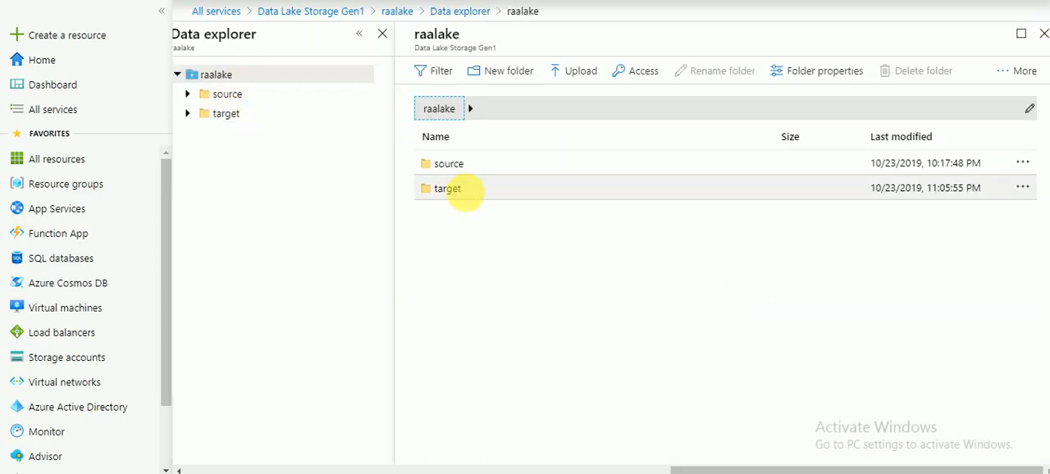
left_click(462, 190)
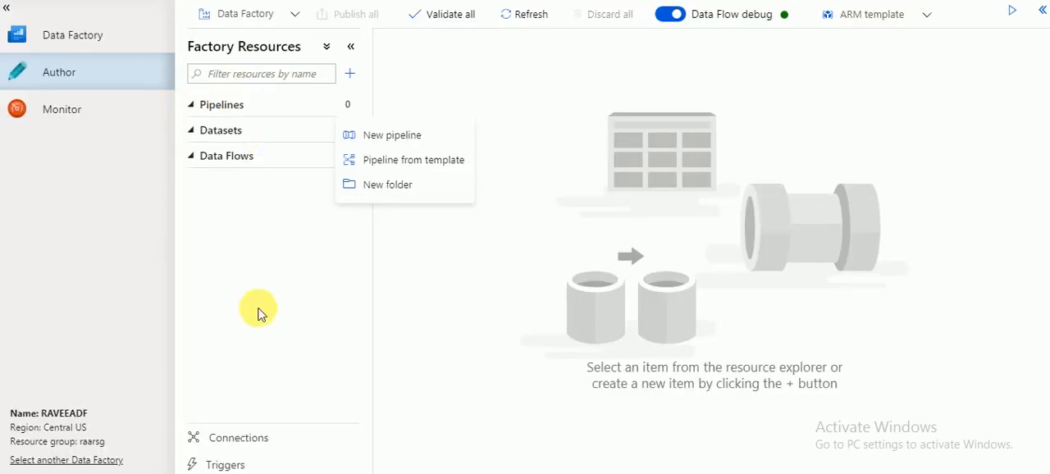
Review the linked services in the data factory's connections and close the list.
left_click(243, 436)
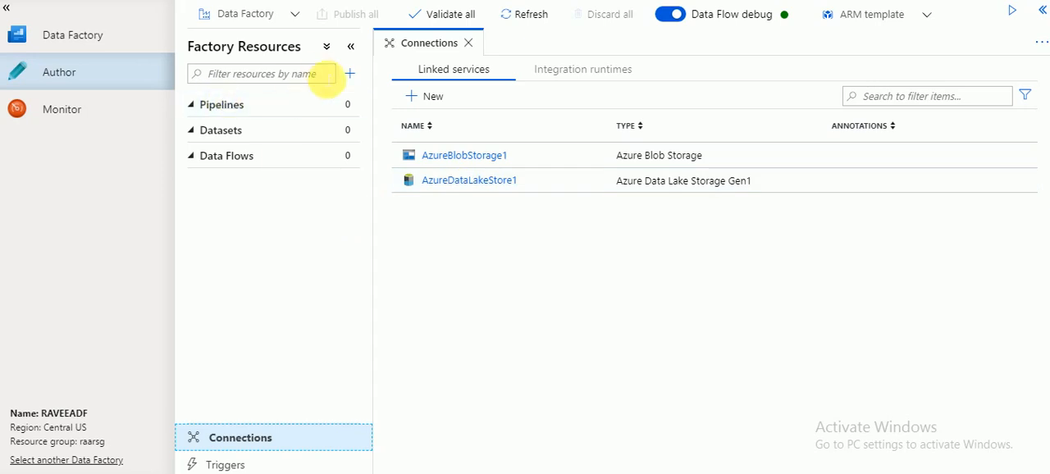
left_click(473, 42)
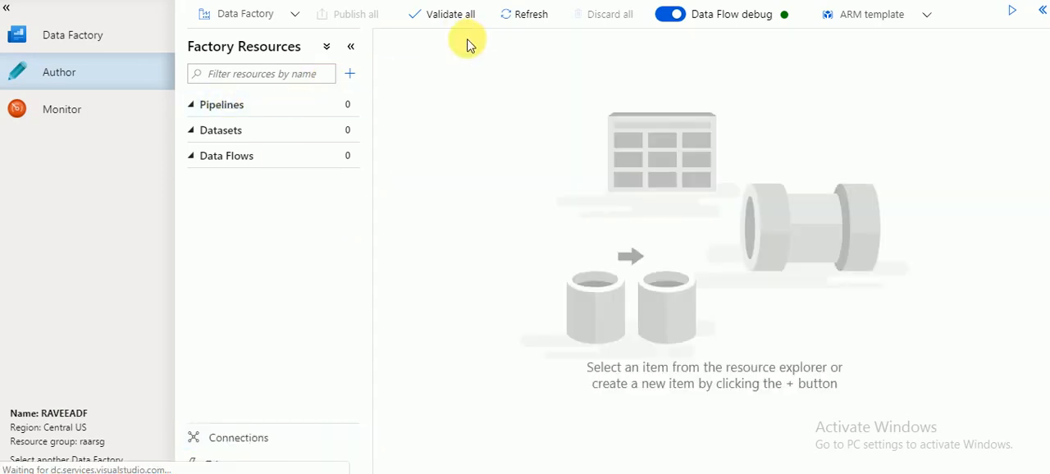
Create a new pipeline in the data factory.
left_click(205, 109)
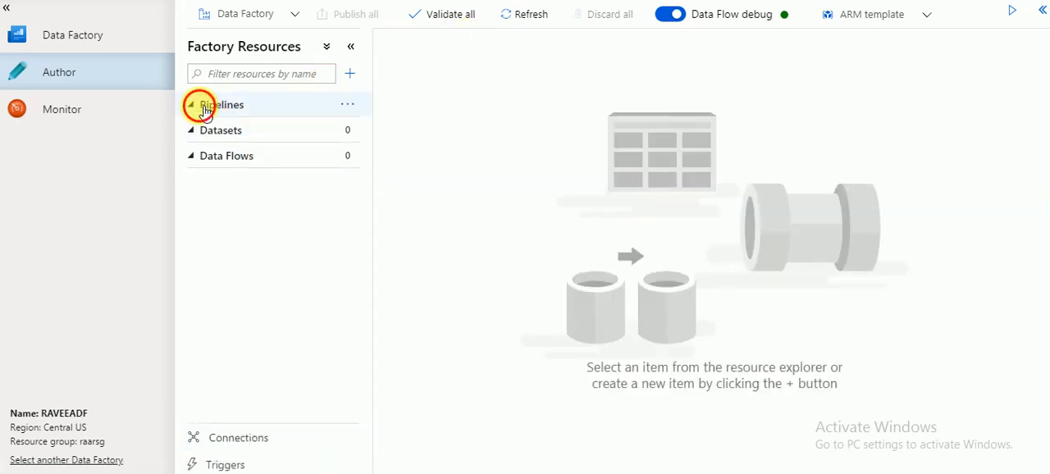
left_click(347, 105)
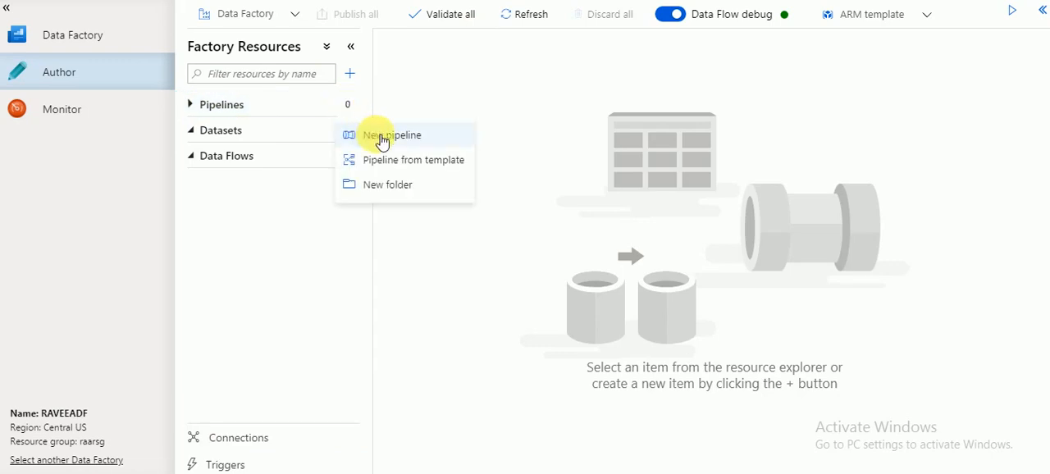
left_click(382, 139)
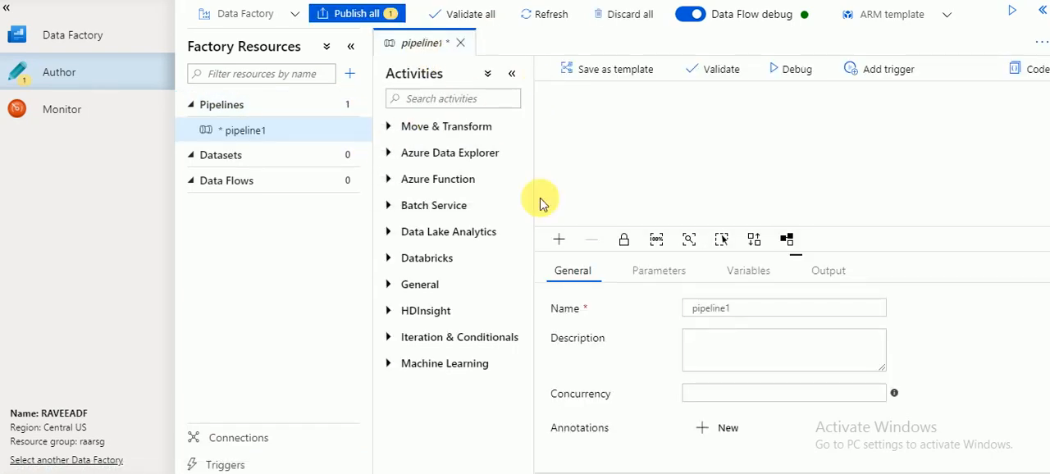
double_click(711, 312)
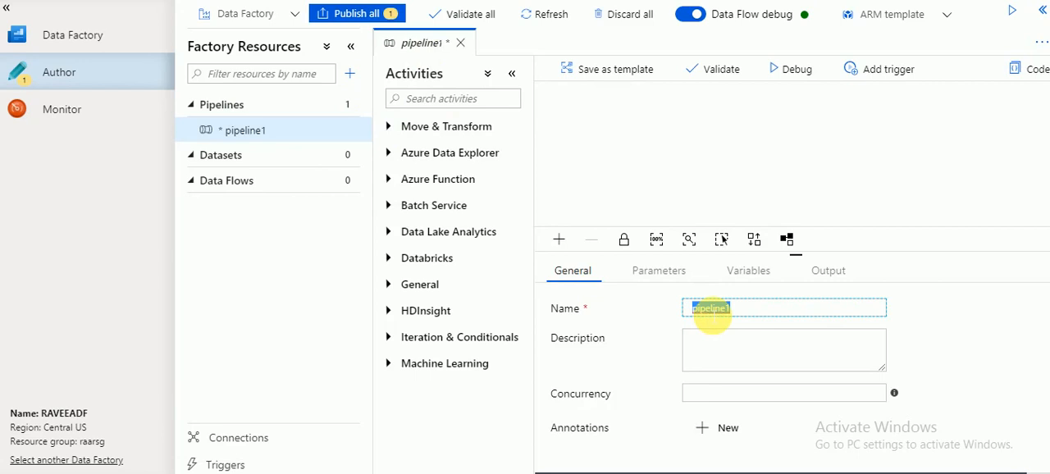
type("J")
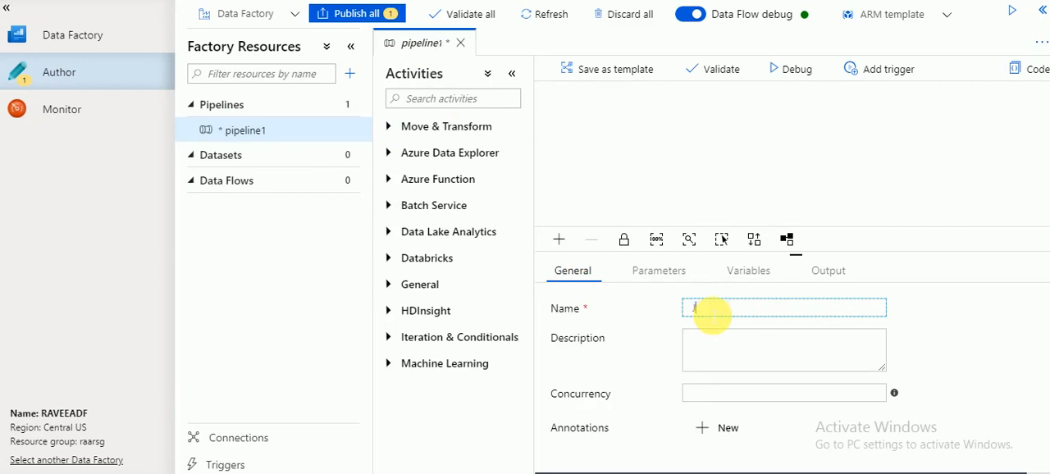
type("oine")
key("BackSpace")
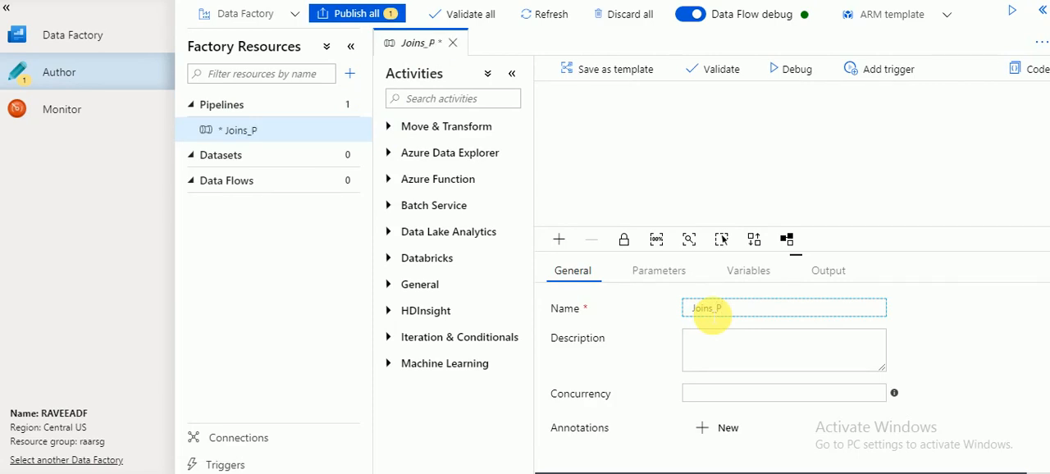
key("BackSpace")
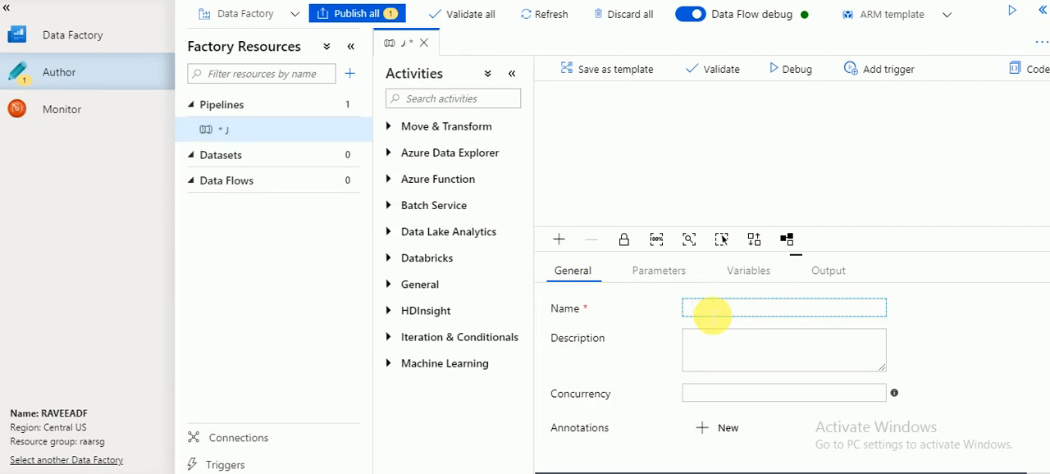
Name the new pipeline EmployeeData.
type("Employe")
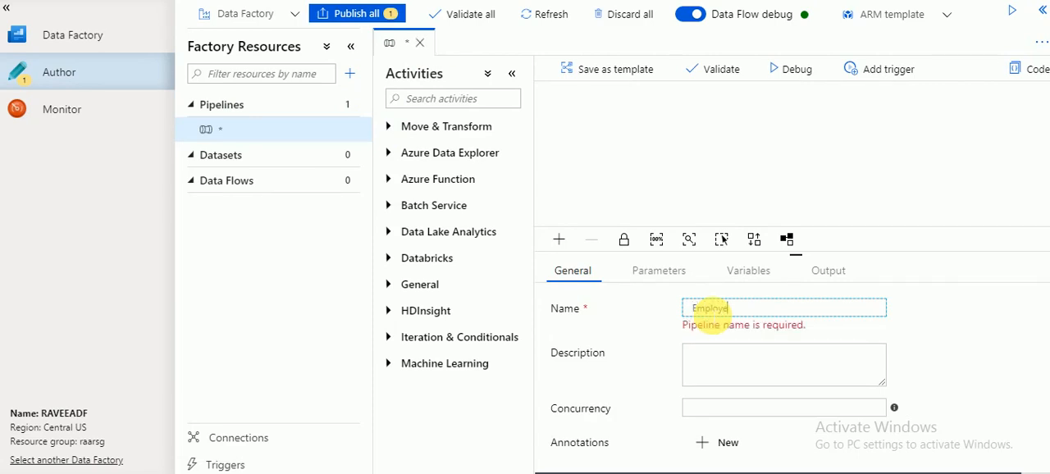
type("eData")
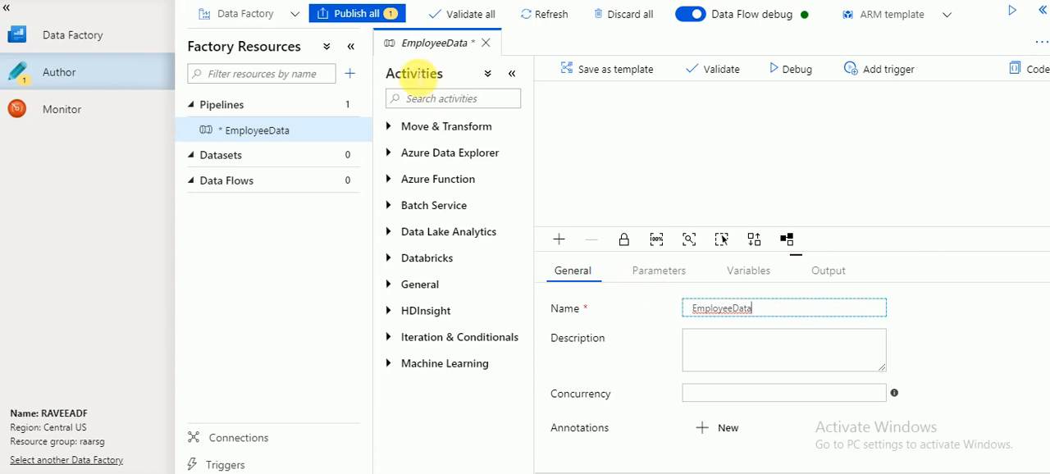
Add a Data Flow activity to the EmployeeData pipeline, creating a new data flow named EmpDataFlow.
left_click(394, 131)
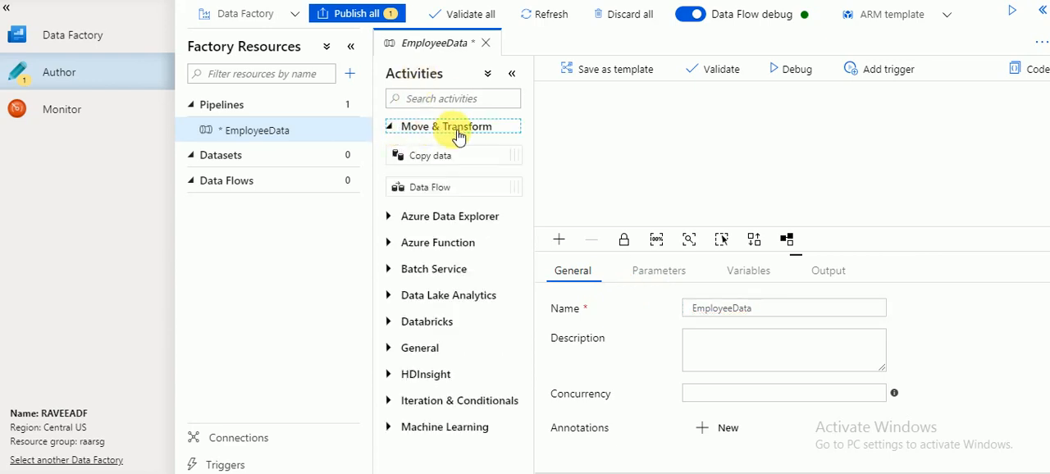
left_click_drag(424, 191, 604, 122)
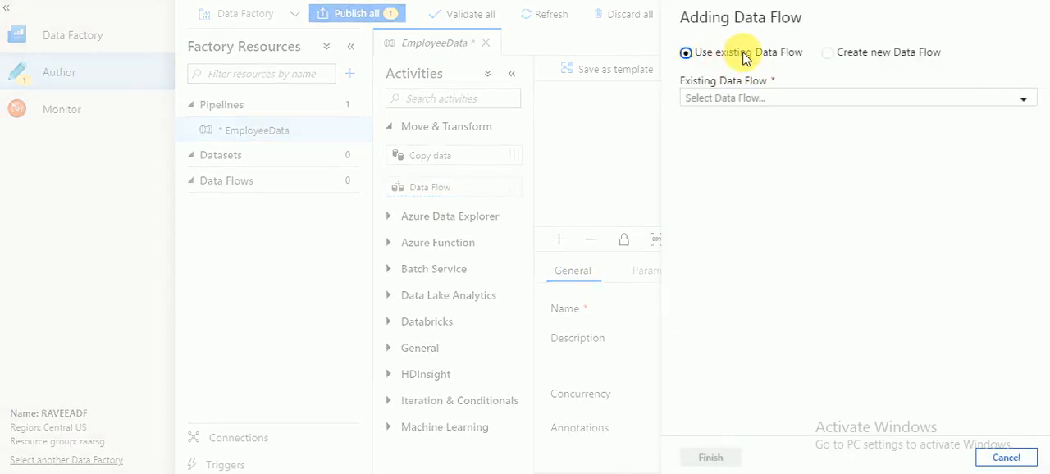
left_click(830, 53)
double_click(752, 104)
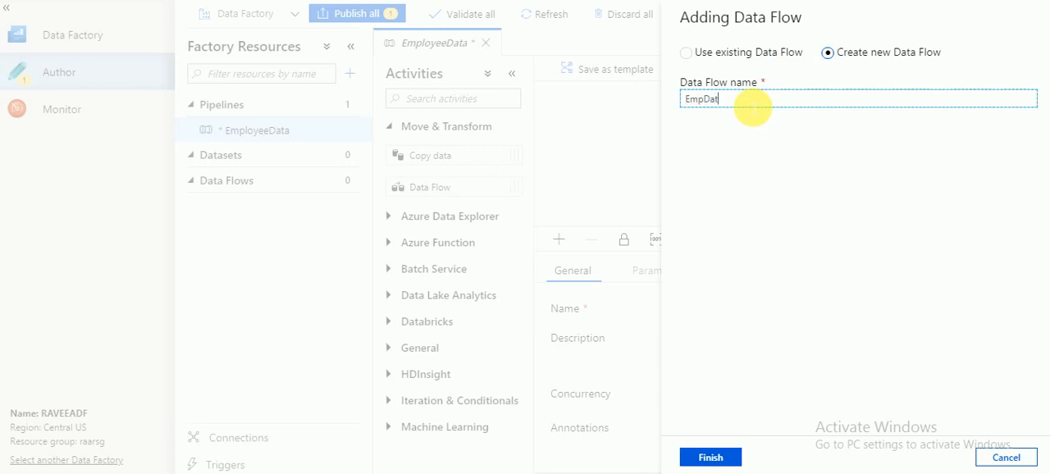
type("EmpDataFlow")
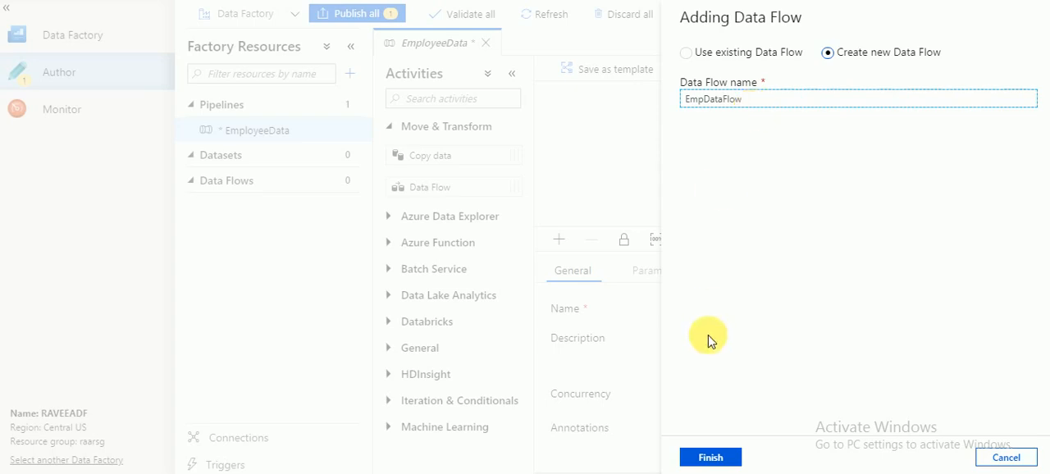
left_click(711, 458)
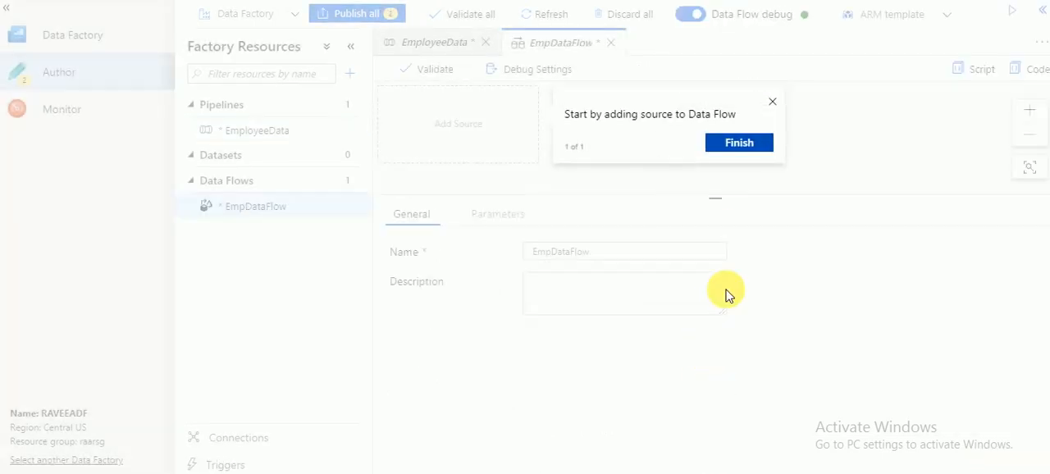
Add a source to the EmpDataFlow data flow and dismiss the guidance tips.
left_click(738, 146)
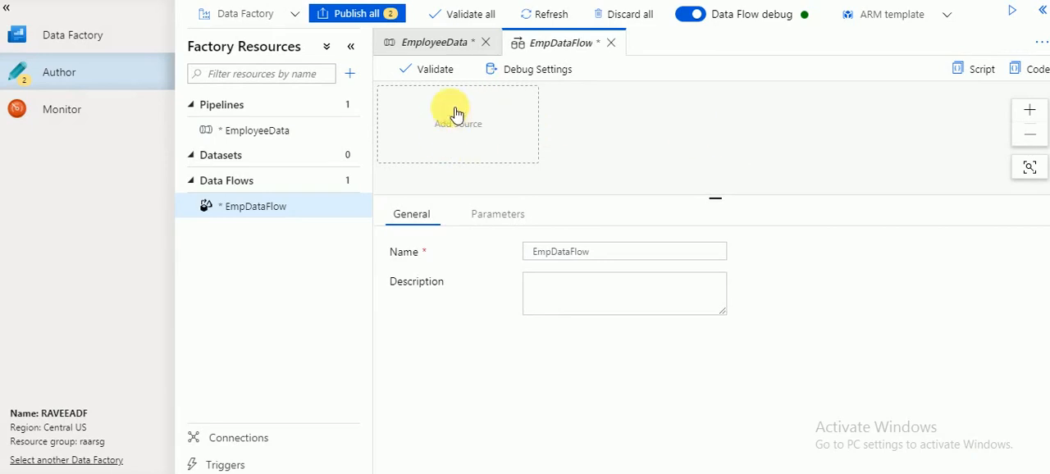
double_click(552, 43)
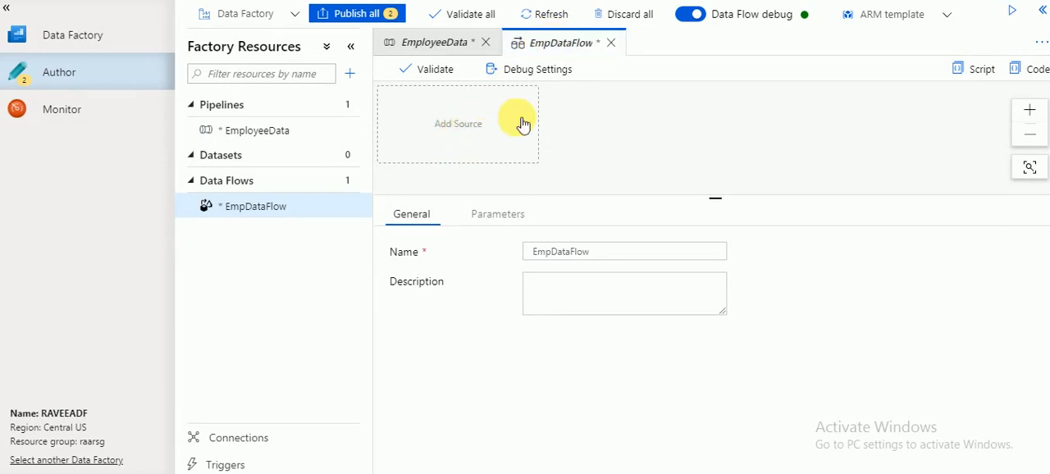
left_click(477, 130)
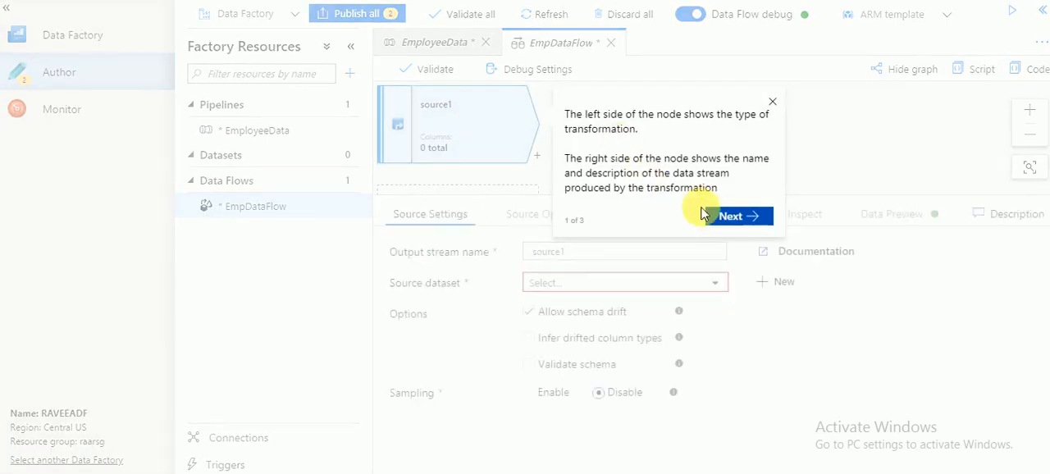
left_click(773, 101)
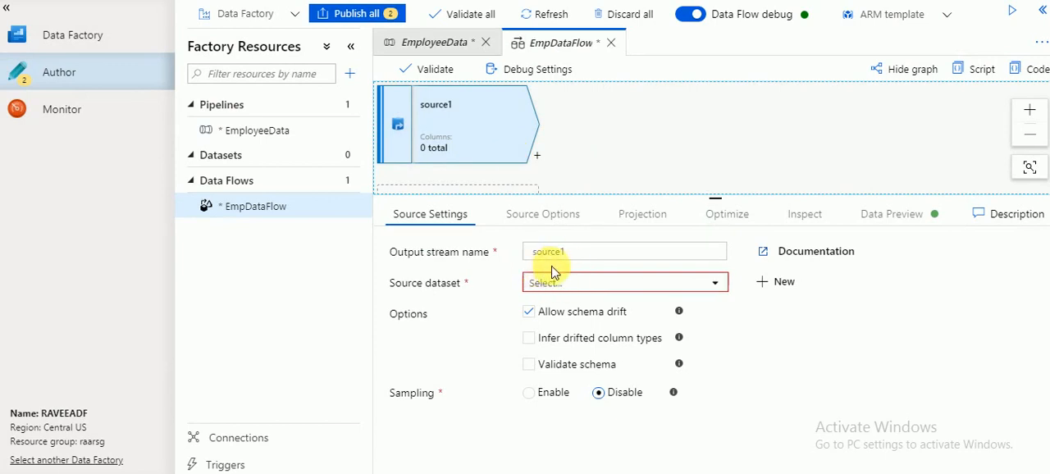
Start a new source dataset for source1 using Azure Blob Storage as the data store and DelimitedText as the format.
left_click(568, 285)
left_click(568, 284)
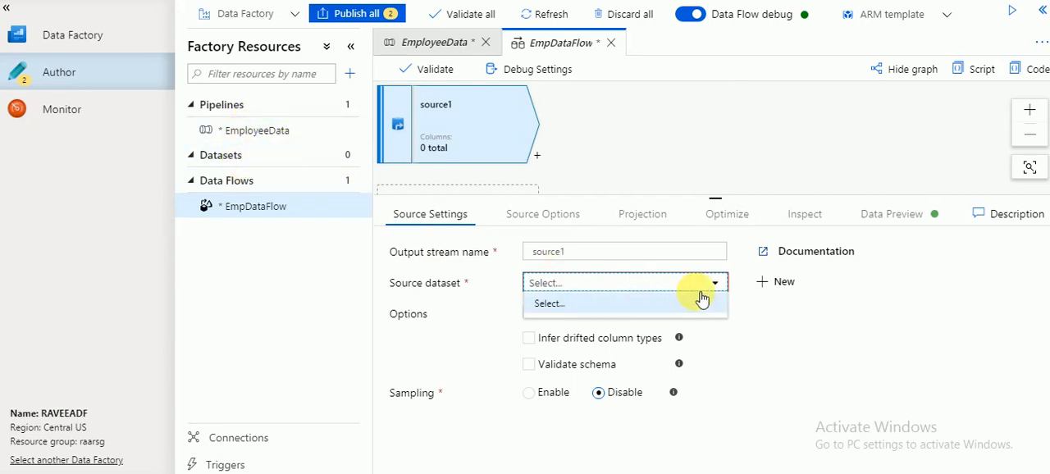
left_click(766, 283)
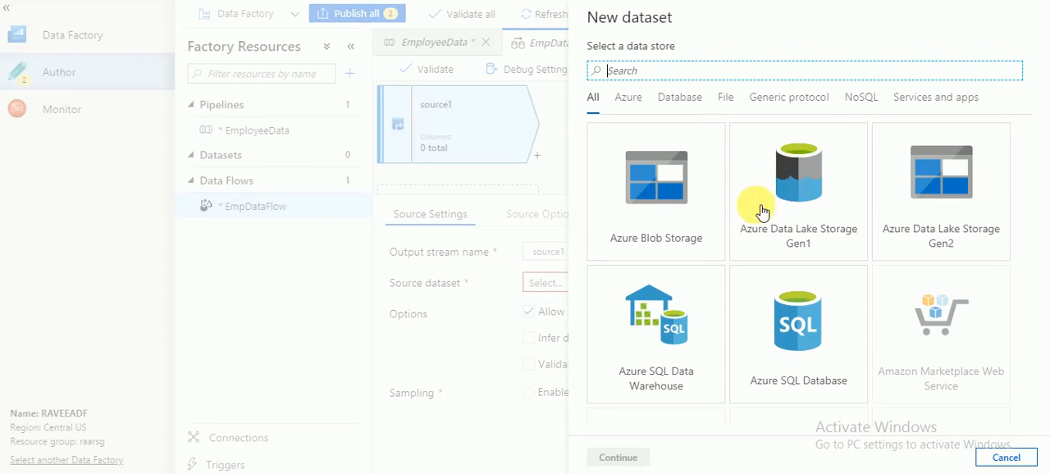
left_click(679, 188)
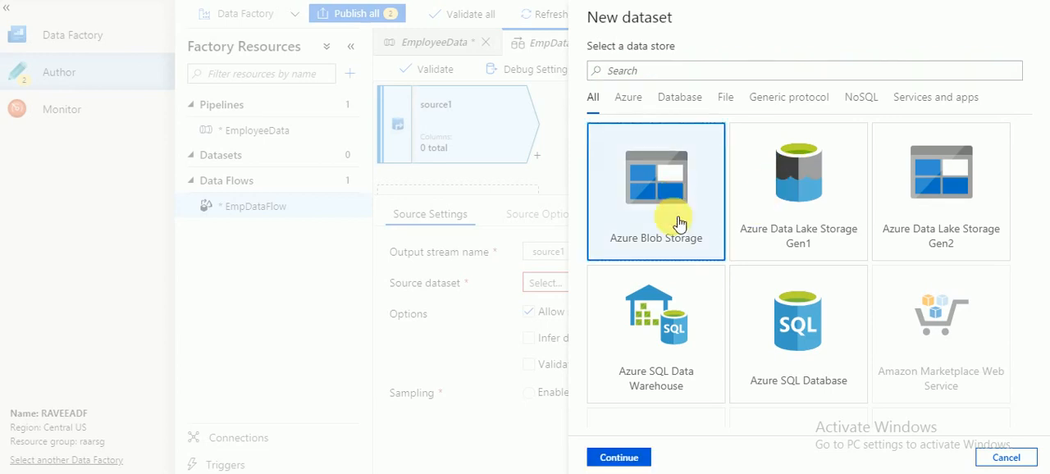
left_click(634, 453)
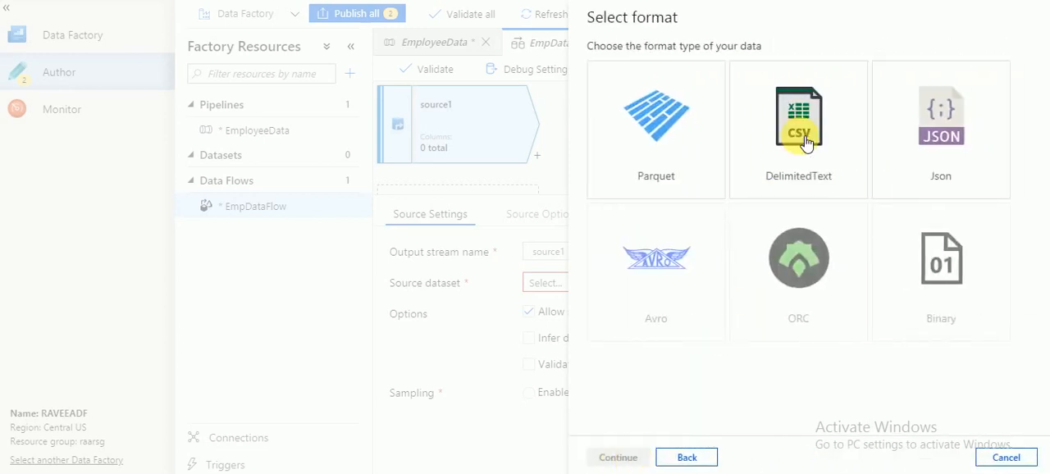
left_click(806, 143)
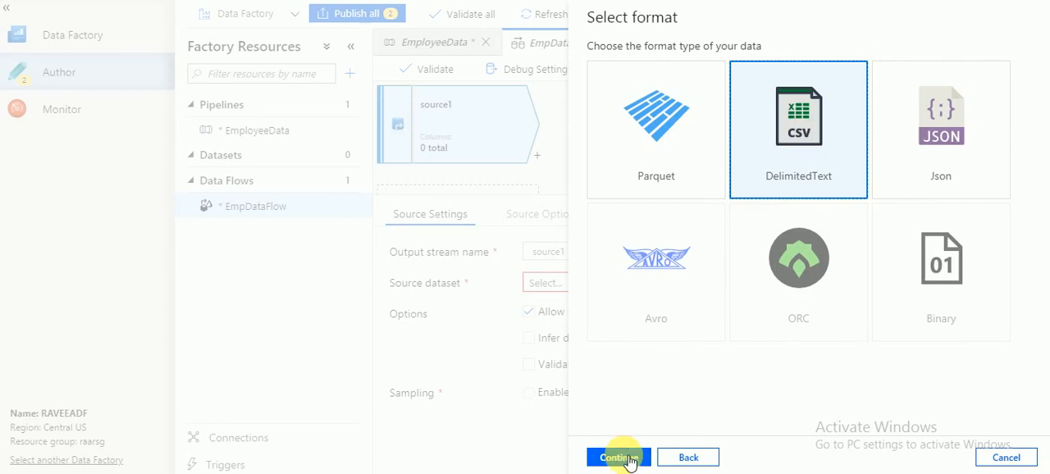
left_click(628, 462)
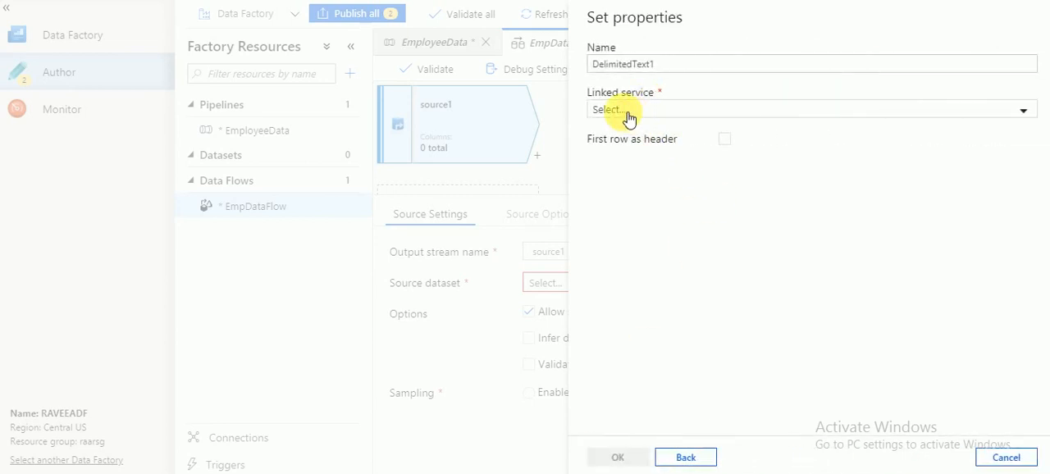
Link the dataset to AzureBlobStorage1, treat the first row as header, and choose emp.csv from the source container.
left_click(629, 117)
left_click(642, 209)
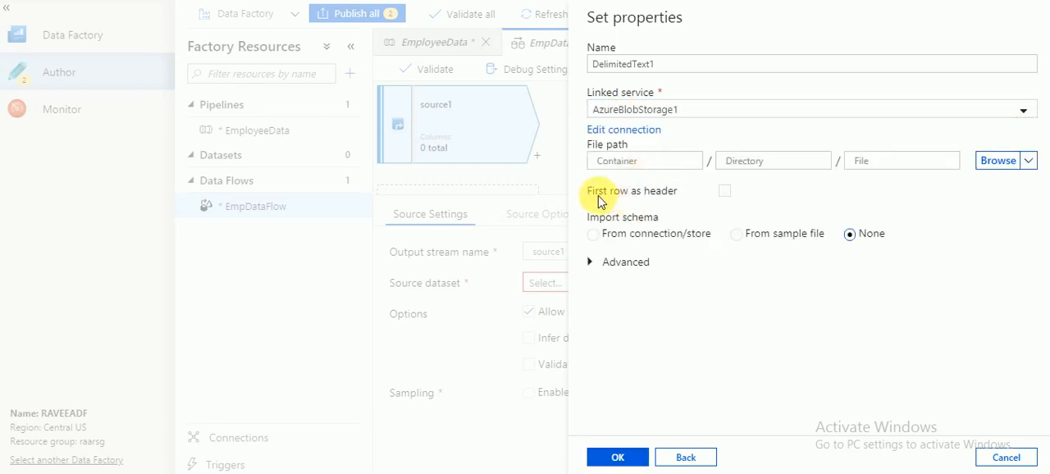
left_click(725, 192)
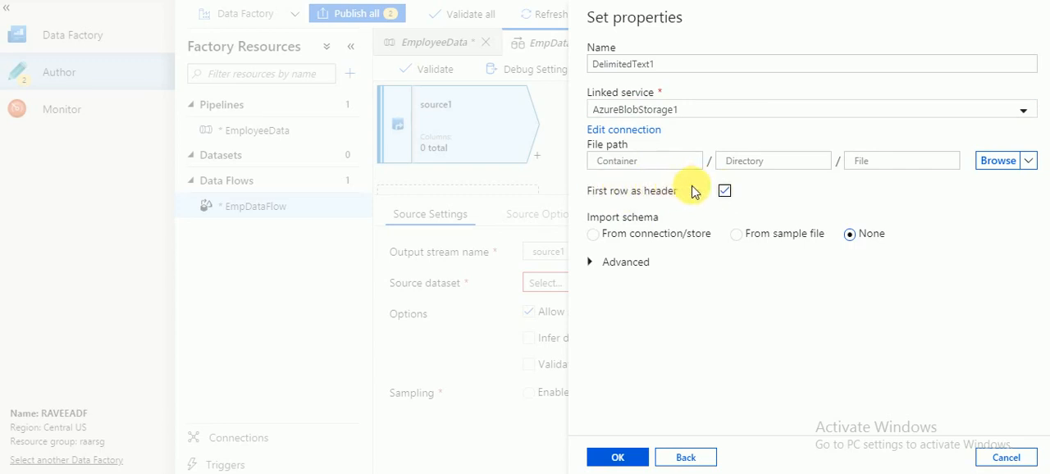
left_click(996, 161)
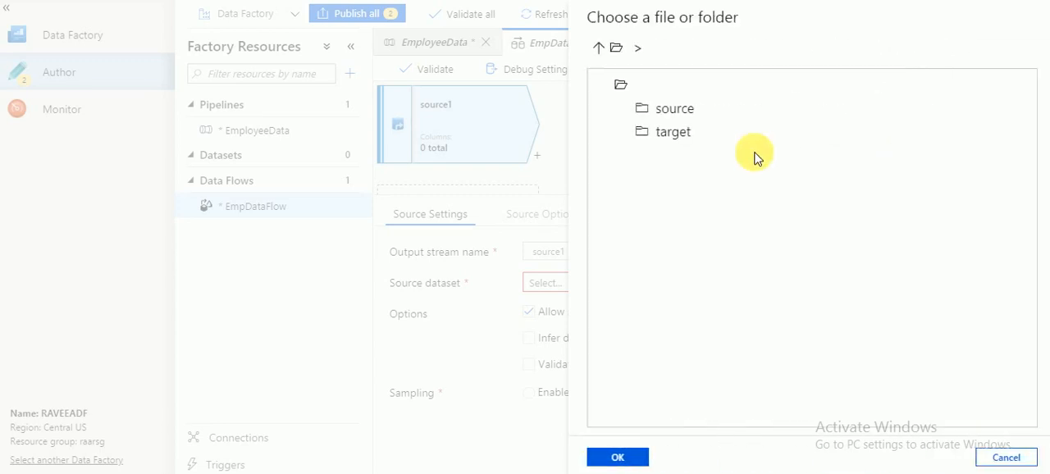
double_click(673, 110)
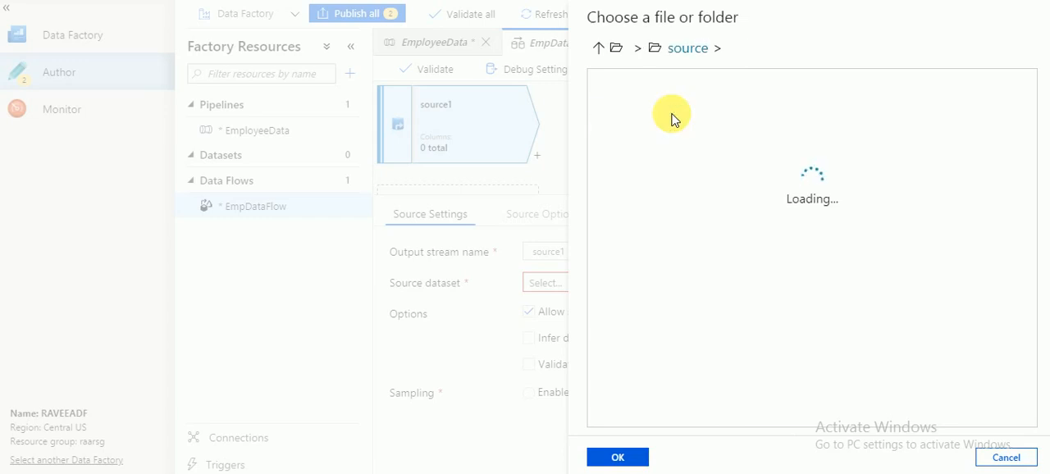
left_click(680, 137)
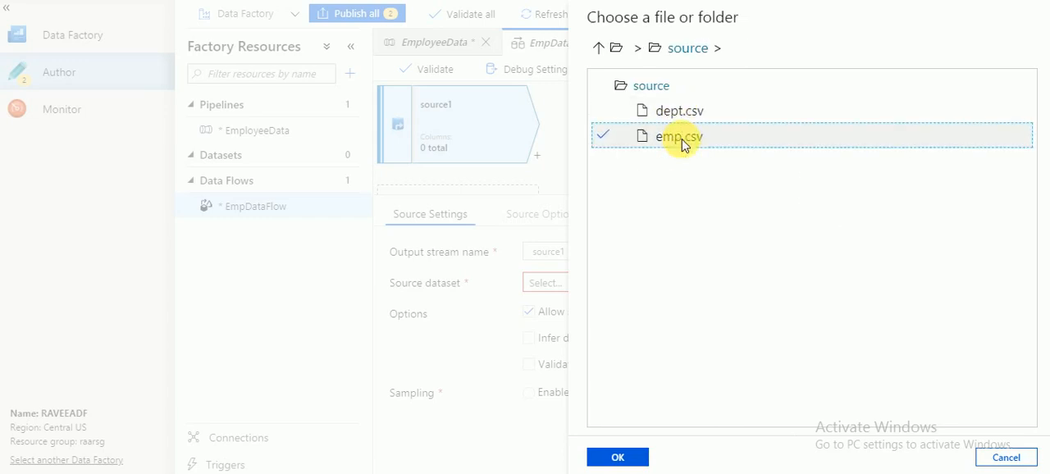
left_click(625, 458)
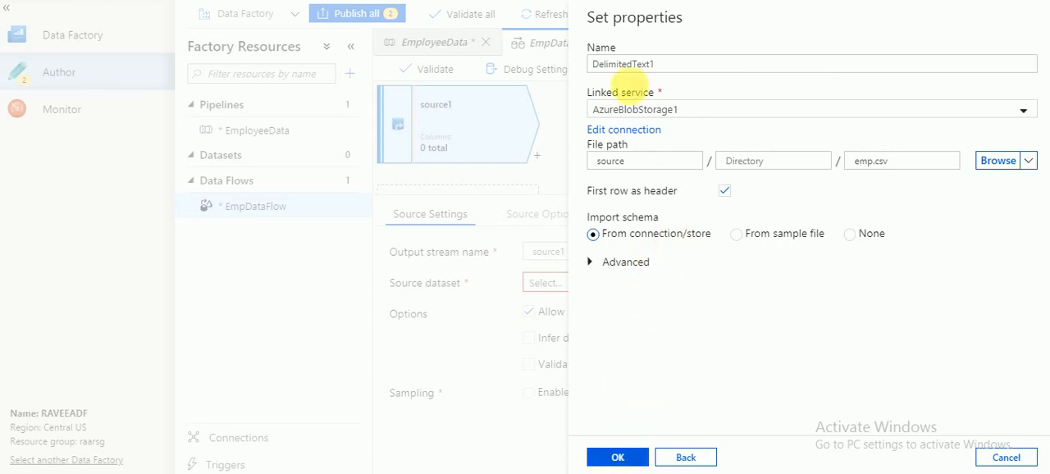
Name the dataset emp_Src and create it.
double_click(640, 66)
type("emp_Src")
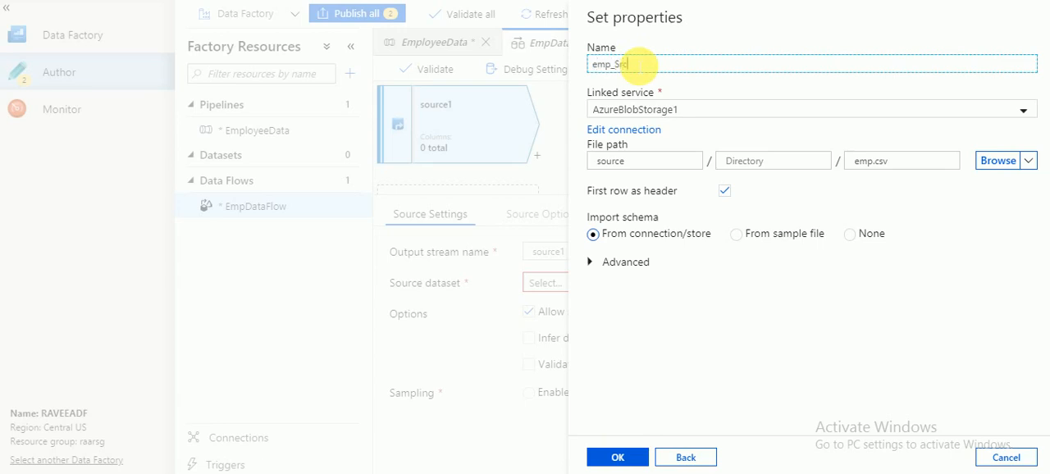
left_click(621, 459)
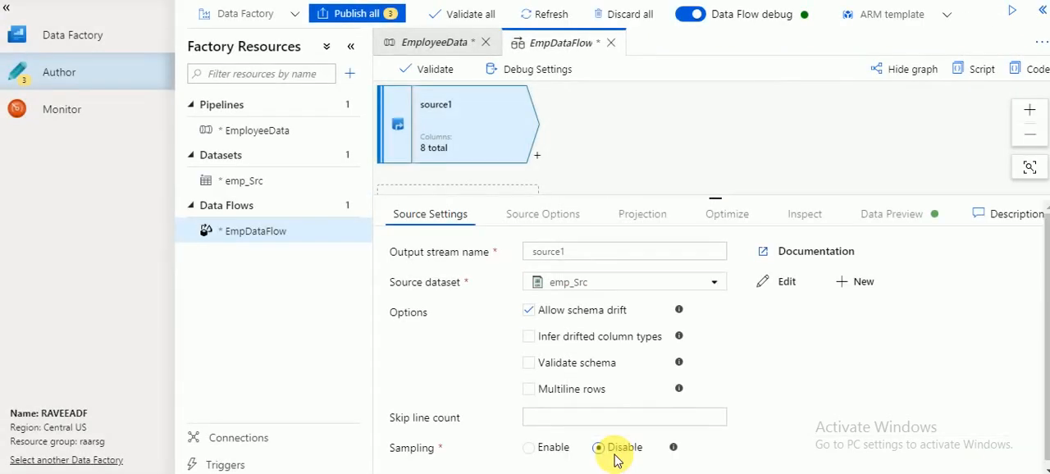
Rename the source's output stream to emp.
double_click(605, 258)
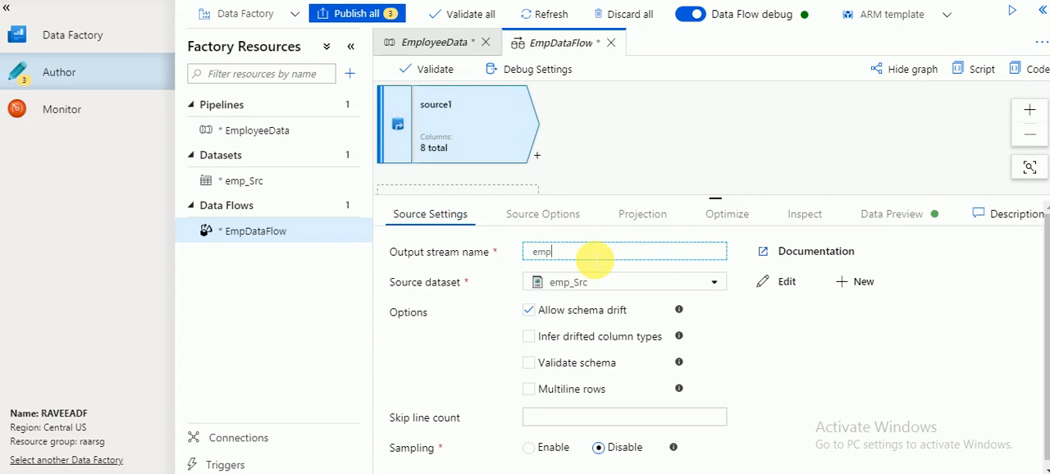
left_click(802, 340)
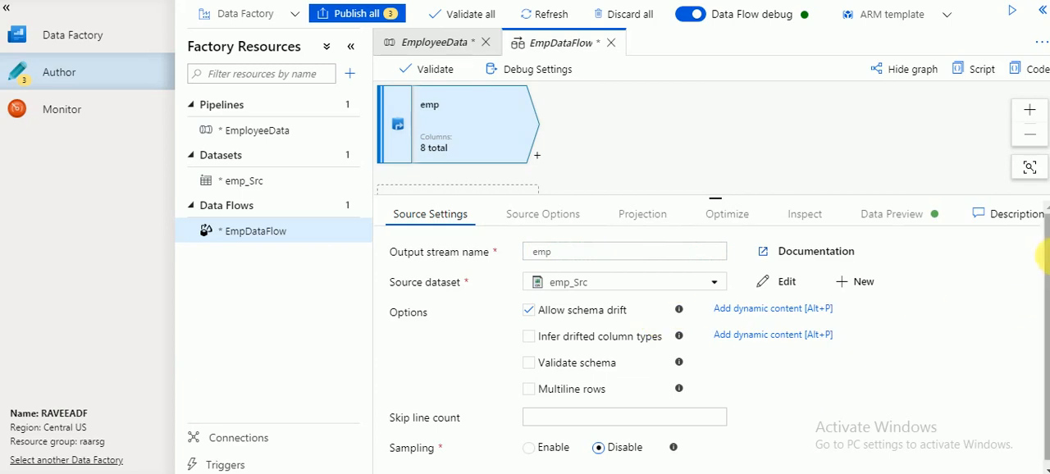
scroll(1045, 280, "down", 1)
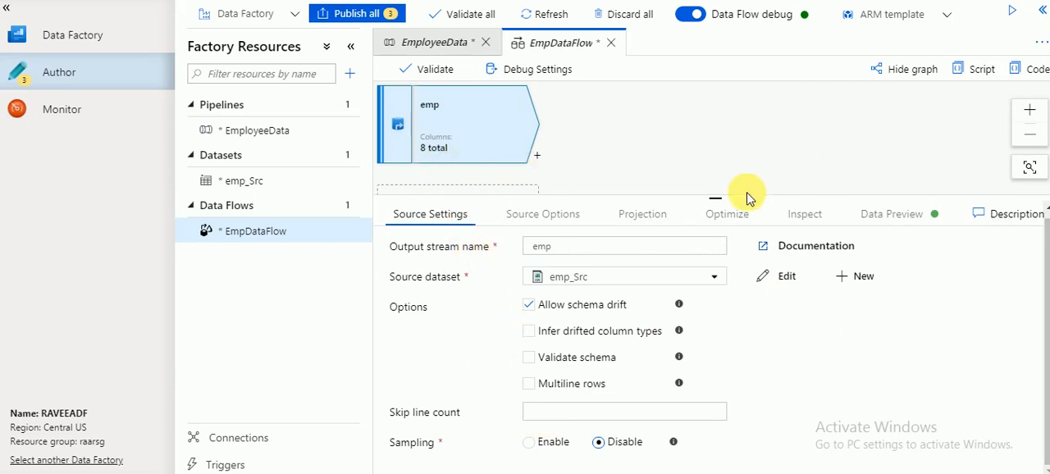
Add a second source to the data flow and name its output stream DEPT.
left_click_drag(721, 204, 715, 289)
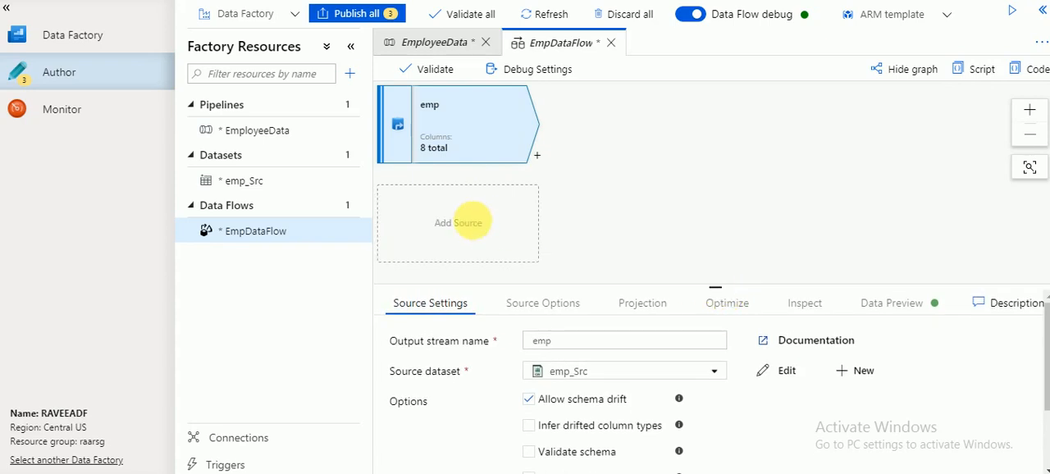
left_click(464, 223)
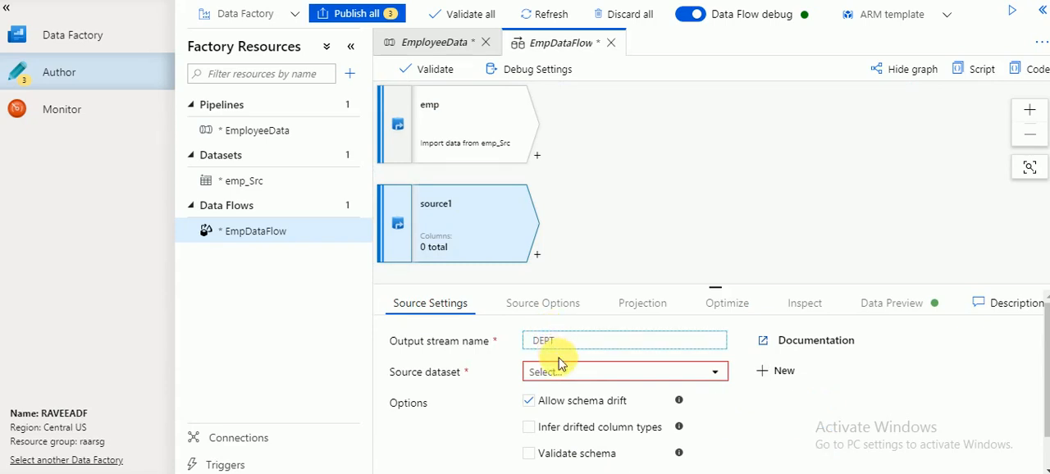
left_click(574, 371)
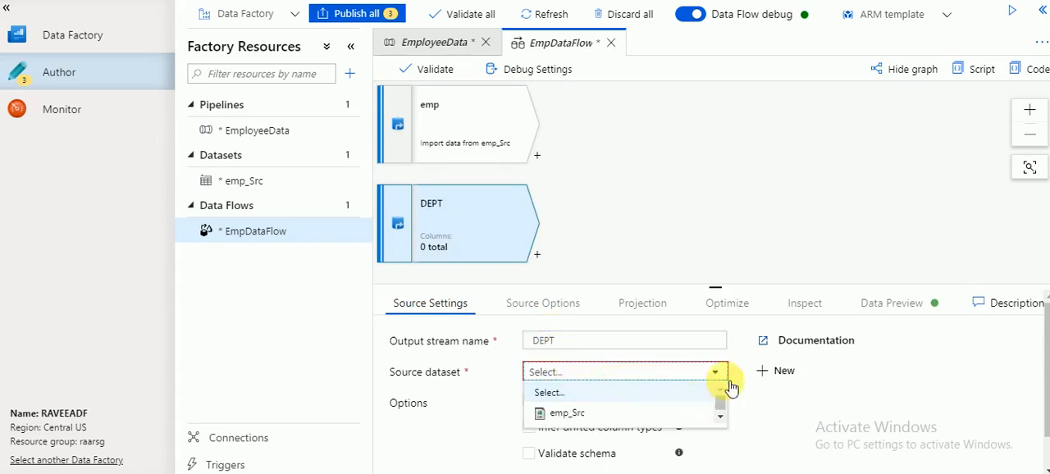
Start a new dataset for the DEPT source using Azure Blob Storage and the DelimitedText format.
left_click(766, 382)
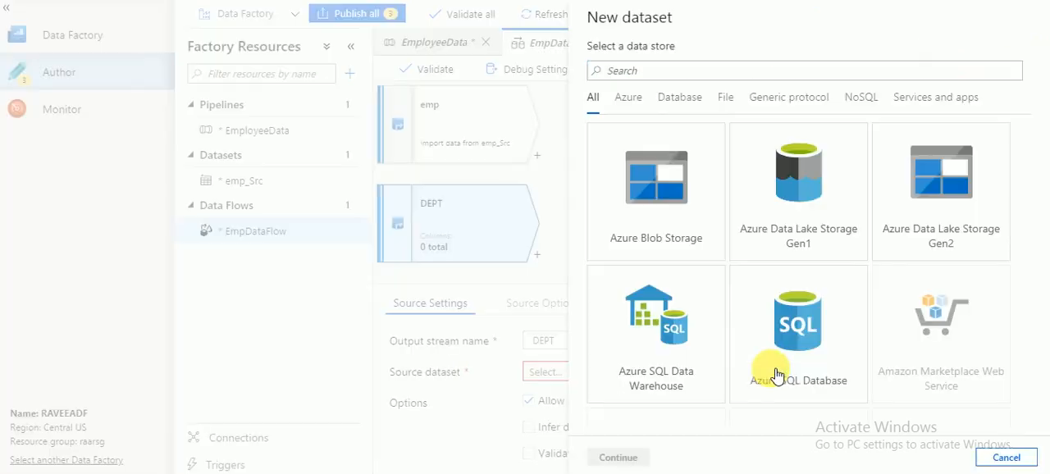
left_click(674, 205)
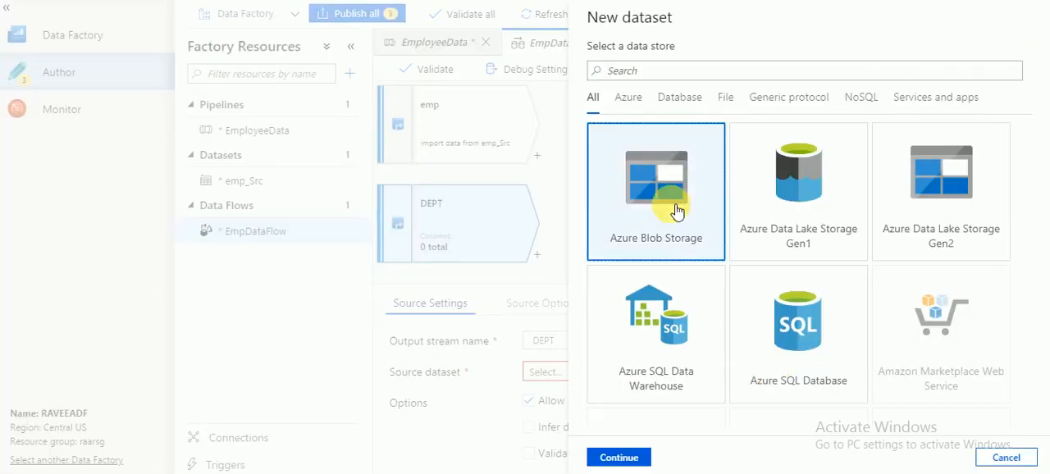
left_click(611, 459)
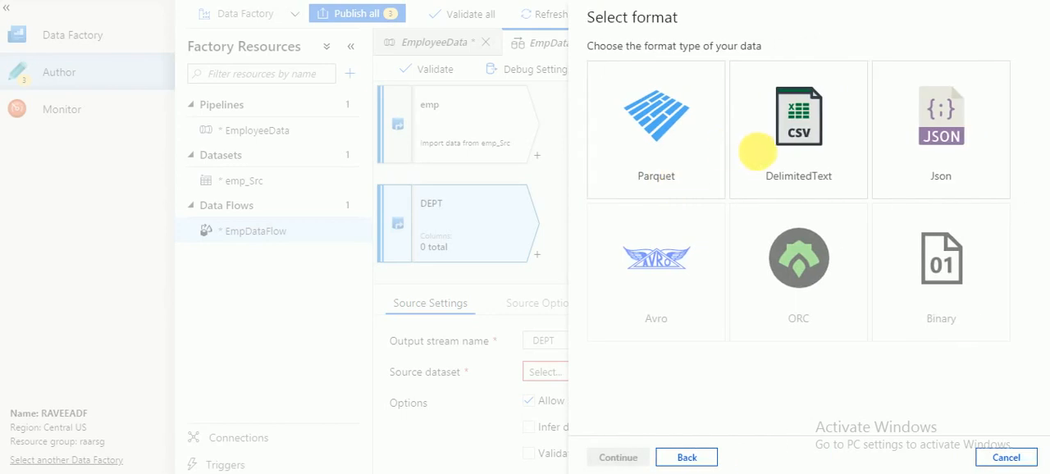
left_click(756, 154)
left_click(625, 457)
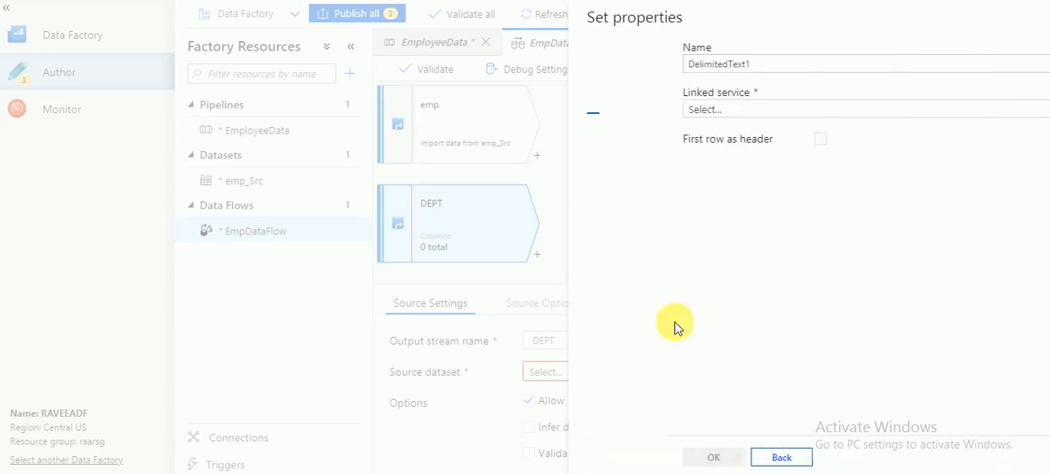
Link the dataset to AzureBlobStorage1, name it Dept_Src, and treat the first row as header.
left_click(663, 115)
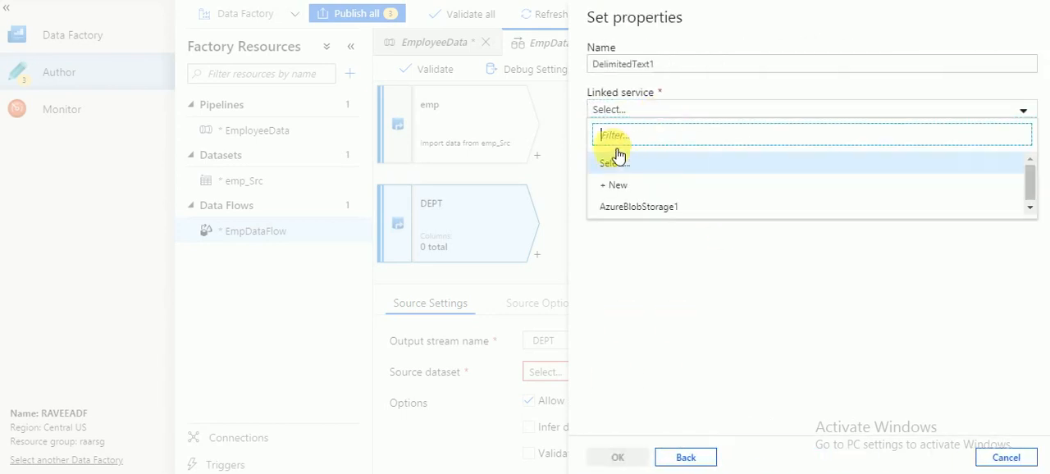
left_click(628, 205)
left_click(638, 65)
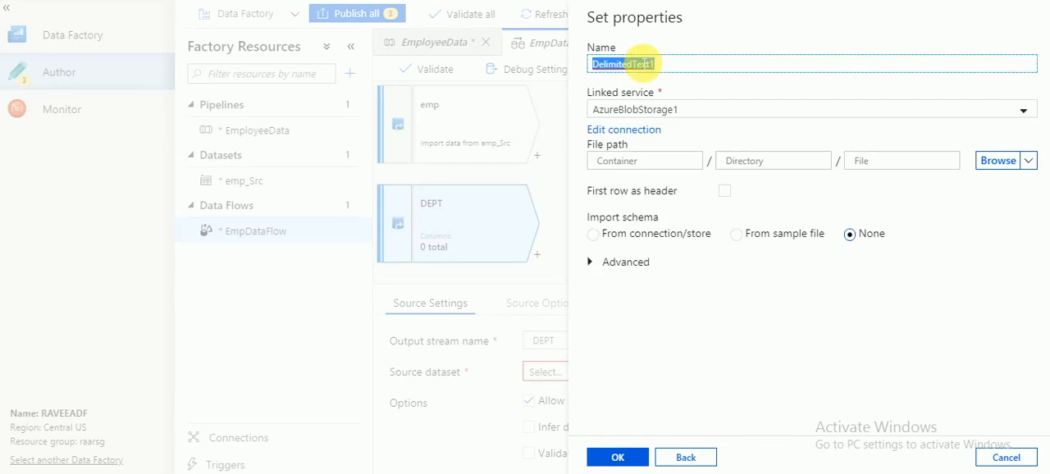
type("De")
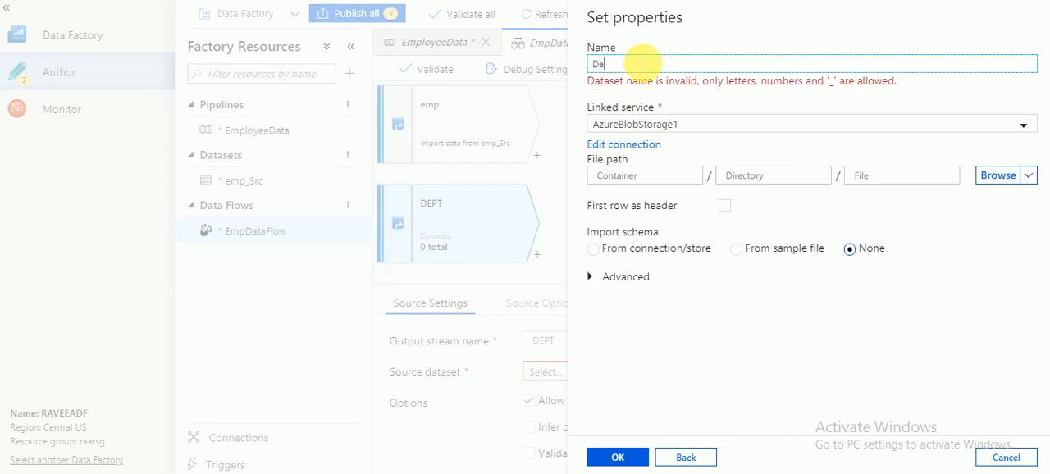
type("pt_Src")
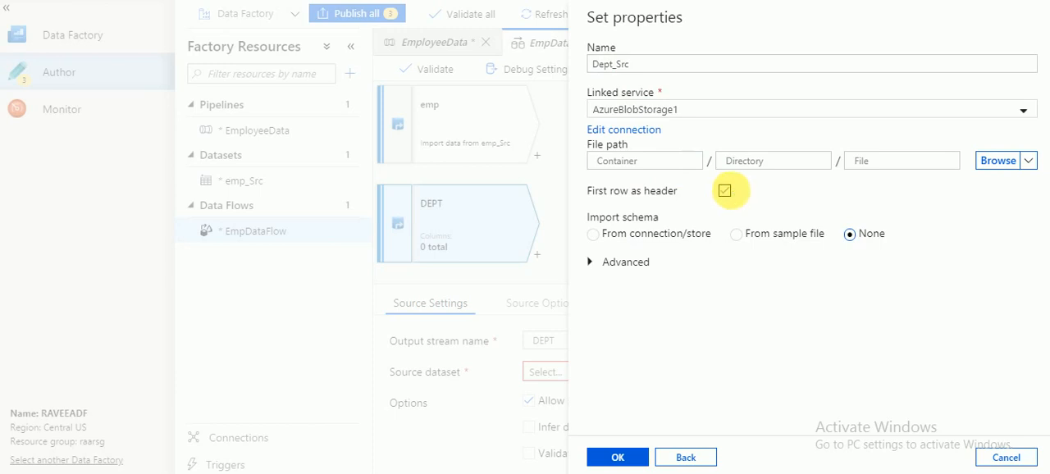
Choose dept.csv from the source container as the dataset's file and create the dataset.
left_click(999, 164)
left_click(675, 132)
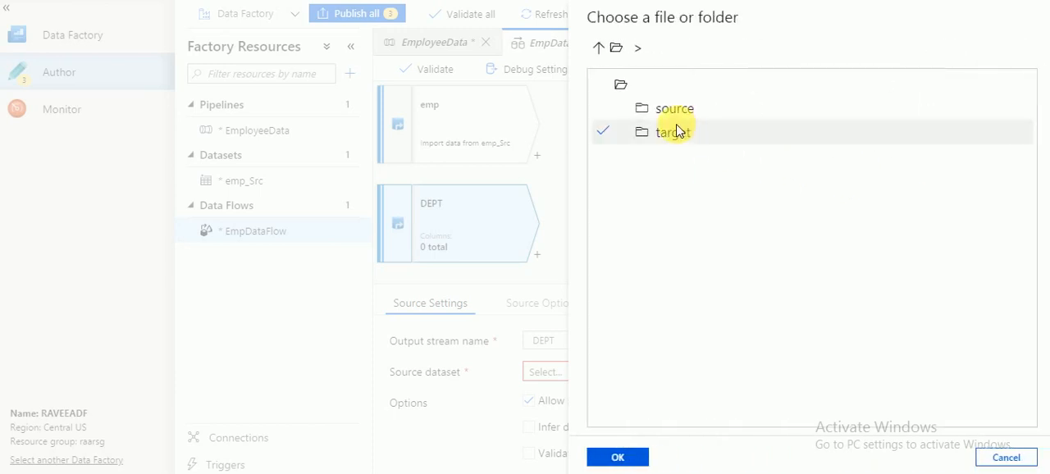
left_click(669, 110)
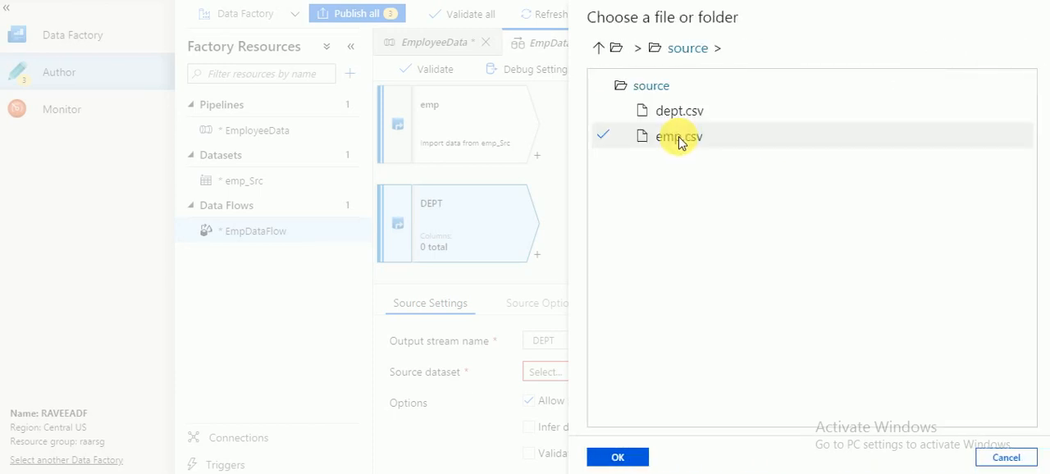
left_click(674, 113)
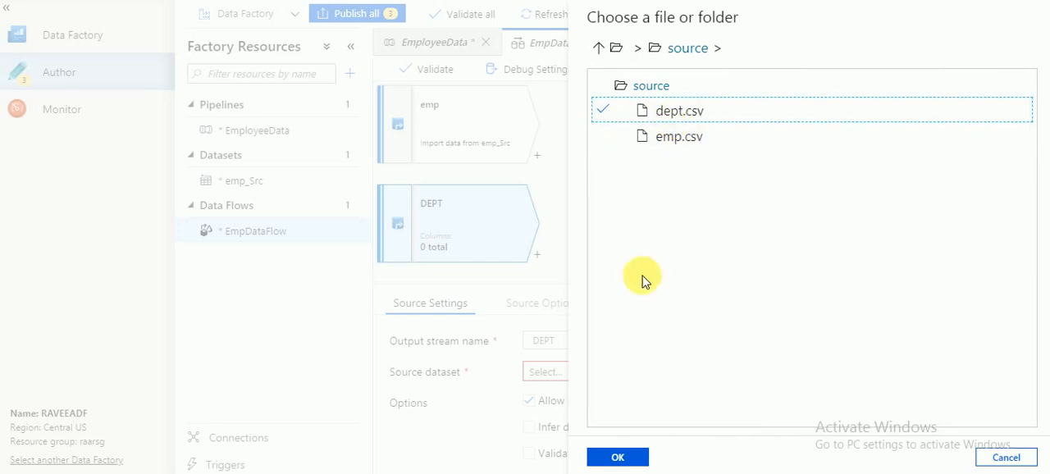
left_click(628, 452)
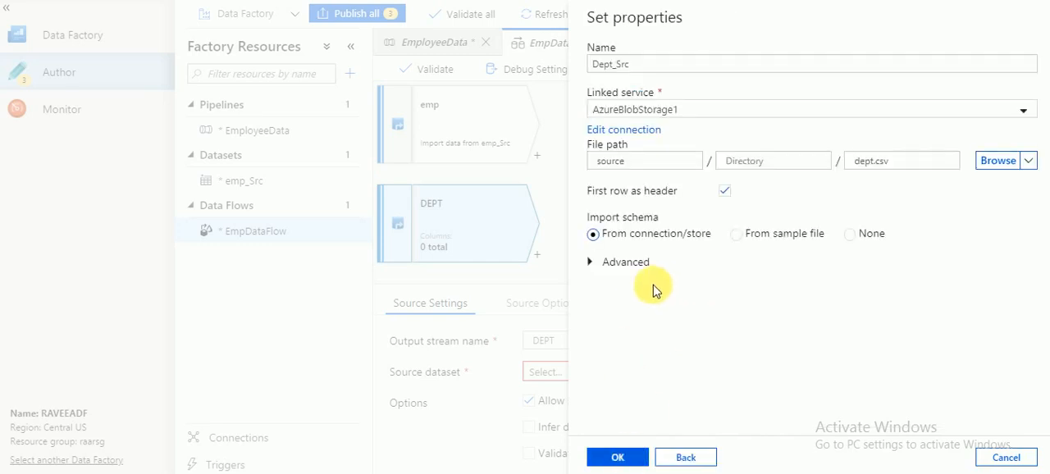
left_click(624, 458)
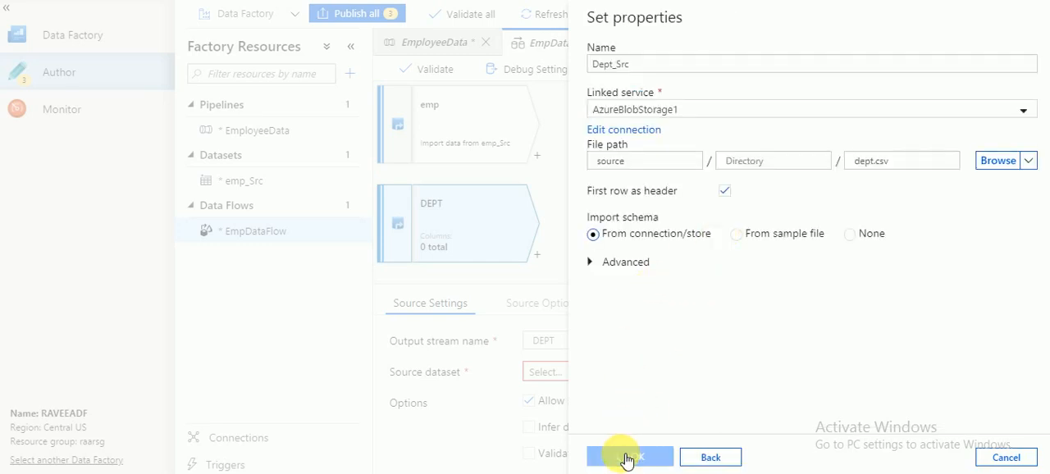
left_click(622, 457)
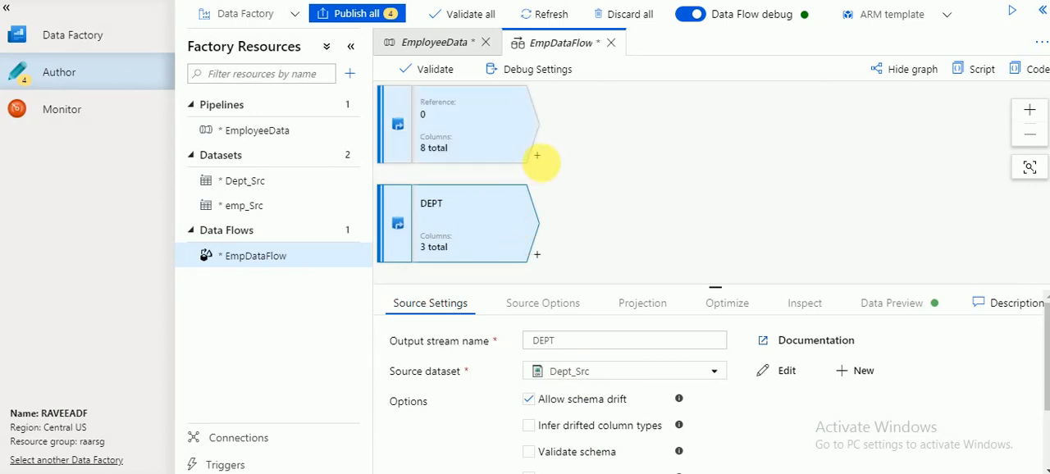
Add a Join transformation after the emp source and choose DEPT as its right stream.
left_click(537, 155)
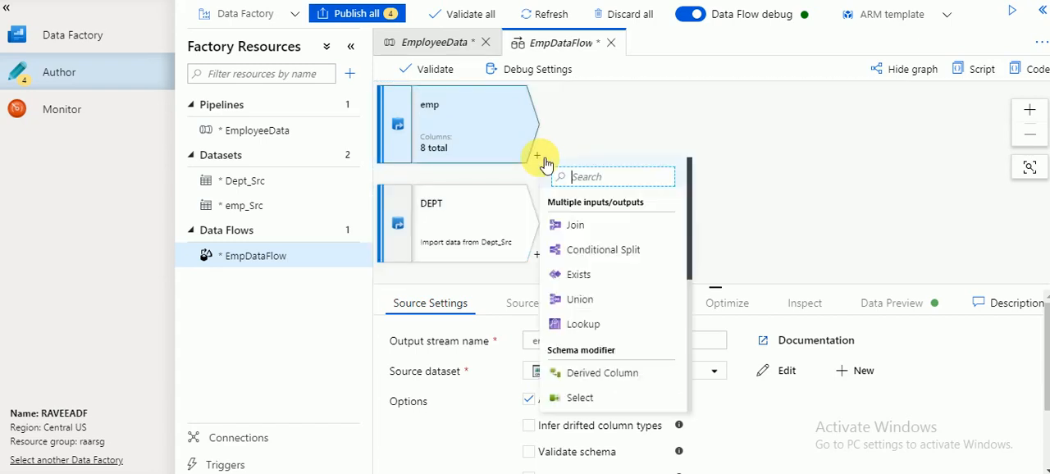
left_click(578, 227)
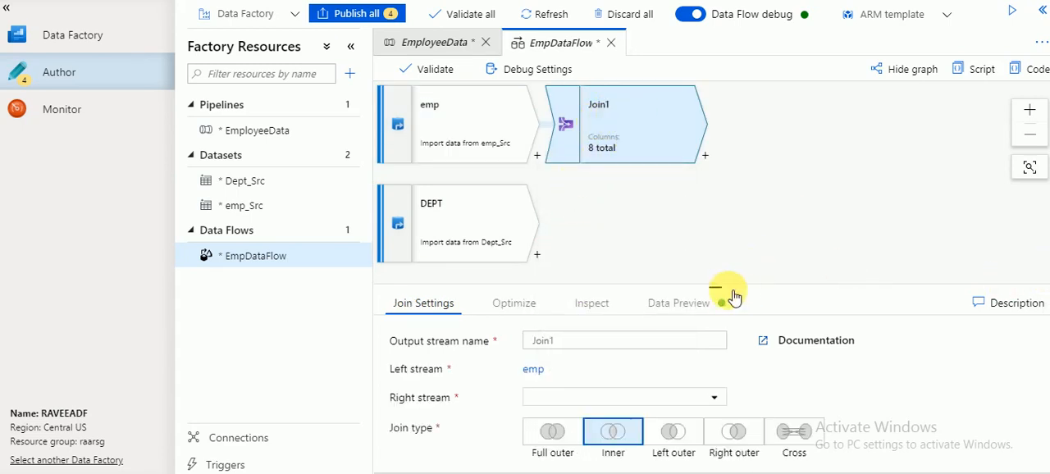
left_click_drag(718, 294, 714, 157)
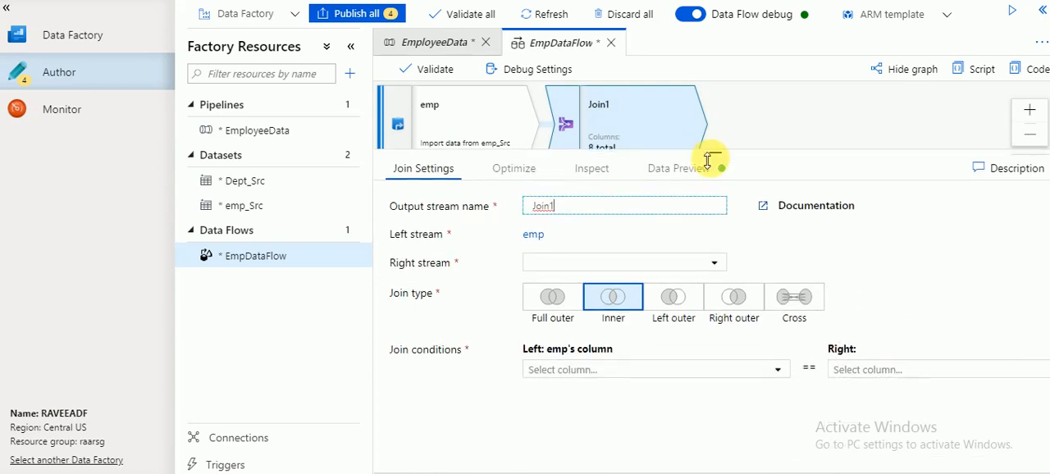
left_click(574, 206)
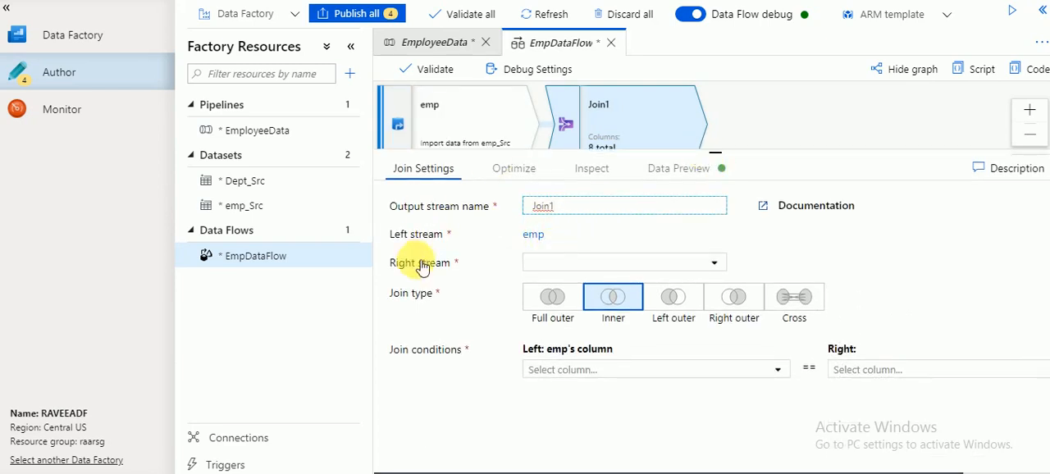
left_click(542, 269)
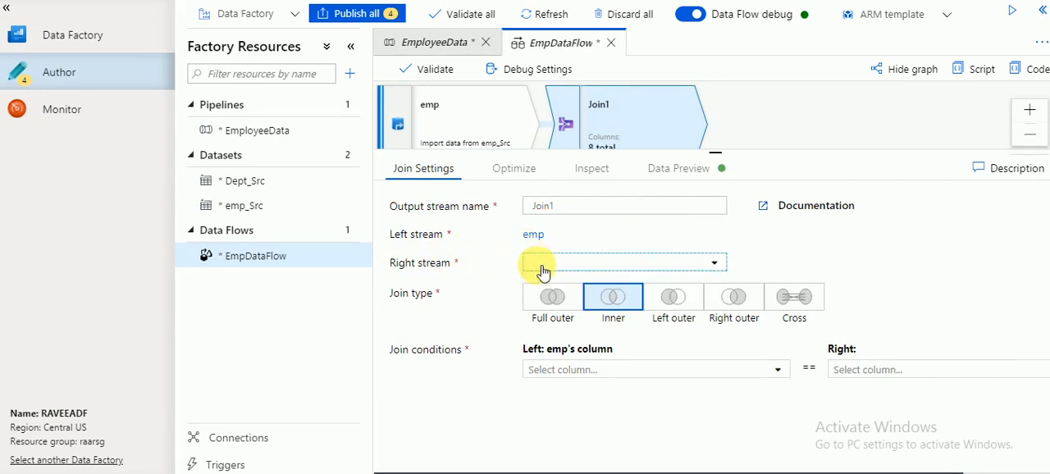
left_click(542, 269)
left_click(545, 282)
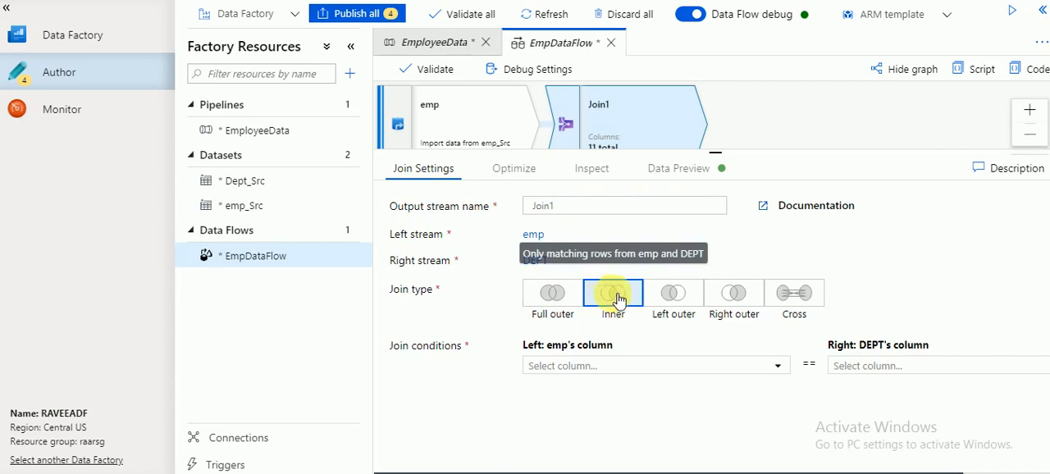
Set the join condition to match emp's DEPTNO column with DEPT's Deptno column.
left_click(685, 365)
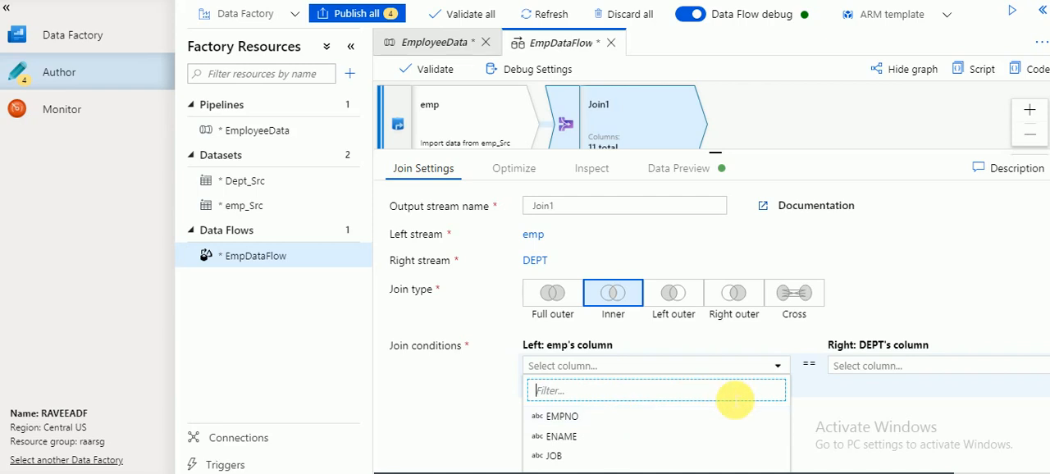
type("de")
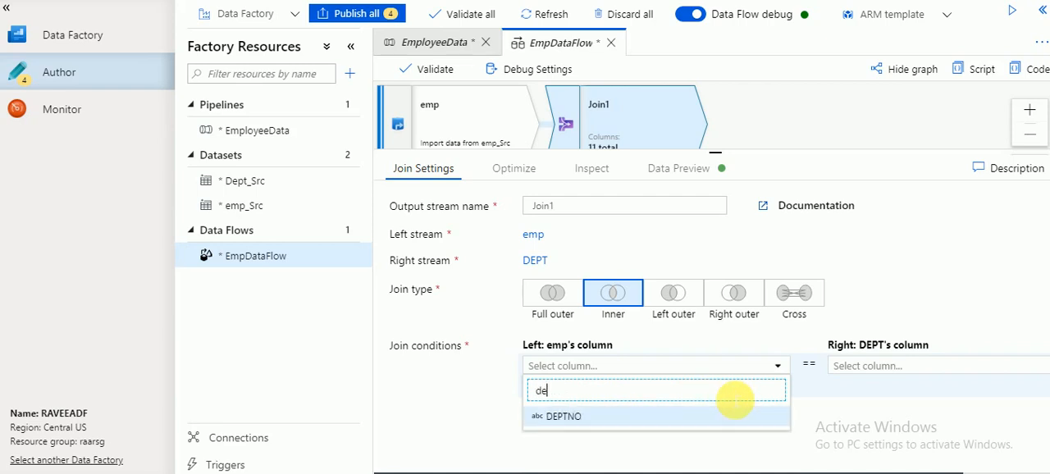
left_click(596, 415)
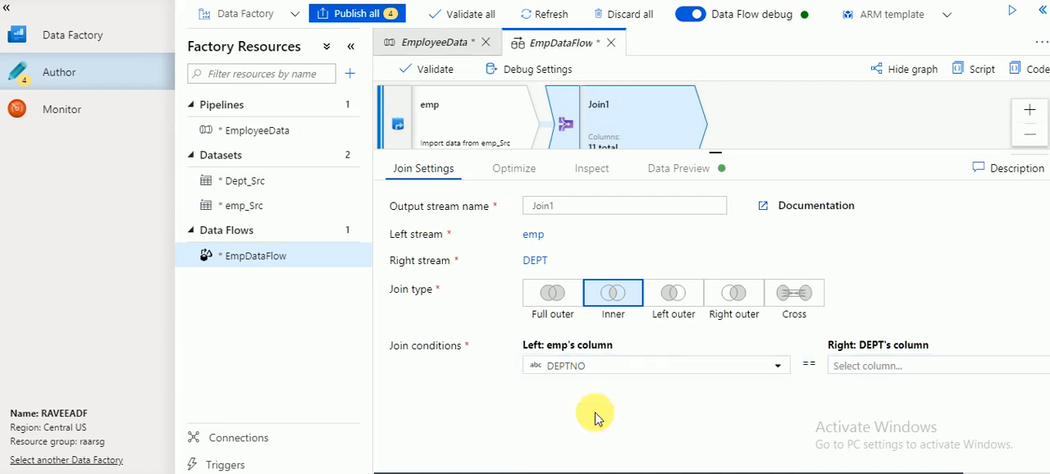
left_click(856, 375)
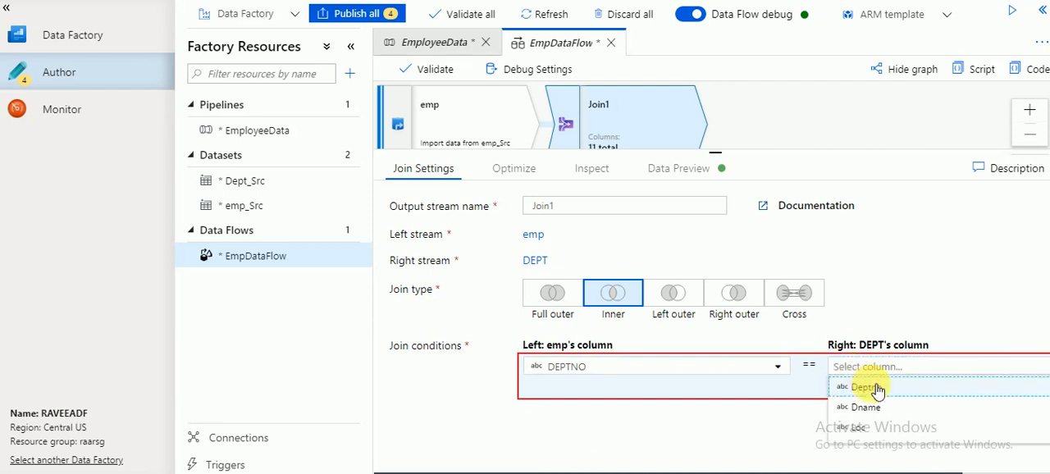
left_click(868, 387)
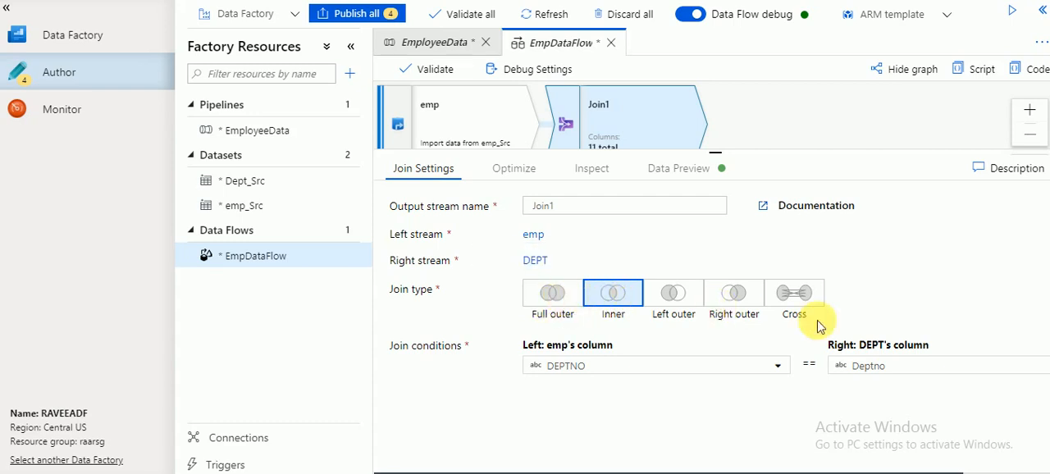
Validate the EmpDataFlow data flow and close the validation output.
mouse_move(676, 387)
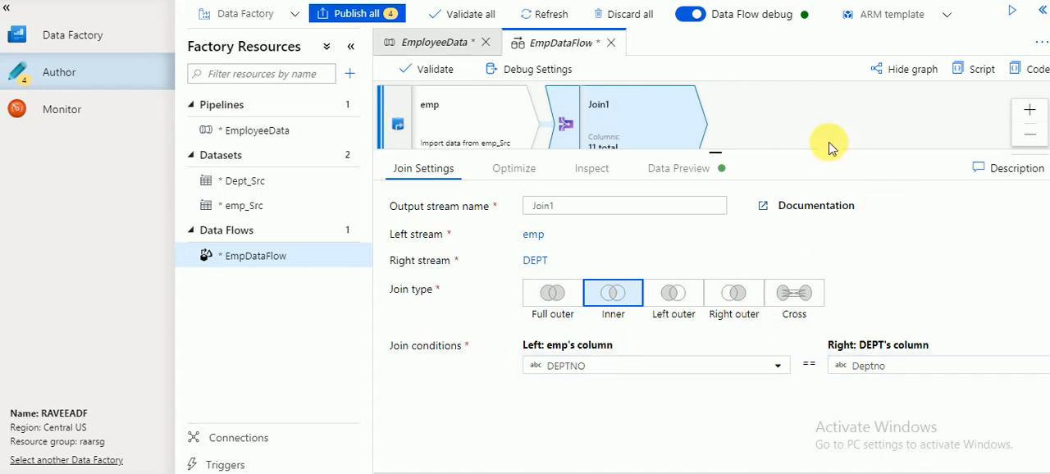
left_click(436, 74)
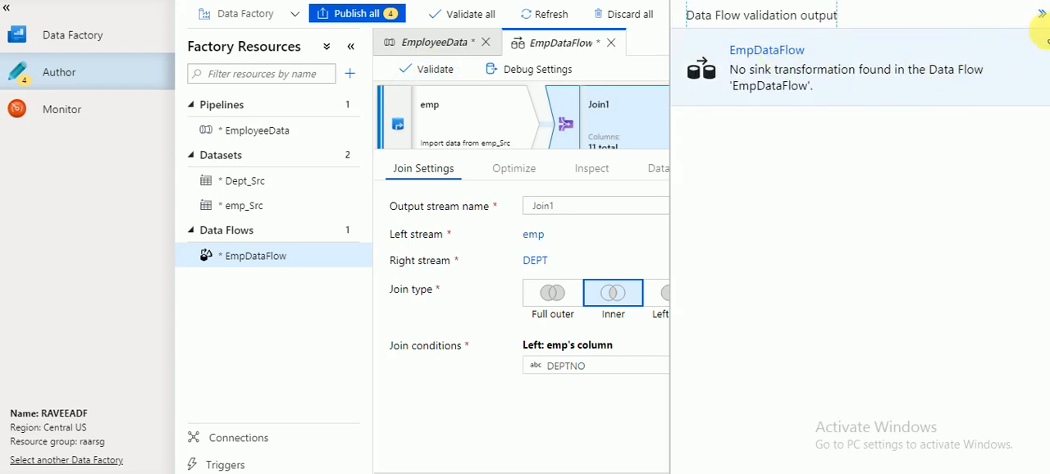
left_click(1042, 16)
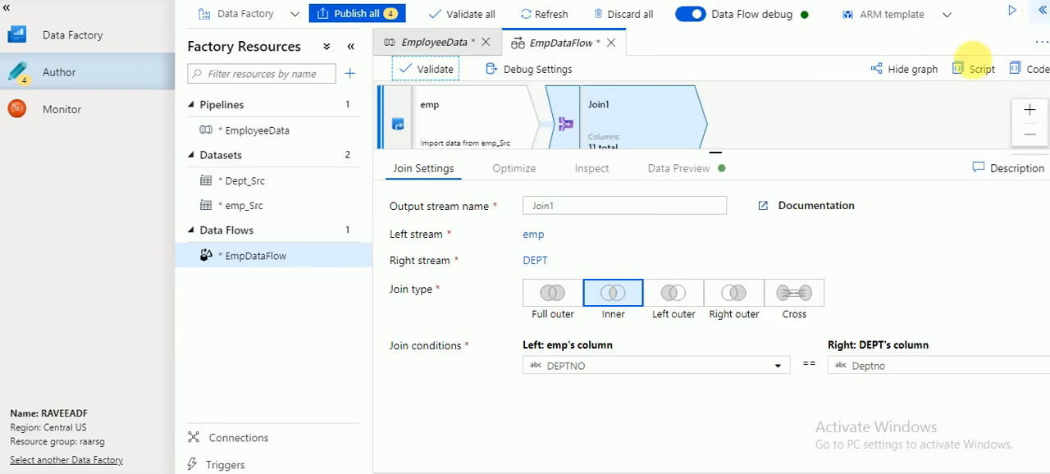
right_click(718, 157)
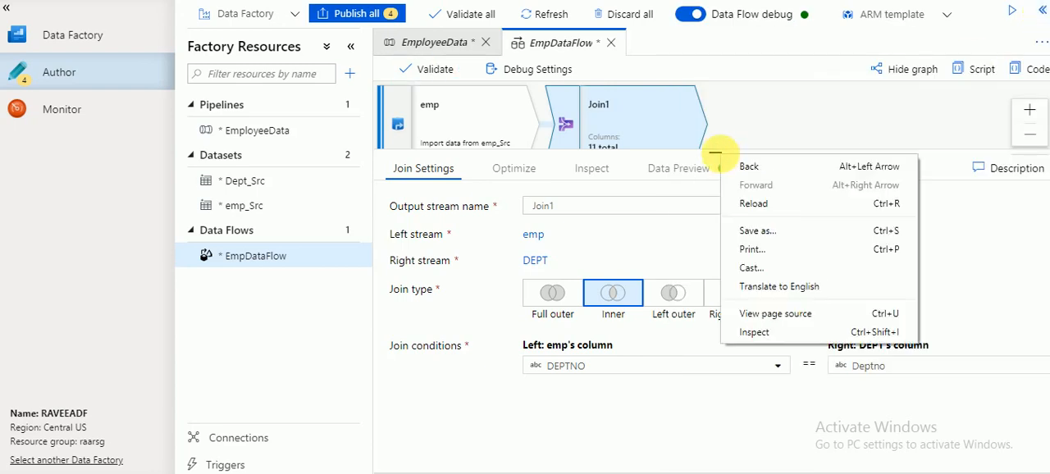
left_click(744, 117)
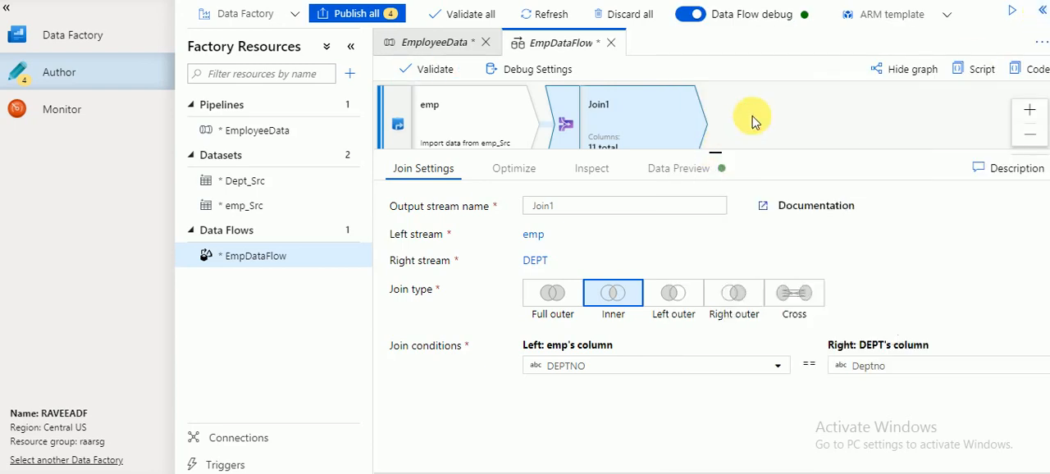
left_click(745, 117)
Add a Sink destination after the Join1 transformation and dismiss its introductory tip.
left_click_drag(720, 161, 698, 279)
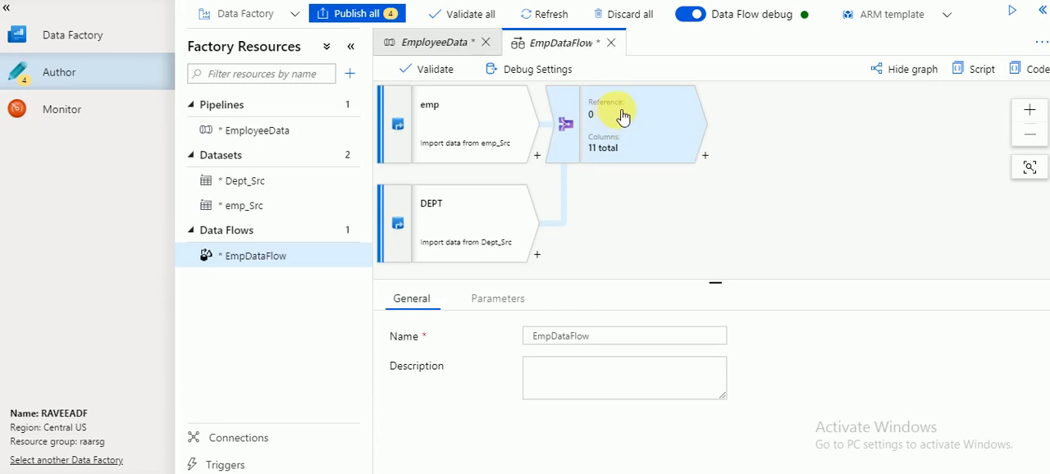
left_click(707, 157)
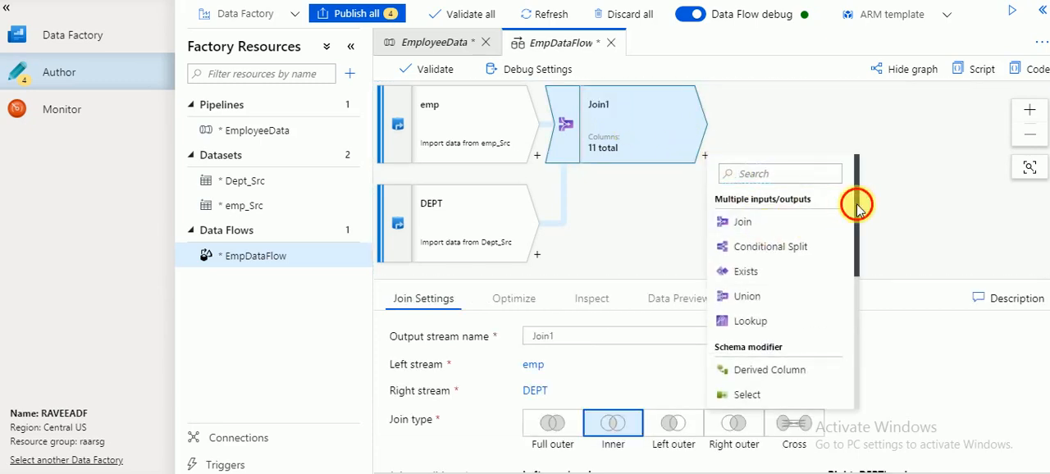
left_click_drag(856, 205, 857, 351)
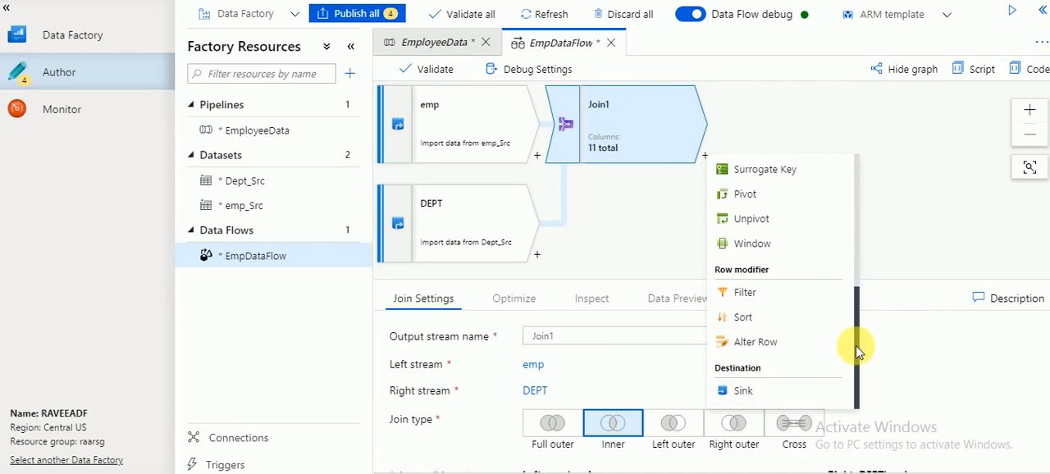
left_click(743, 393)
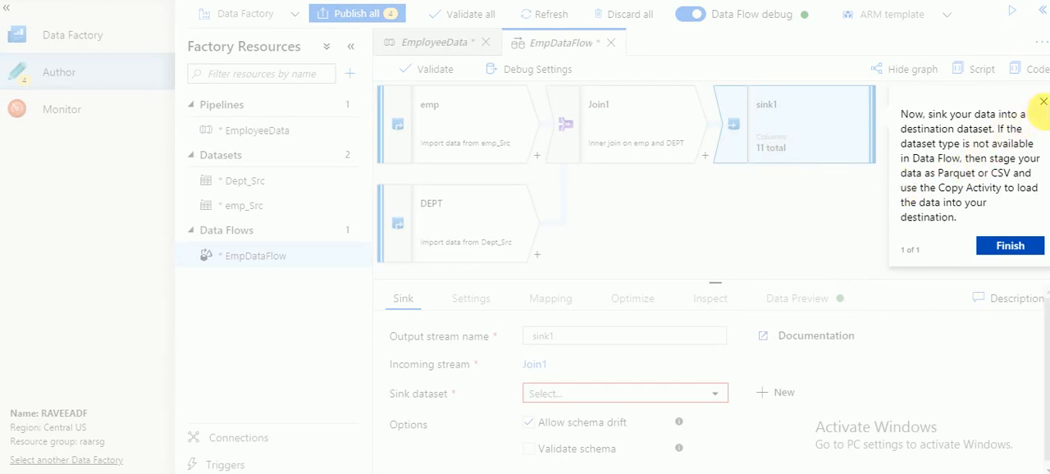
left_click(1041, 102)
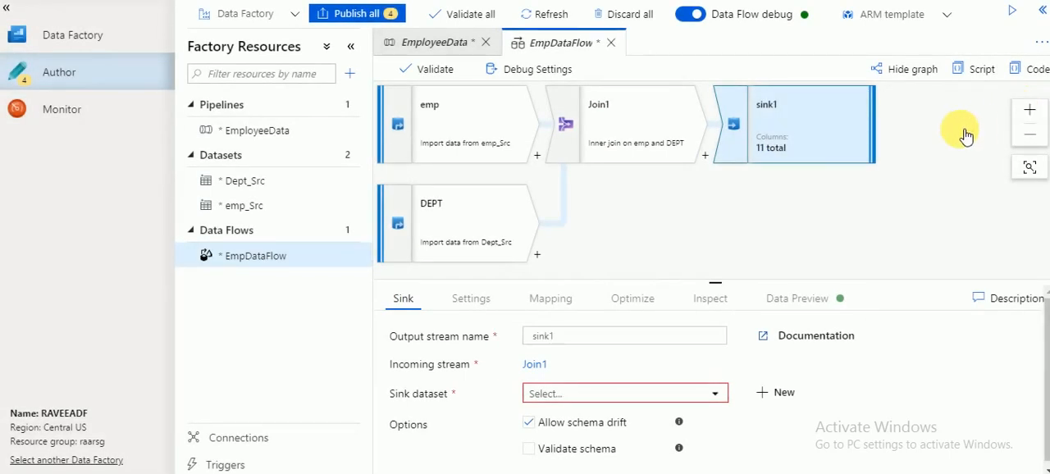
left_click(823, 139)
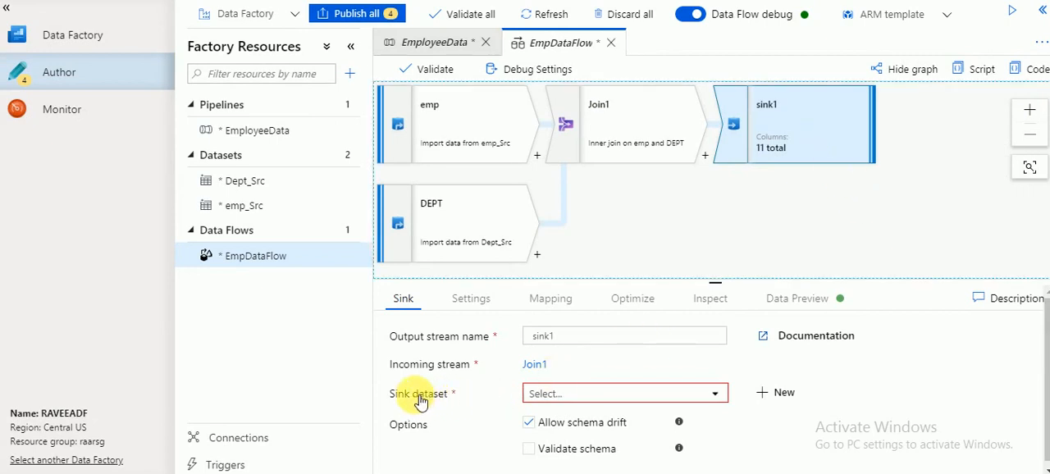
Start a new dataset for the sink using Azure Data Lake Storage Gen1 and the DelimitedText format.
left_click(776, 394)
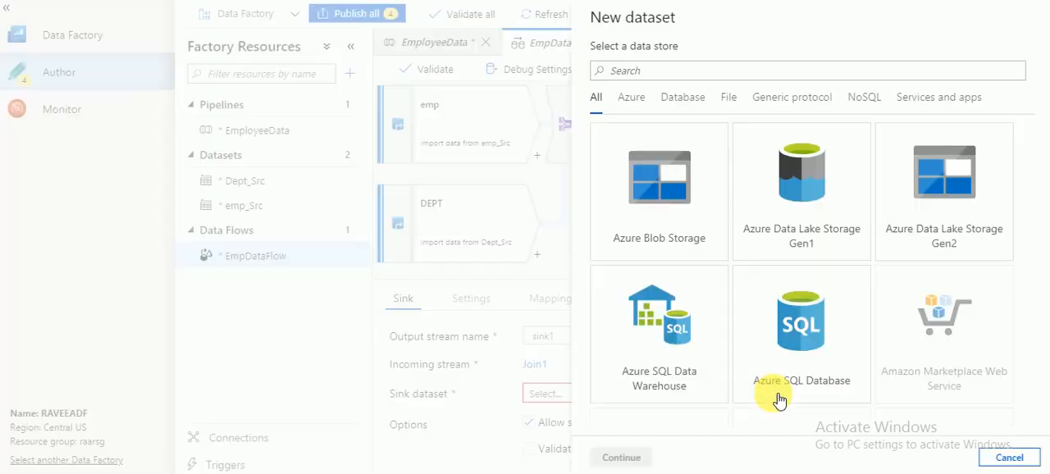
left_click(815, 202)
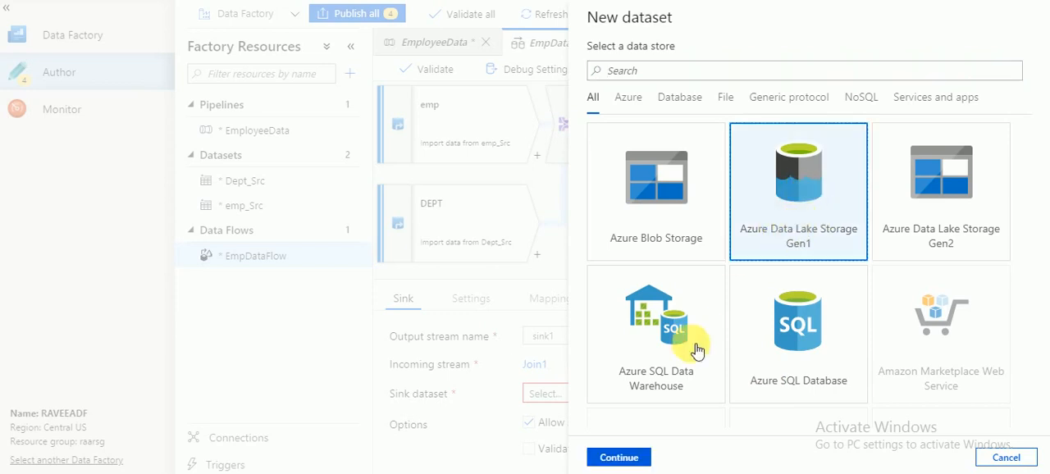
left_click(622, 459)
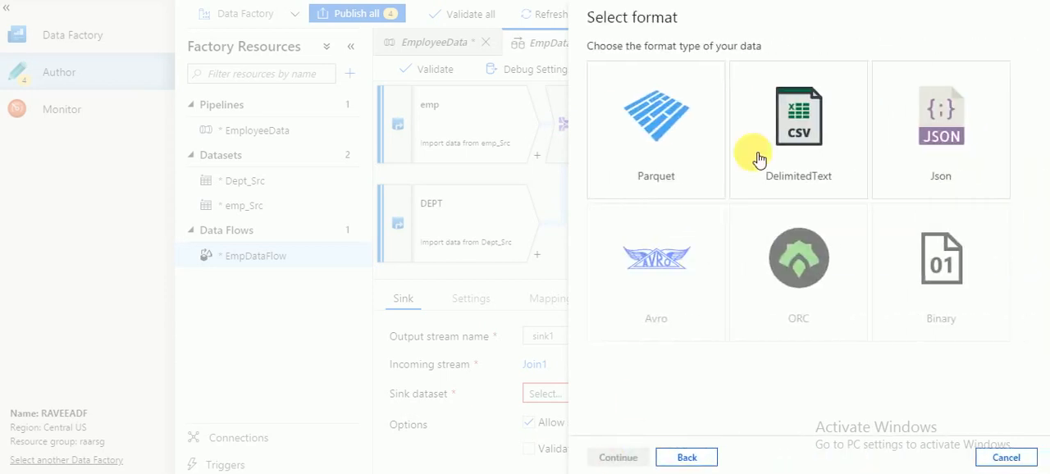
left_click(823, 127)
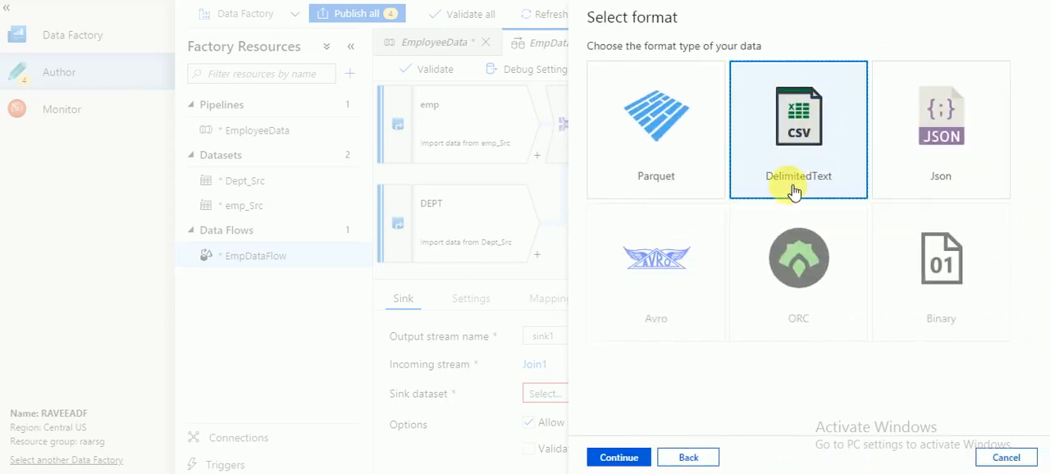
left_click(637, 457)
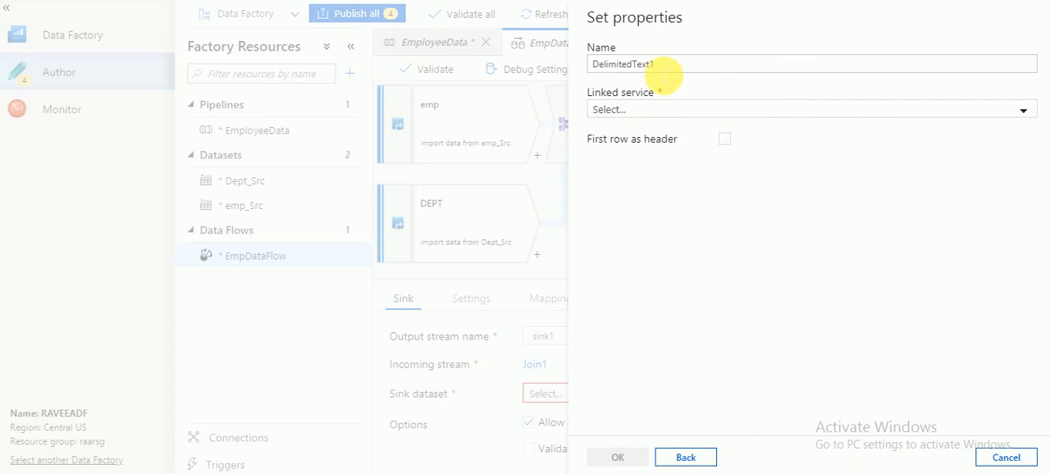
Name the dataset Emp_Target, link it to AzureDataLakeStore1, and treat the first row as header.
double_click(661, 69)
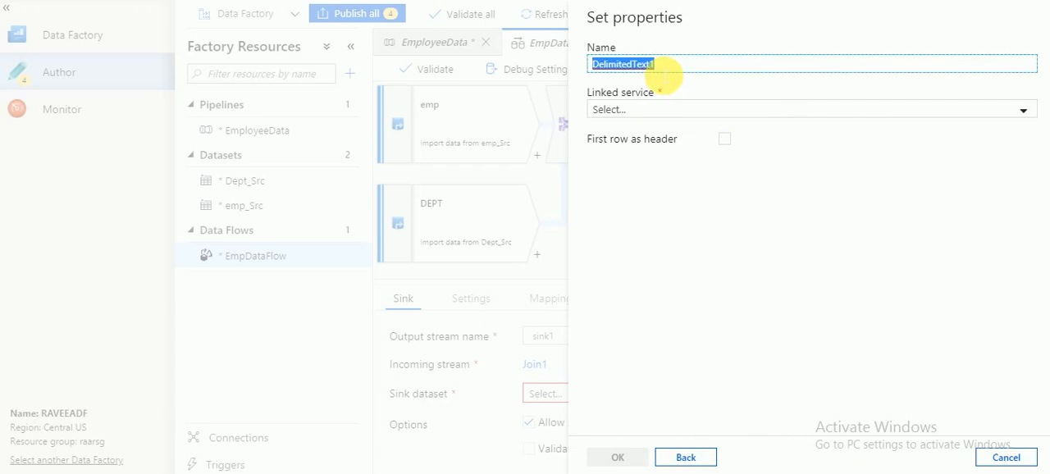
type("Emp_Target")
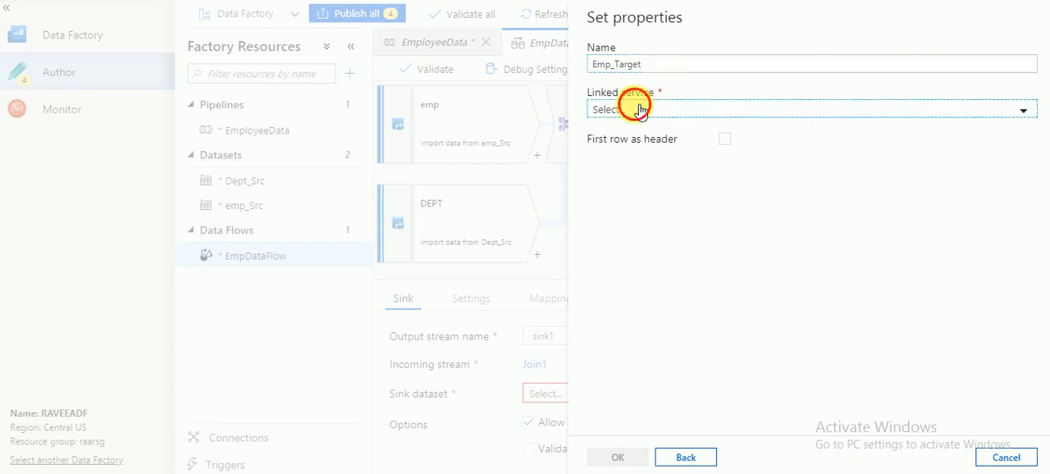
left_click(634, 107)
left_click(641, 208)
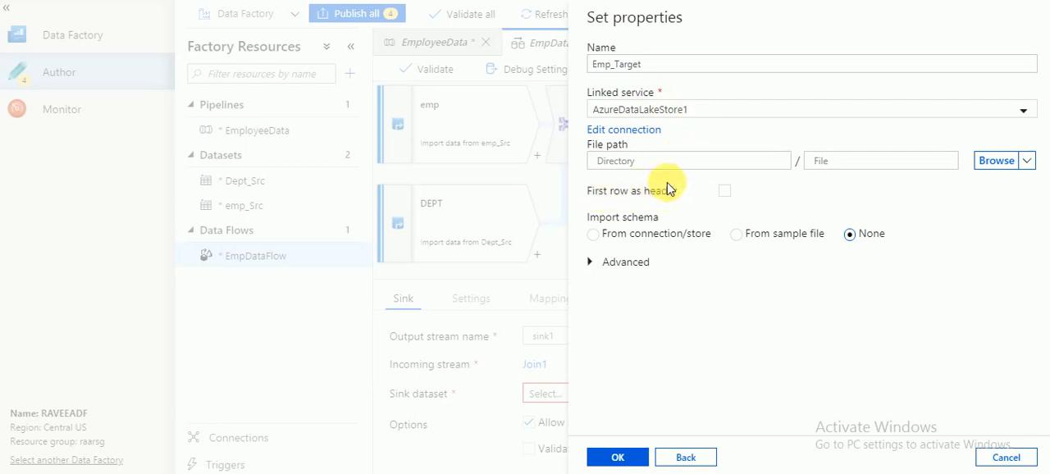
left_click(725, 191)
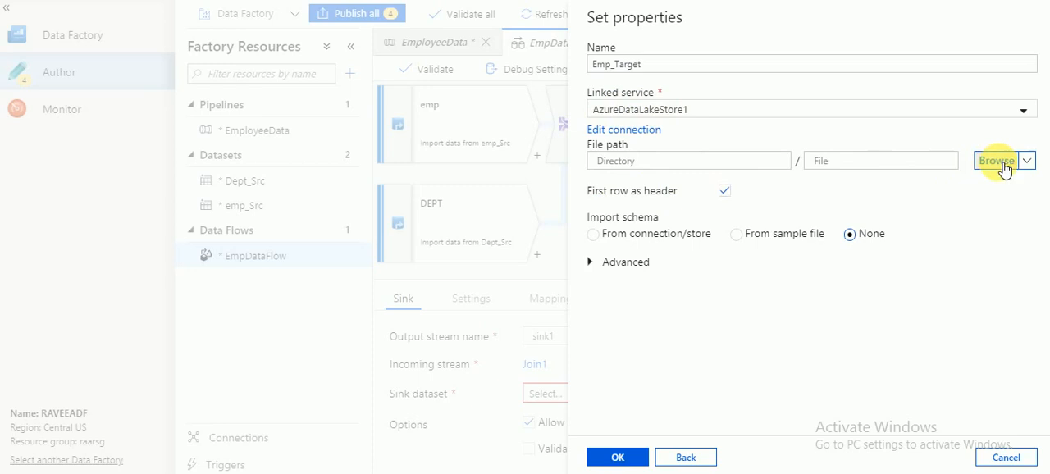
Choose the target folder as the dataset's file path and create the dataset.
left_click(996, 161)
left_click(744, 115)
left_click(698, 136)
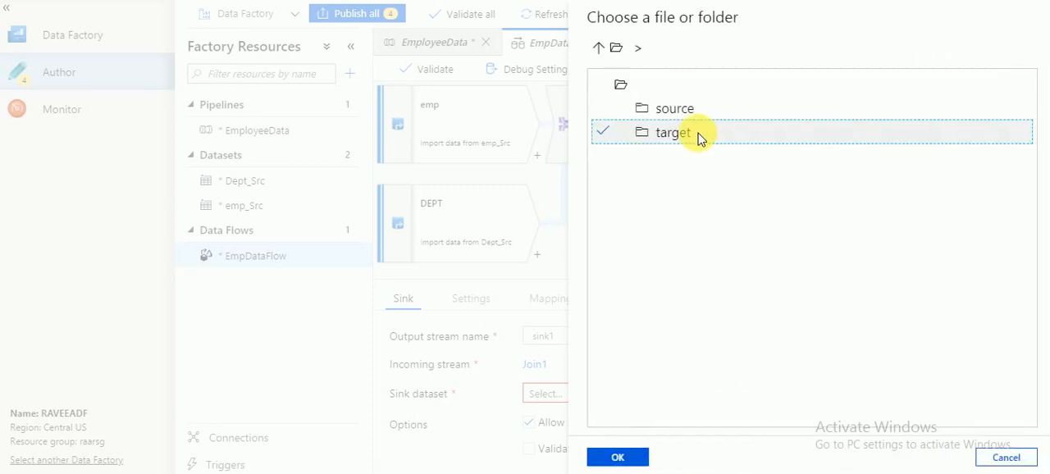
left_click(619, 453)
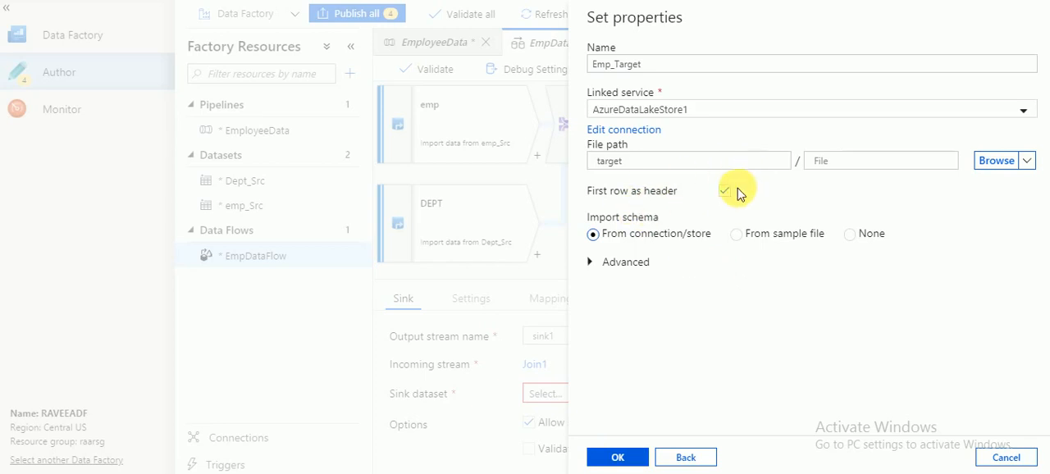
left_click(638, 458)
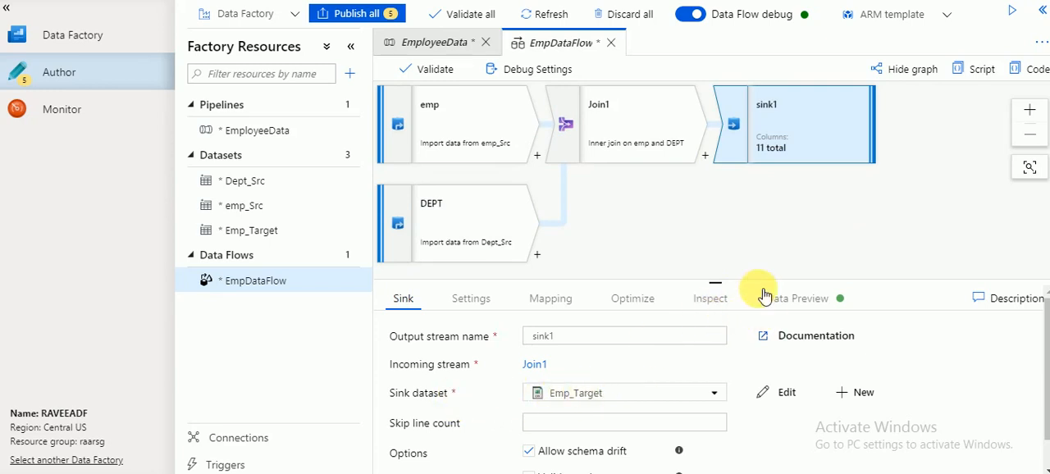
Turn off auto mapping for sink1 and select all the input-to-output column mappings.
left_click(550, 302)
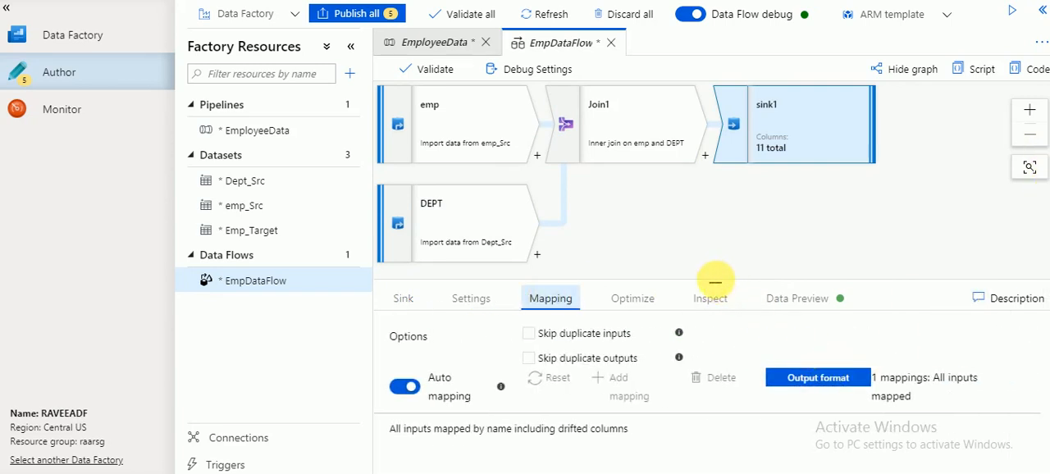
left_click_drag(719, 291, 696, 139)
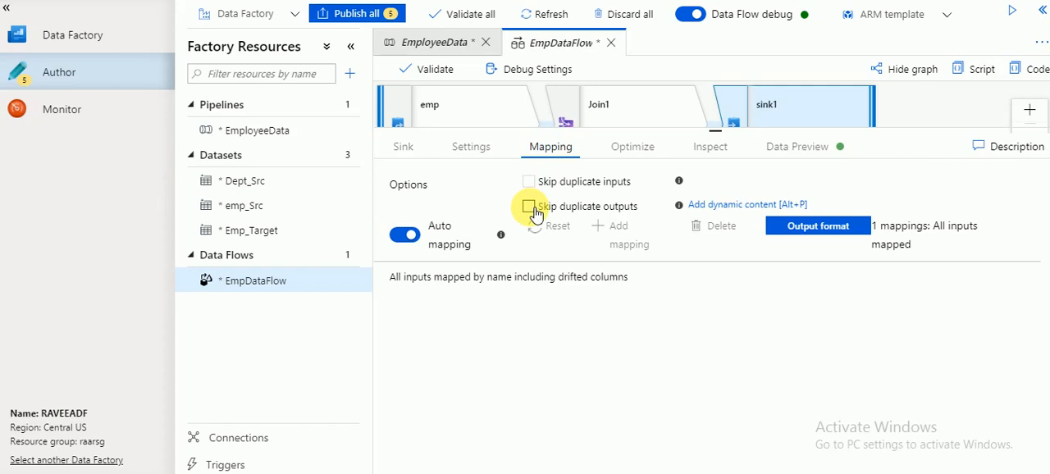
left_click(415, 242)
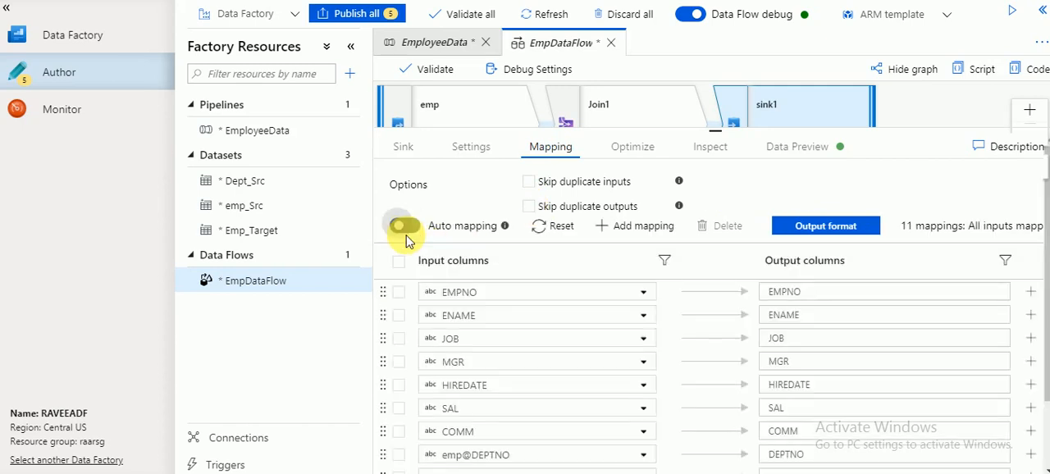
left_click(398, 261)
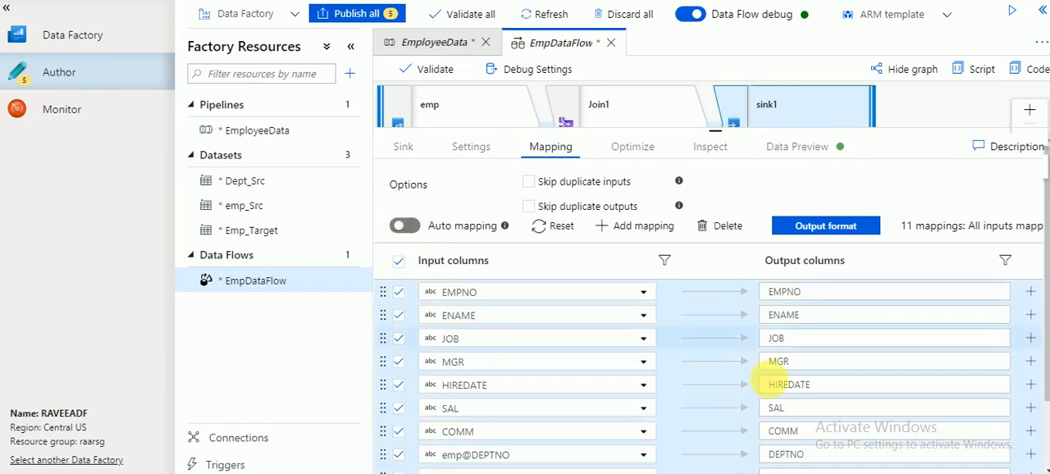
Rename the output columns mapped from DEPT@Deptno, Dname and Loc to Deptnumber, DNAME and LOC.
left_click_drag(1046, 259, 1030, 335)
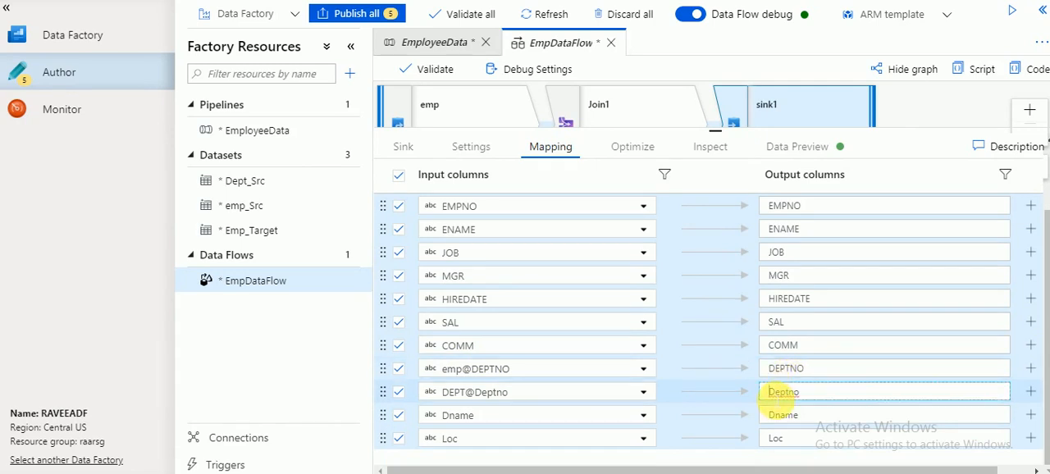
double_click(783, 392)
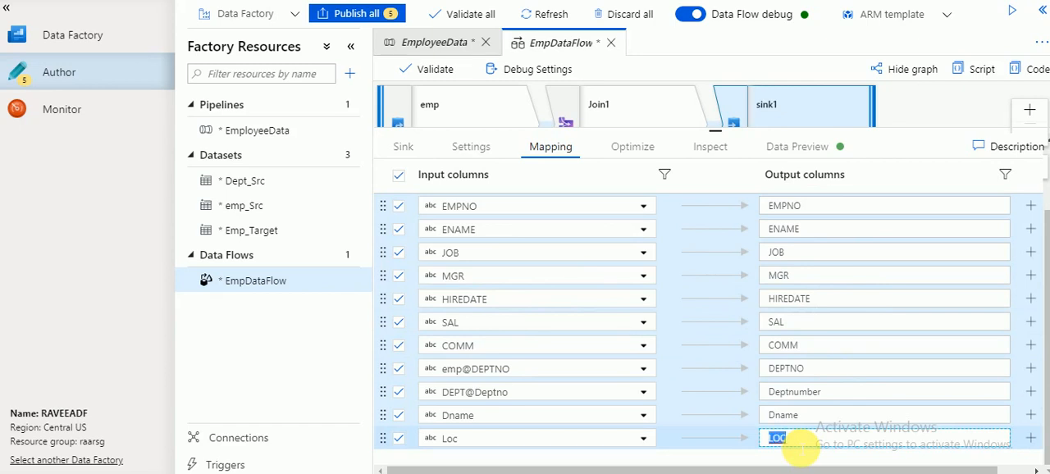
double_click(810, 417)
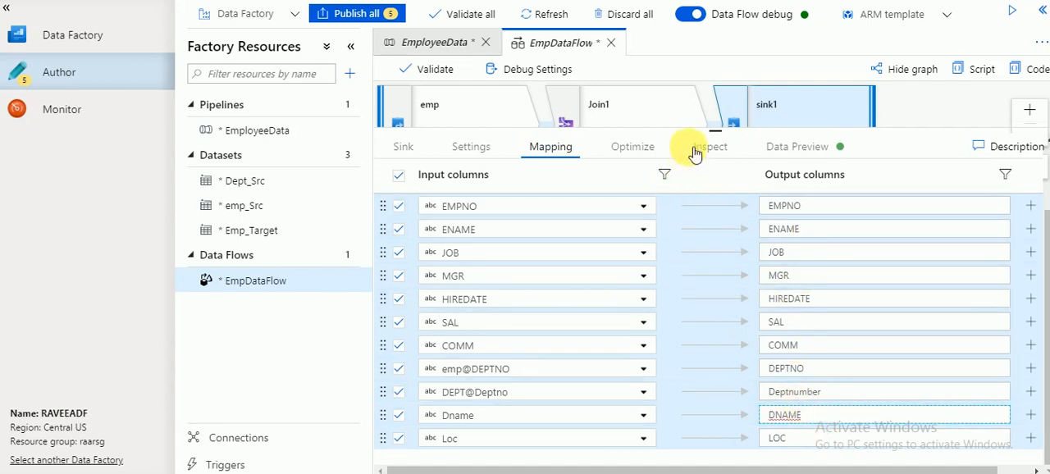
Refresh the data preview of sink1 and publish all pending factory changes.
left_click(785, 149)
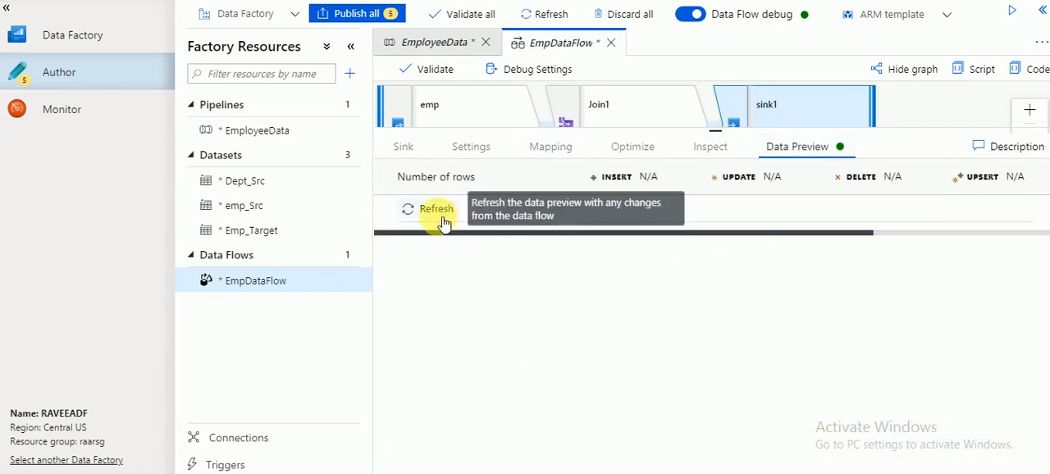
left_click(438, 218)
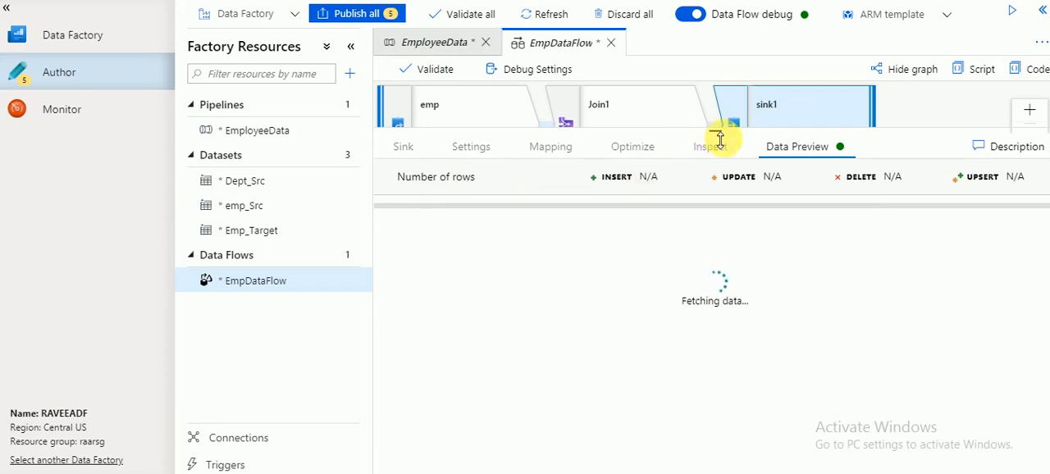
left_click_drag(719, 139, 717, 234)
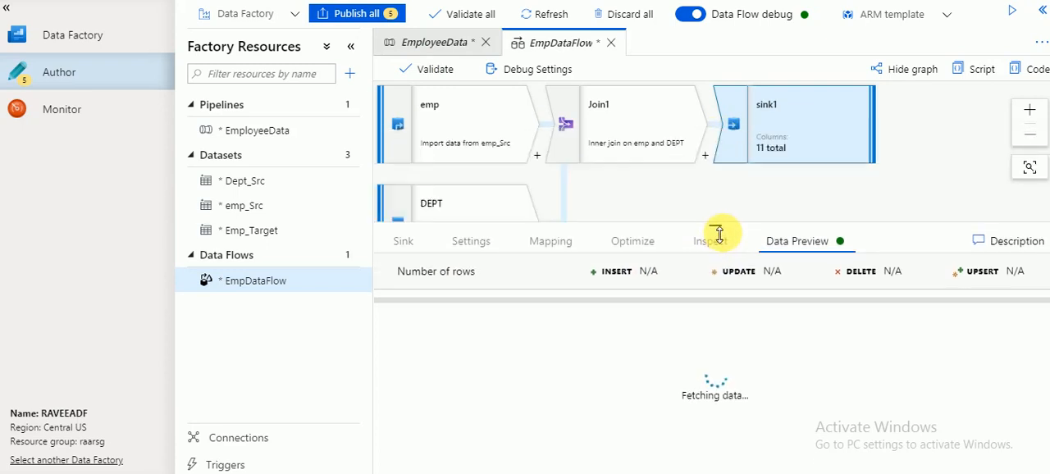
left_click(371, 14)
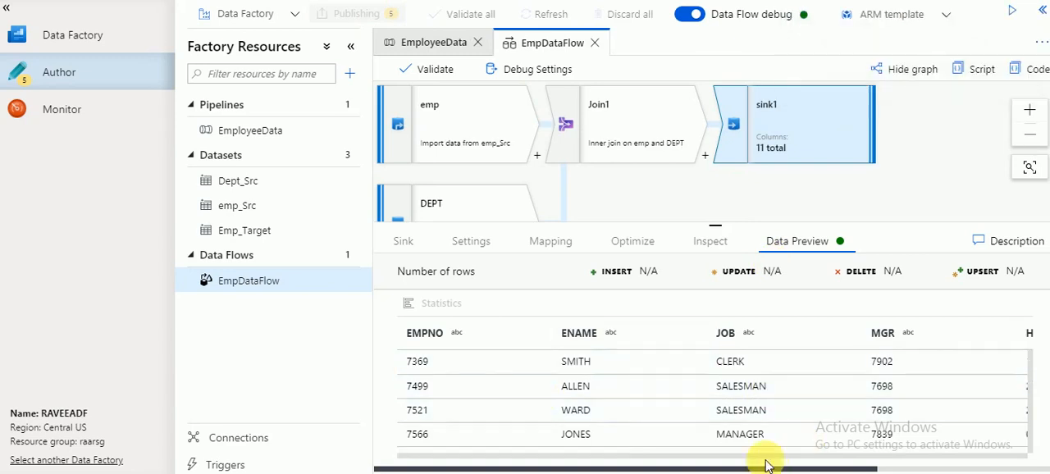
Look through the joined rows and department columns in the sink's data preview, and dismiss the publishing notification.
left_click_drag(582, 459, 944, 442)
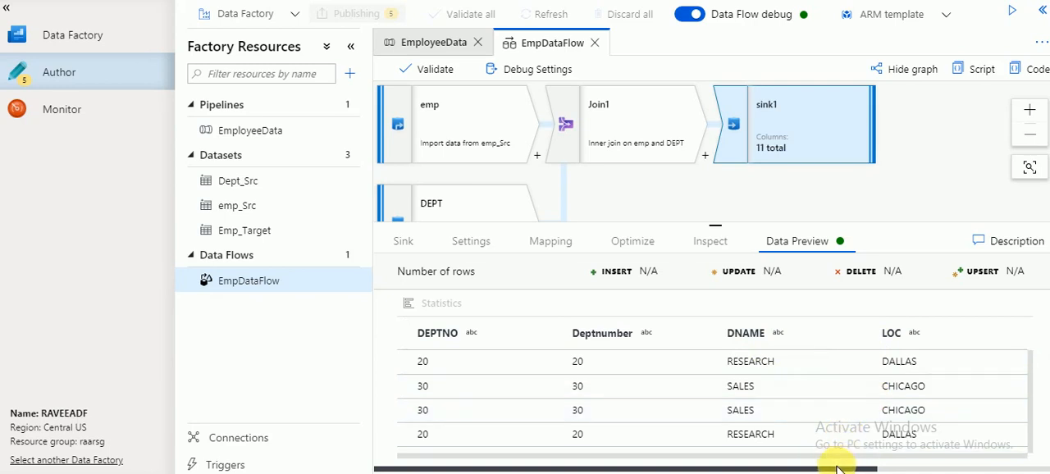
left_click_drag(792, 459, 756, 440)
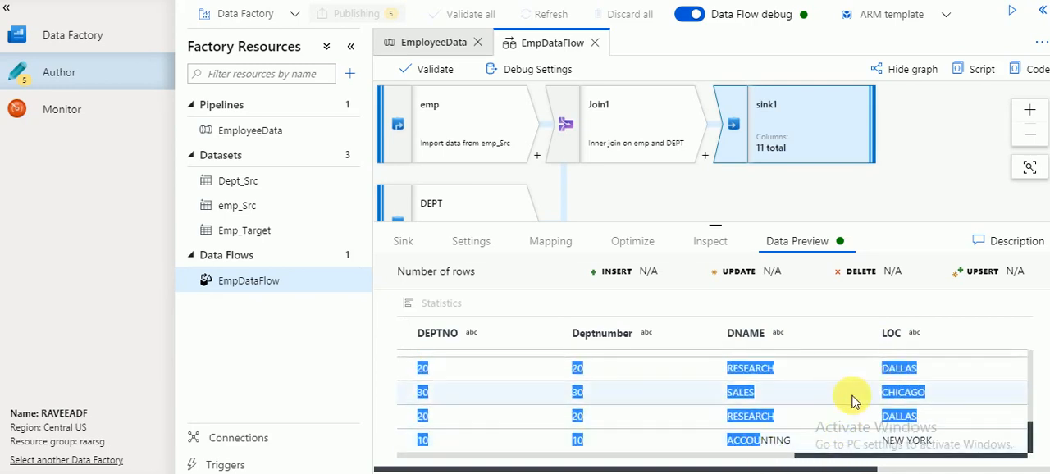
left_click(851, 396)
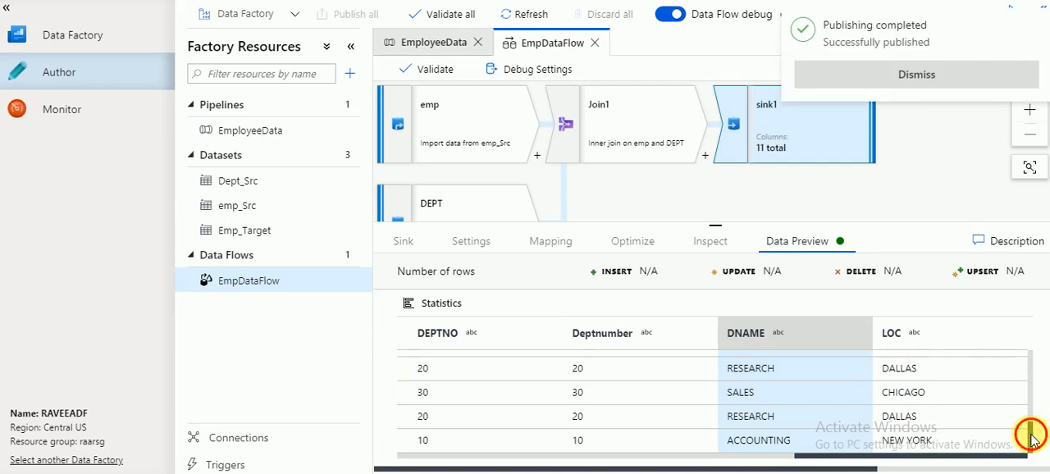
left_click_drag(1023, 436, 1024, 340)
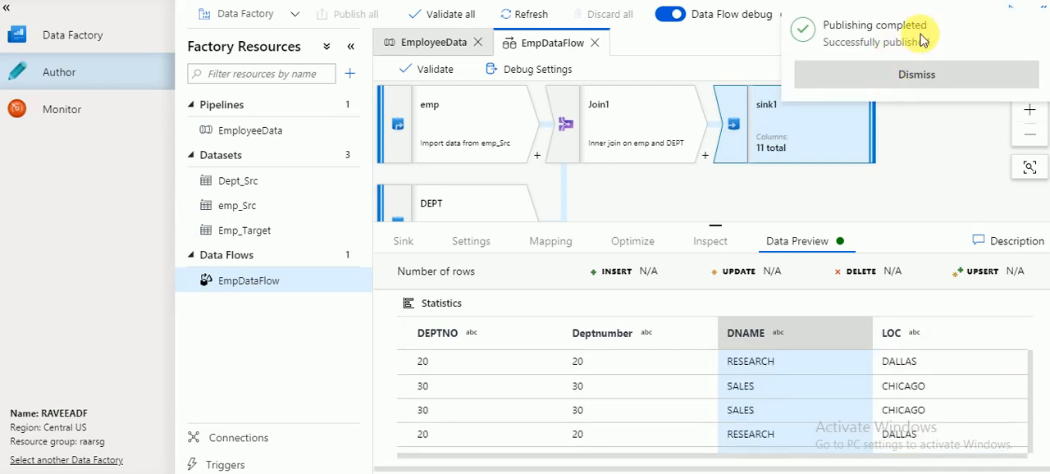
double_click(849, 25)
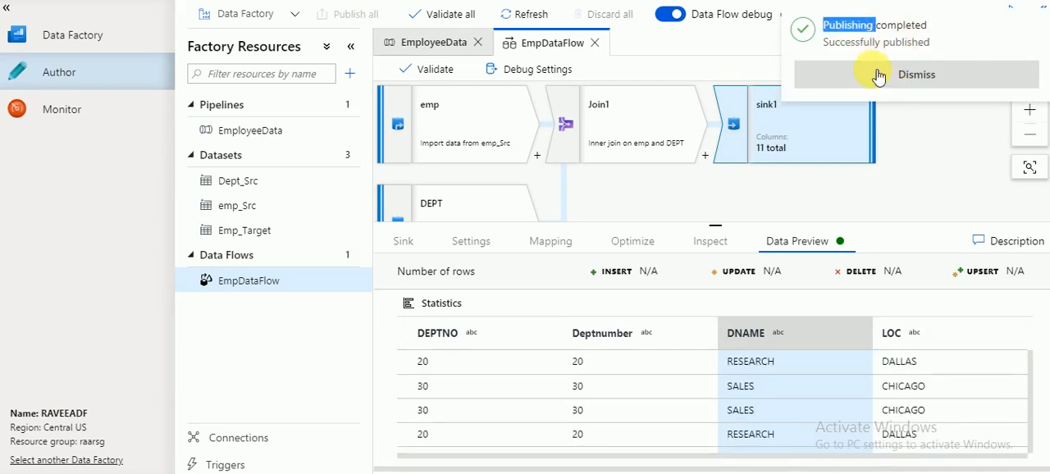
left_click(878, 75)
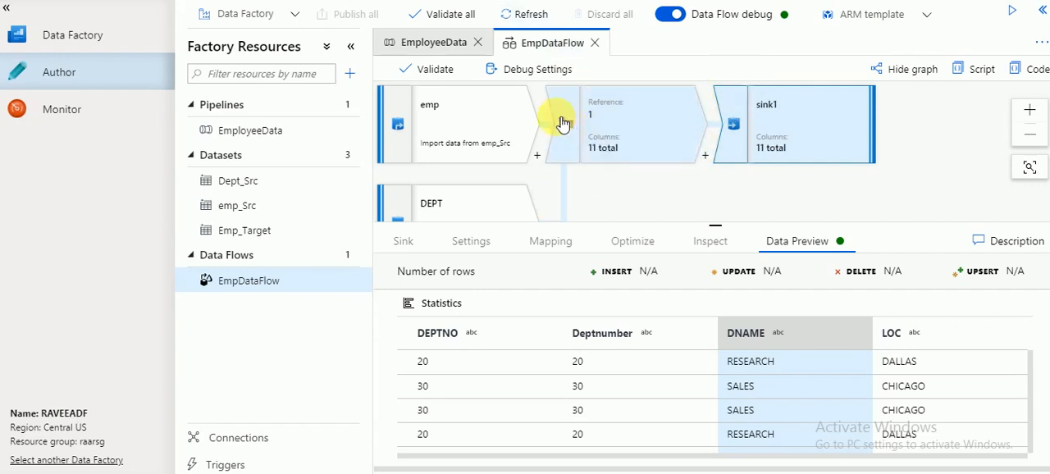
Start a debug run of the EmployeeData pipeline and refresh the run status of its EmpDataFlow activity.
left_click(441, 46)
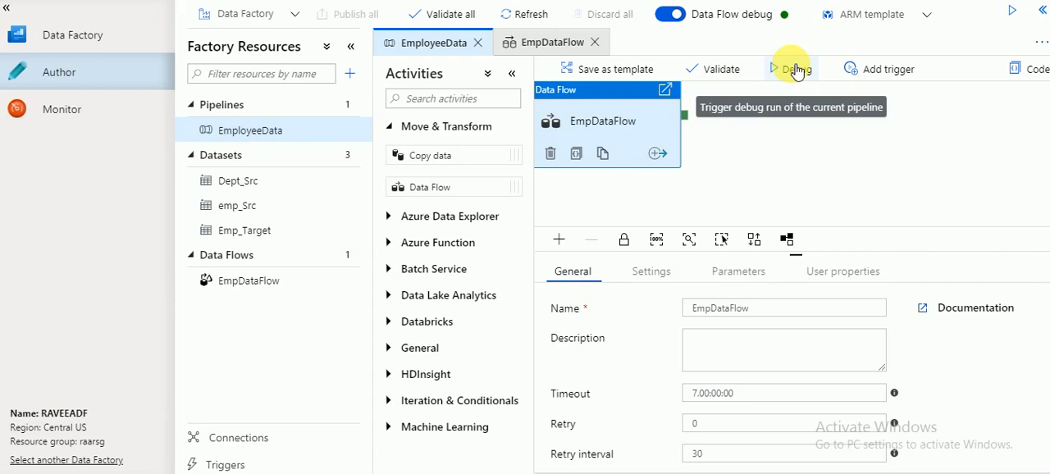
left_click(871, 70)
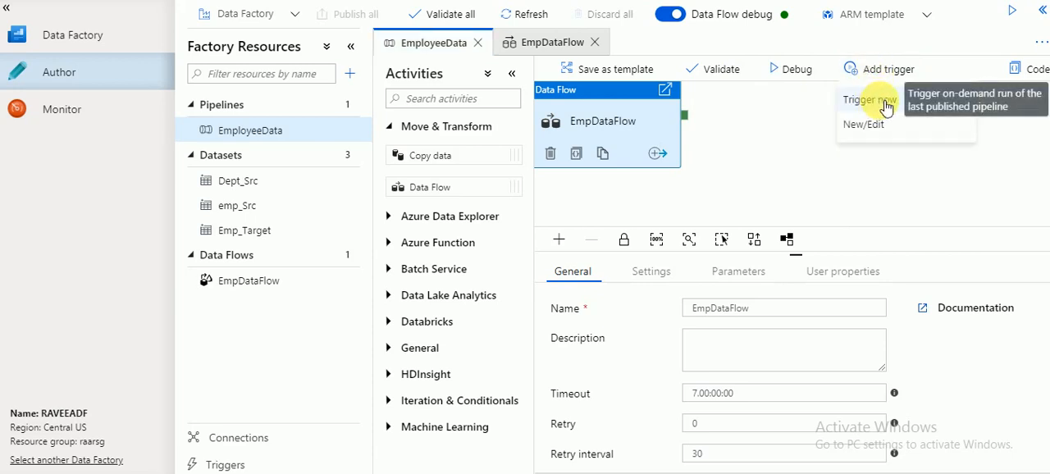
left_click(792, 76)
left_click(798, 82)
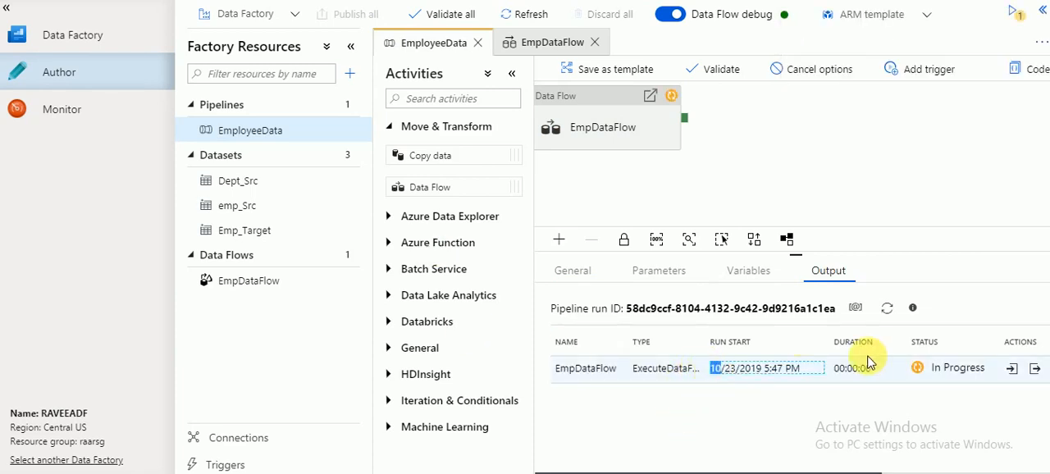
left_click(887, 310)
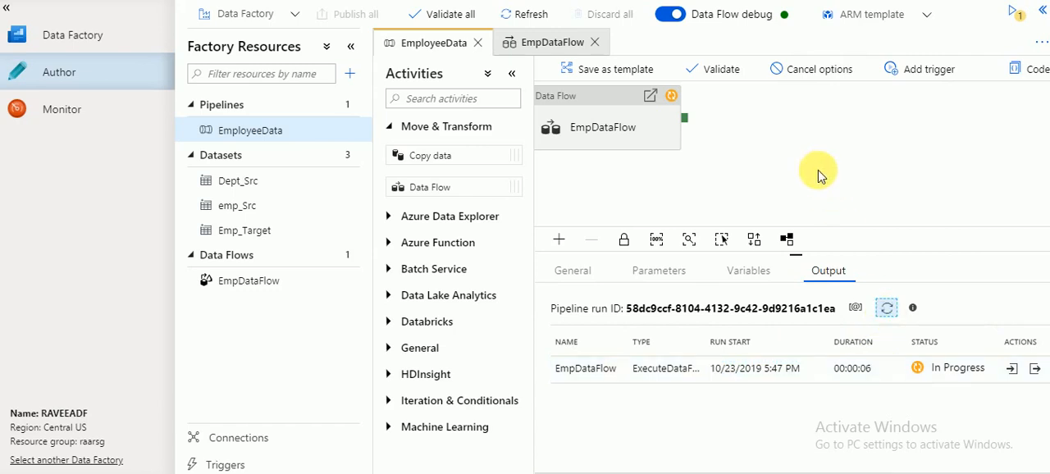
left_click(914, 76)
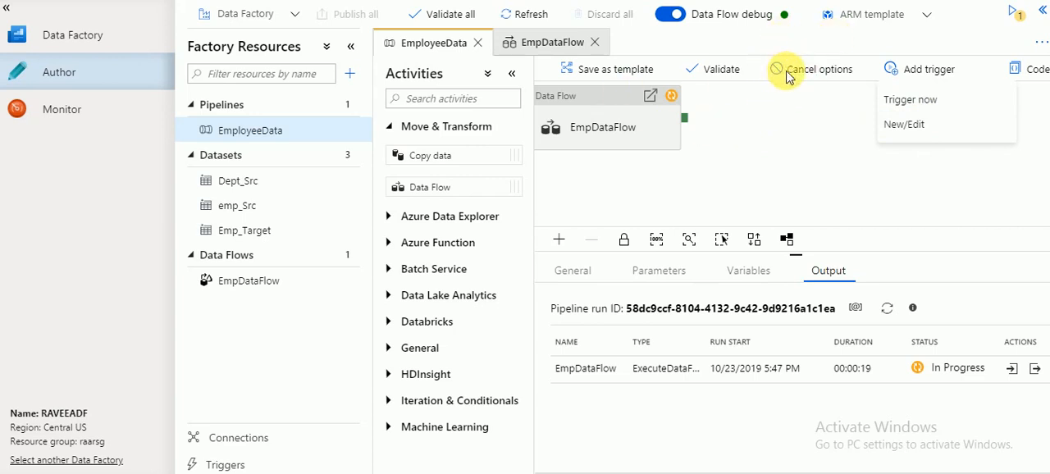
left_click(887, 308)
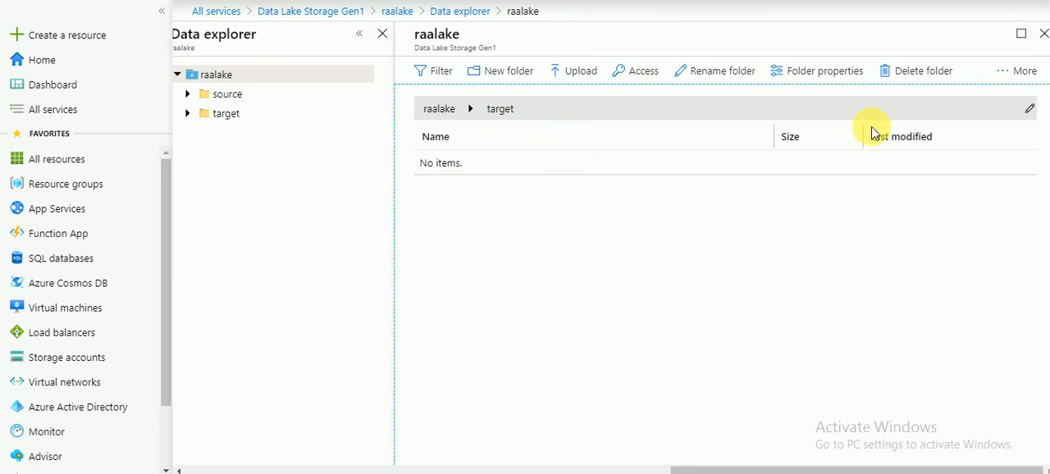
In the Azure portal's Data Lake explorer, refresh raalake's target folder and open the part-00000 output file.
left_click(1021, 72)
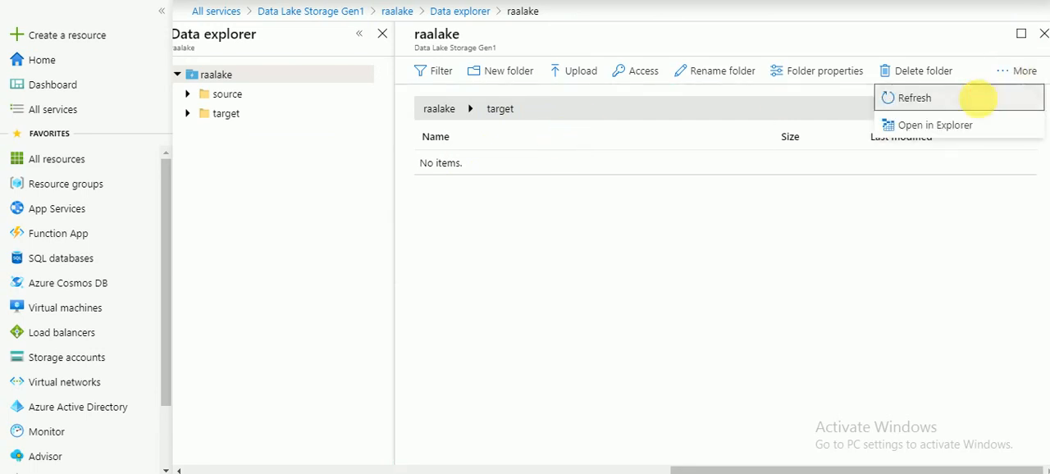
left_click(984, 104)
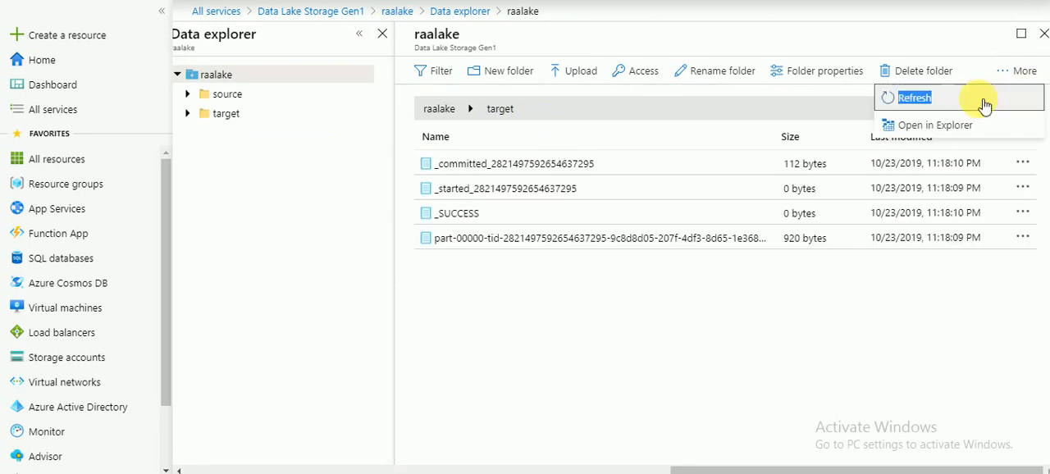
left_click(483, 245)
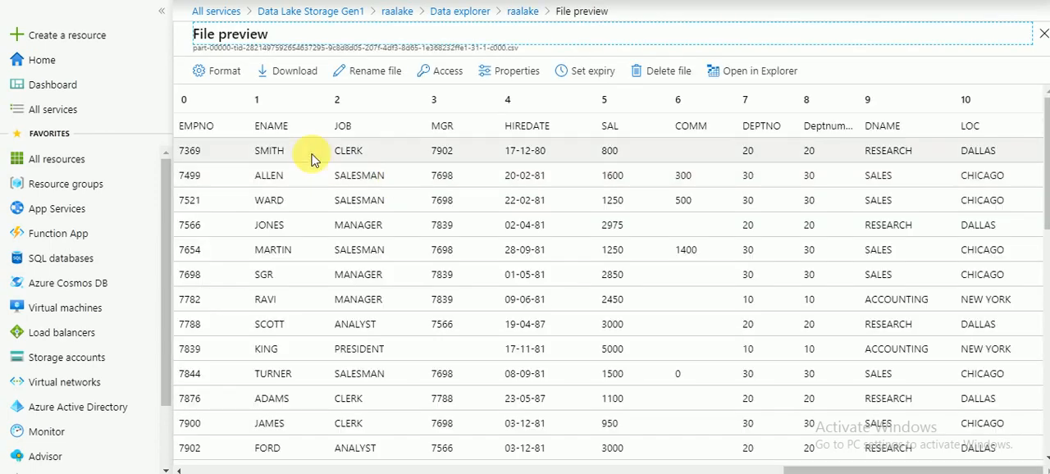
Examine the employee and department column headers and rows in the output file's preview, and close the preview.
double_click(197, 127)
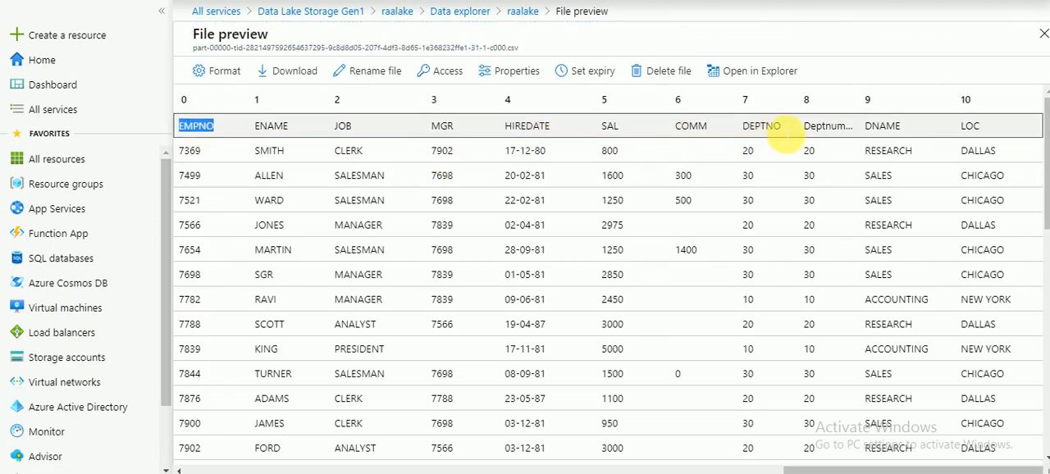
left_click_drag(785, 140, 184, 129)
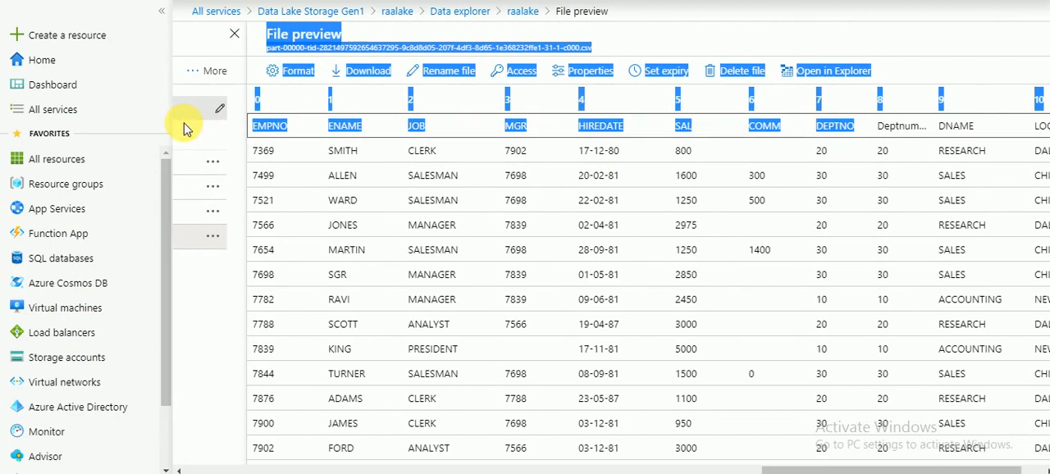
left_click(794, 468)
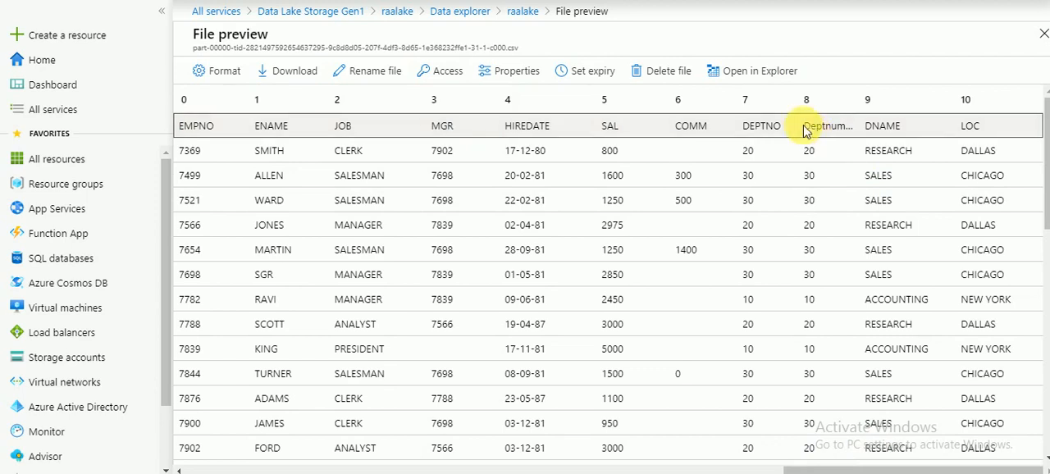
left_click_drag(805, 131, 1046, 128)
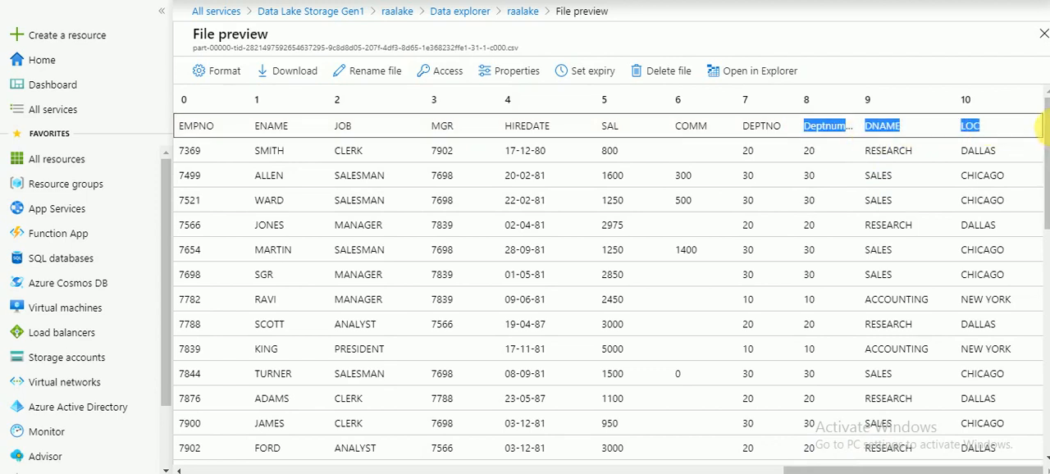
left_click(1045, 273)
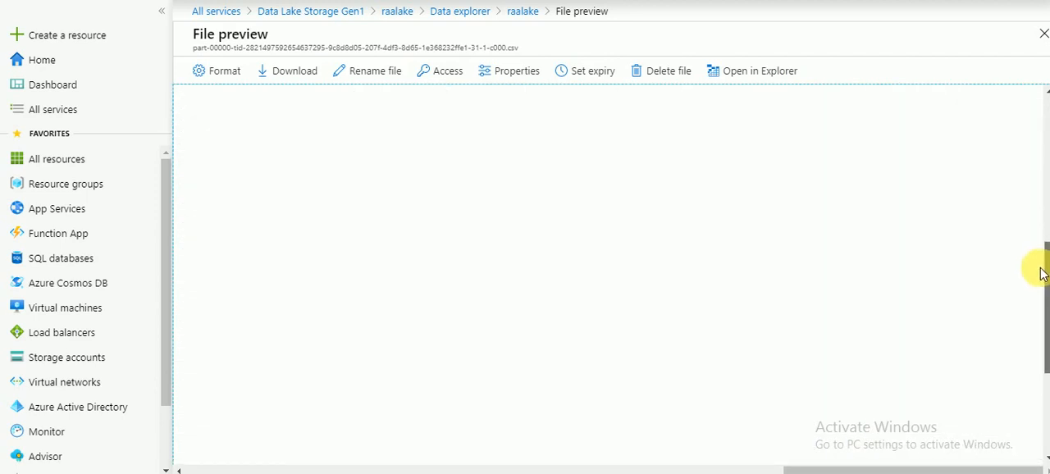
left_click_drag(1041, 273, 1022, 87)
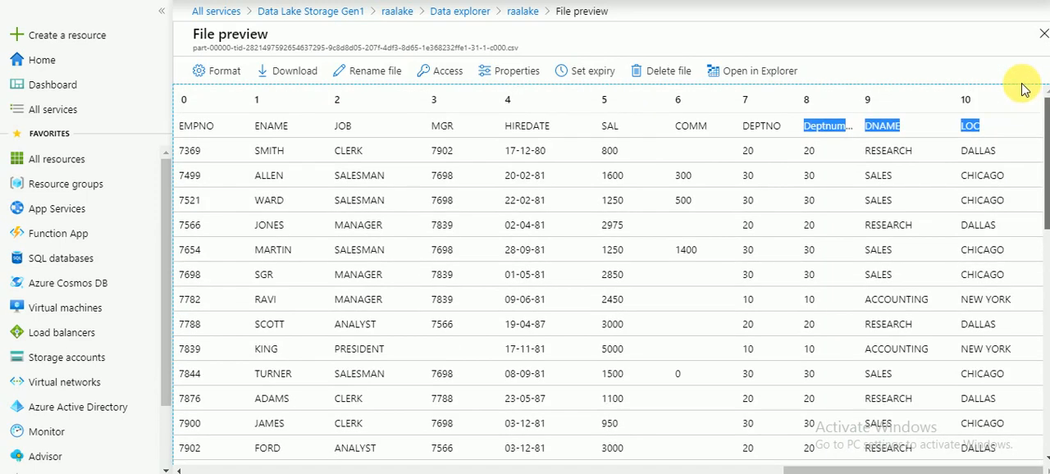
left_click(1042, 37)
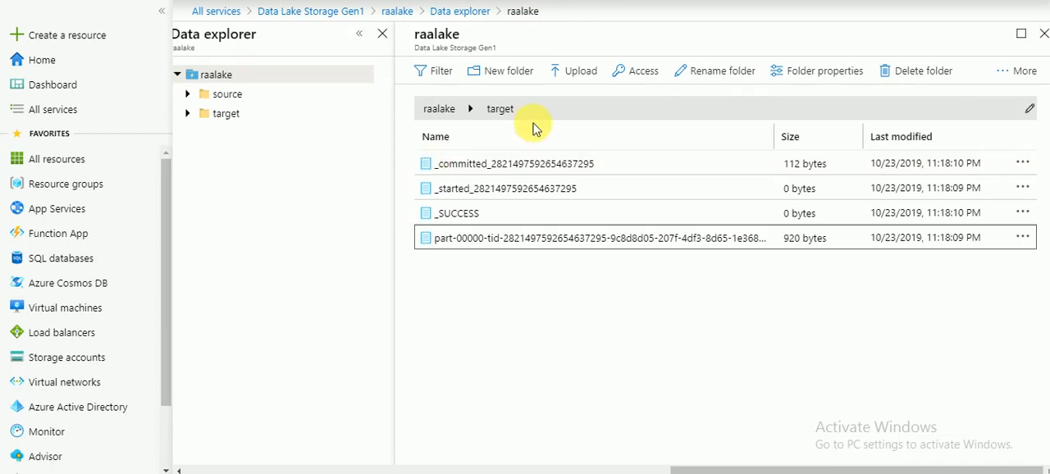
Preview the contents of the _committed file in raalake's target folder, and close the preview.
left_click(1021, 71)
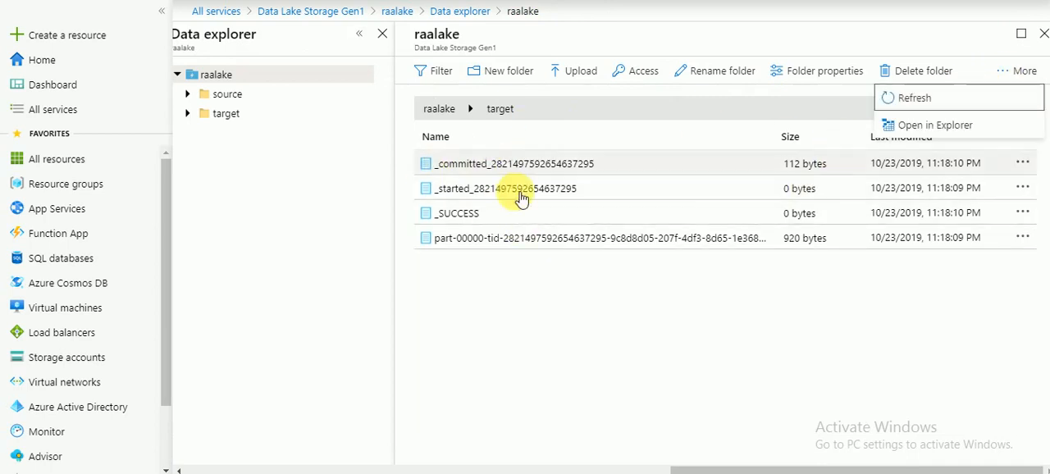
left_click(496, 170)
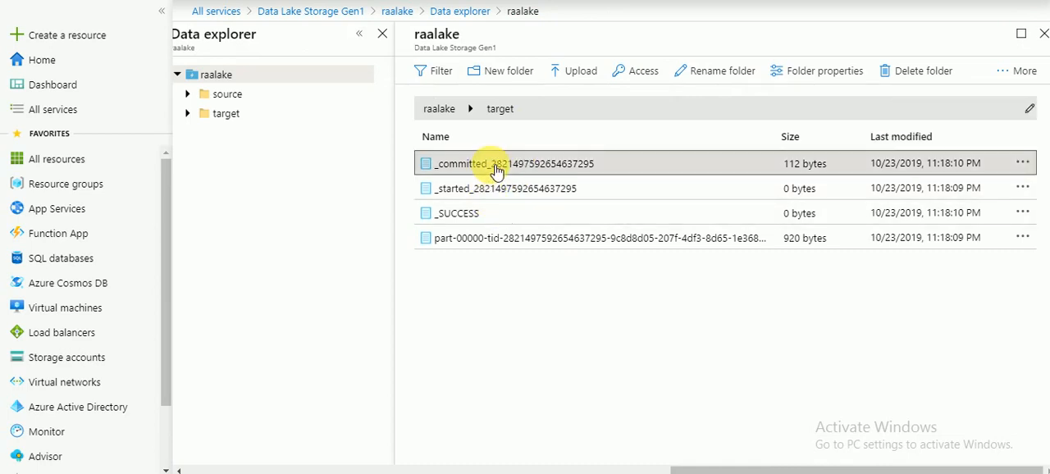
left_click(497, 169)
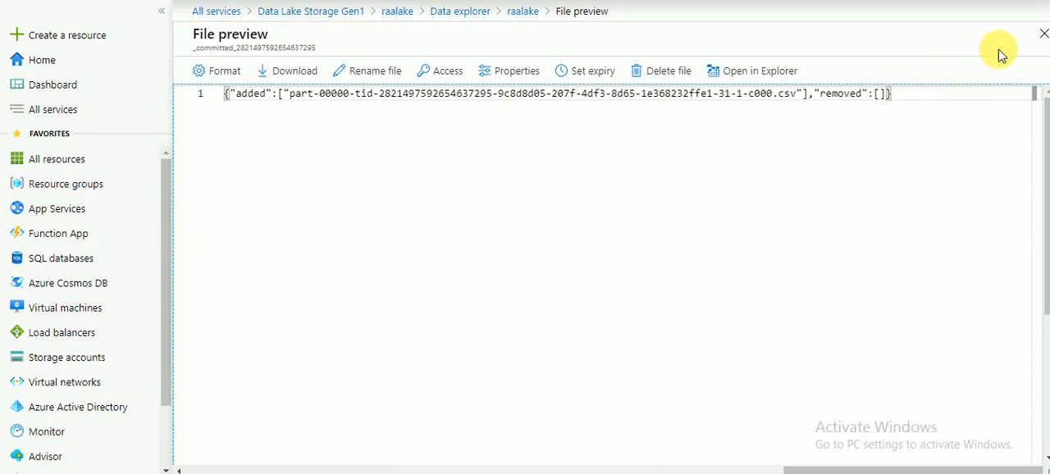
left_click(1042, 34)
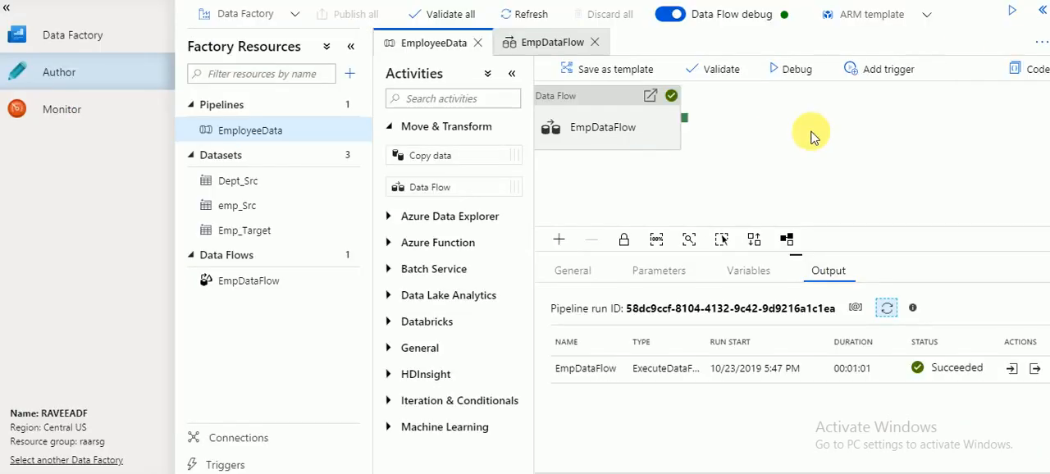
Back in Data Factory, trigger an immediate run of the EmployeeData pipeline with its last published configuration, and refresh the debug output.
left_click(881, 68)
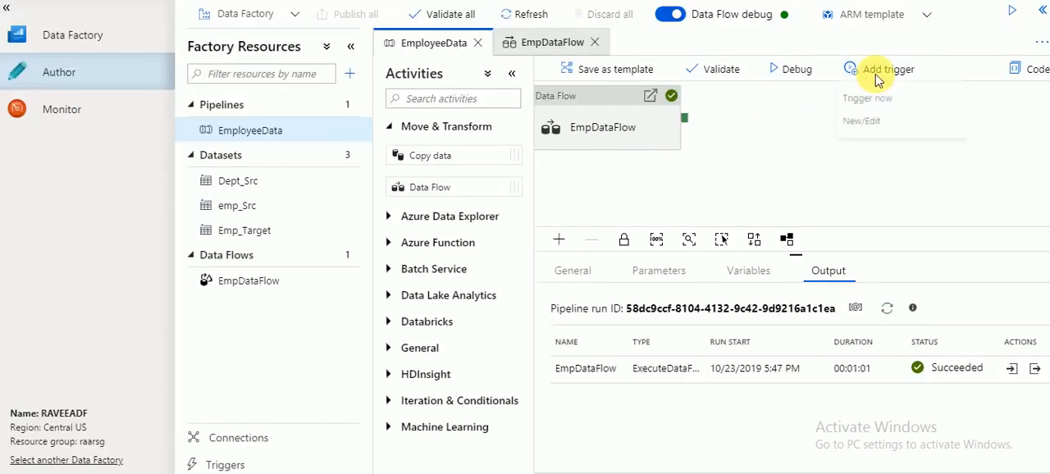
left_click(862, 98)
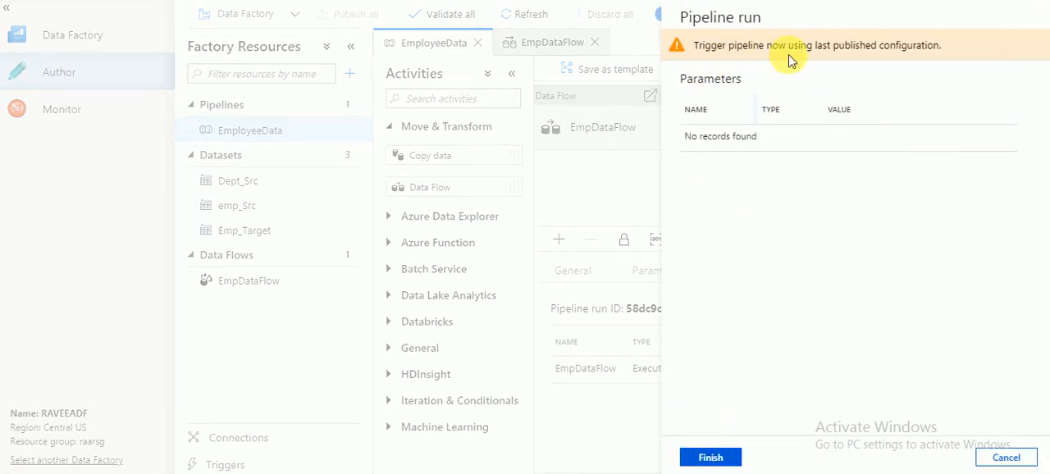
left_click(714, 455)
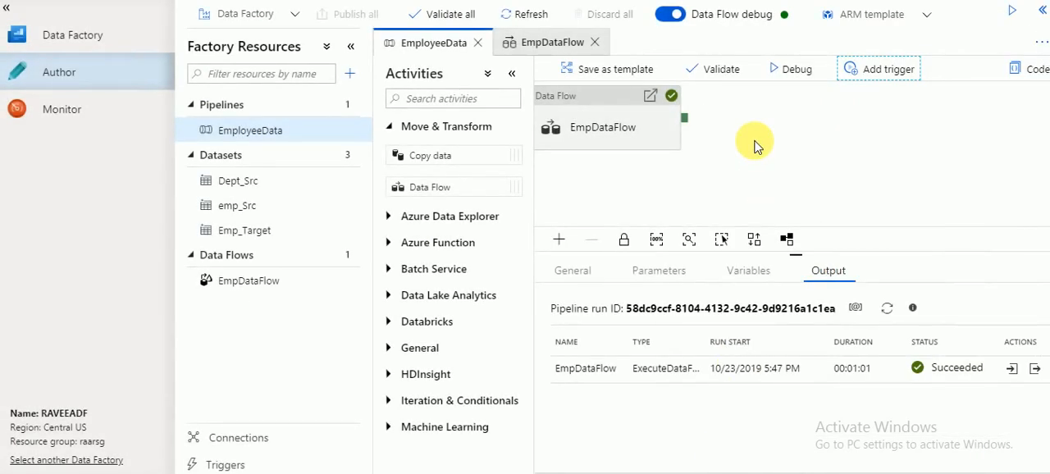
left_click(770, 69)
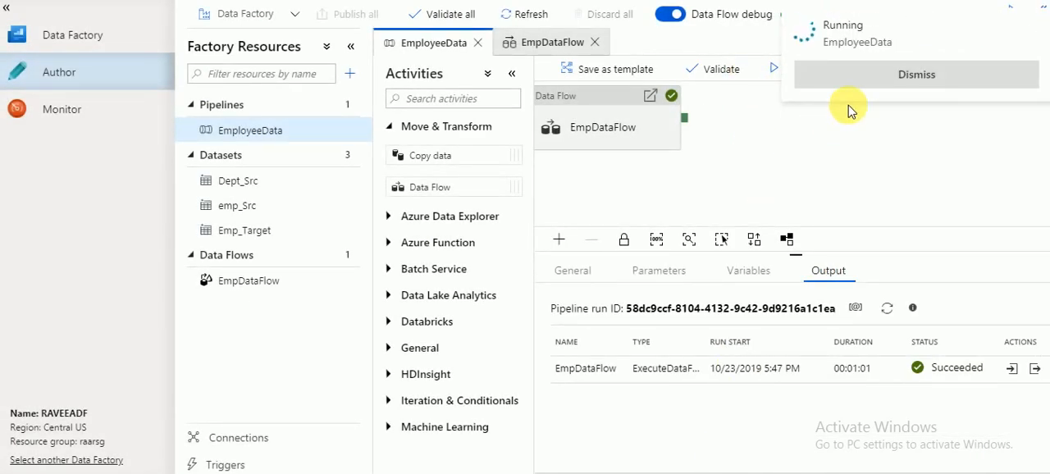
double_click(856, 42)
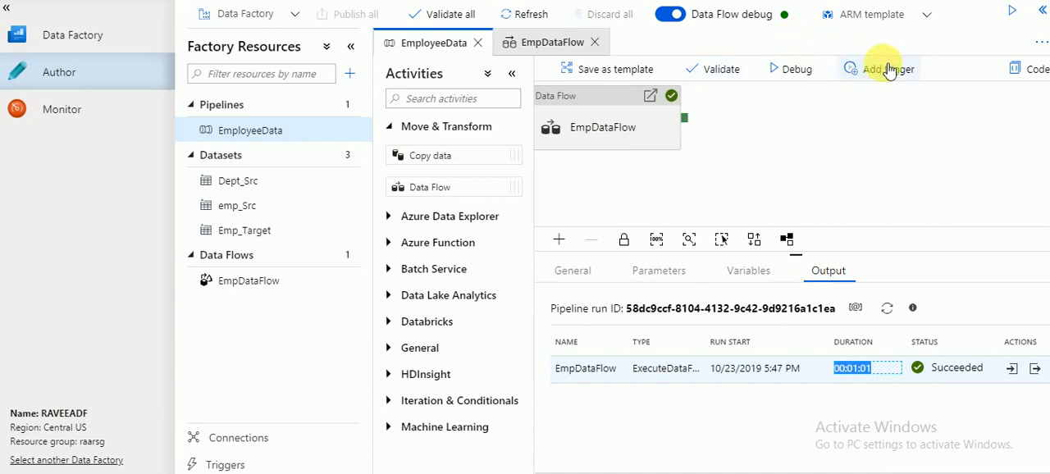
left_click(885, 310)
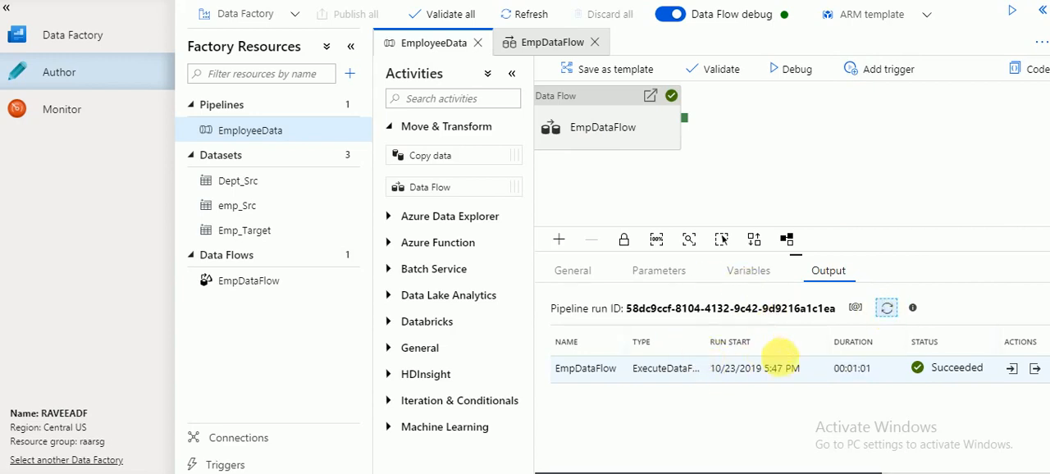
Monitor the pipeline runs, checking the EmployeeData run's start time and duration and refreshing the list.
left_click(92, 110)
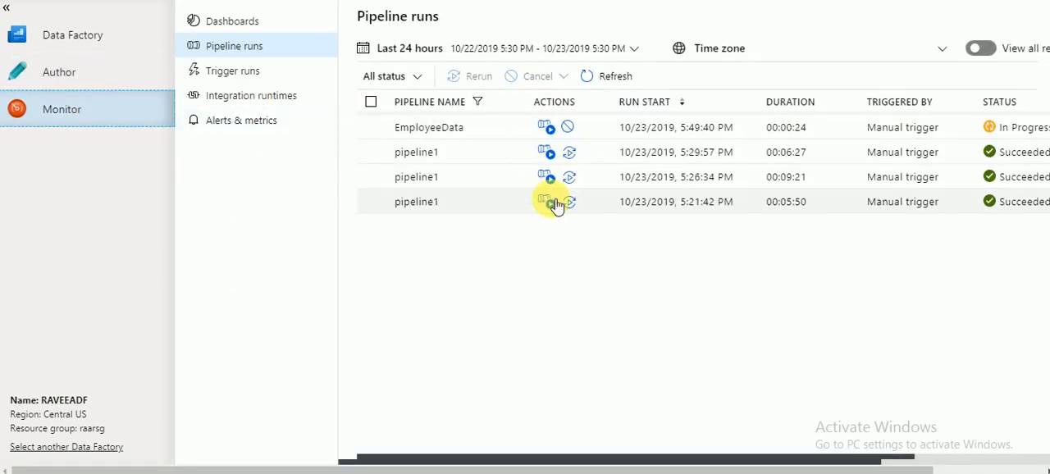
triple_click(710, 131)
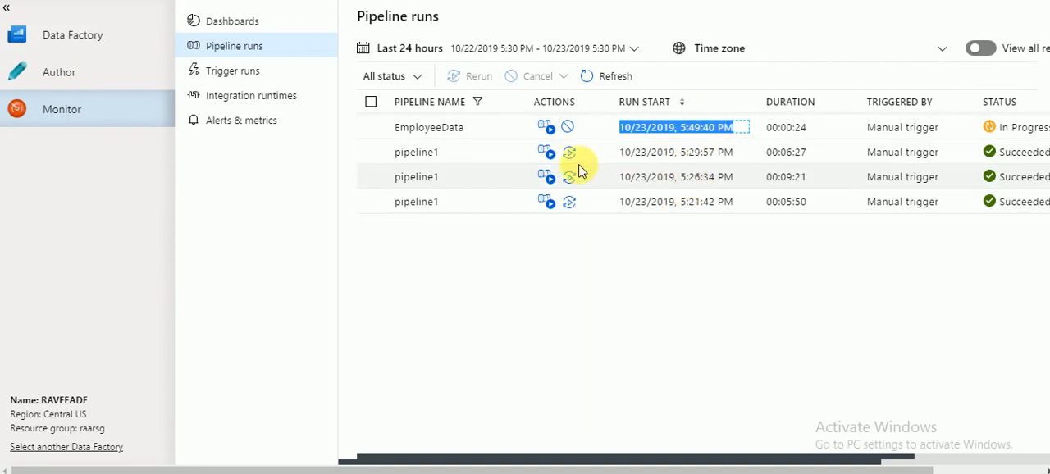
triple_click(420, 133)
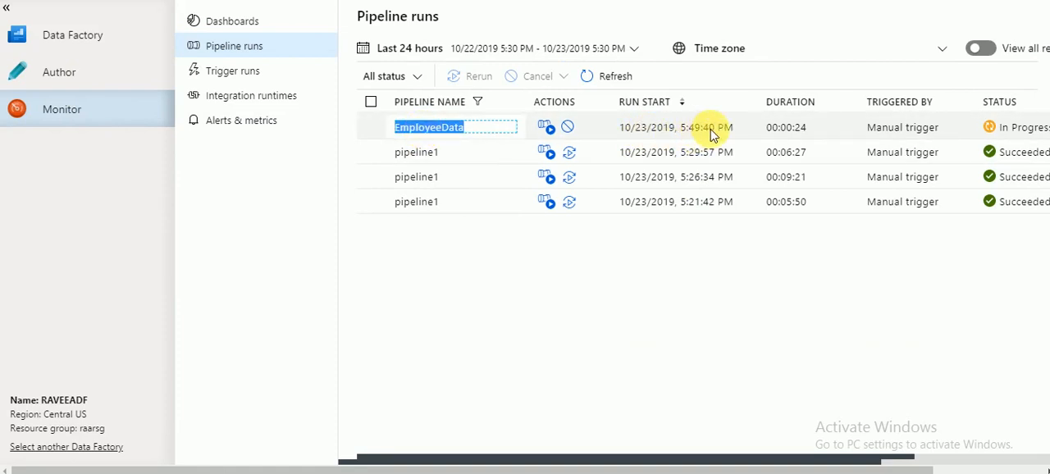
triple_click(802, 134)
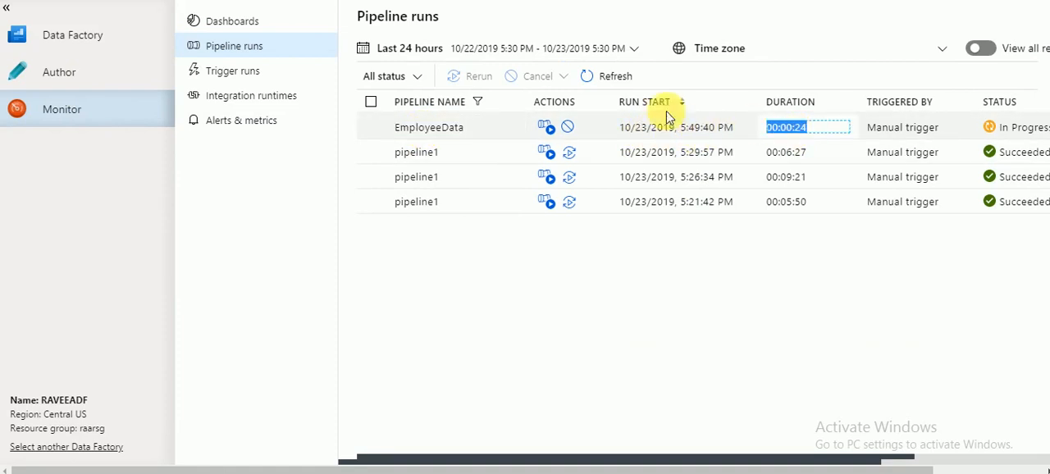
left_click(602, 76)
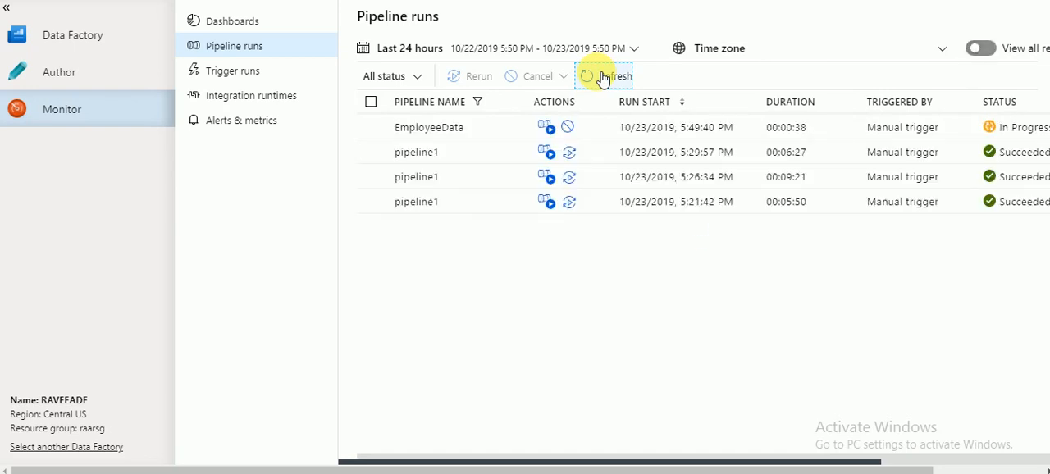
left_click(603, 76)
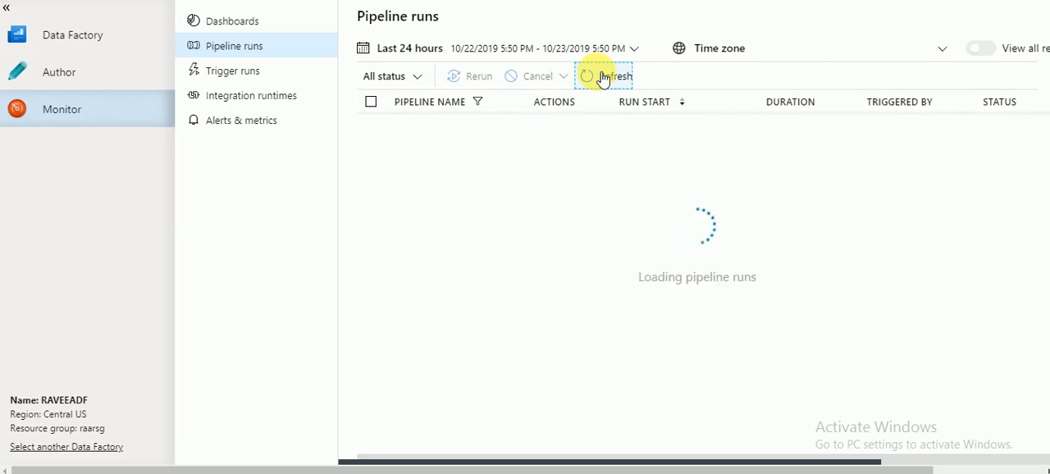
left_click(602, 76)
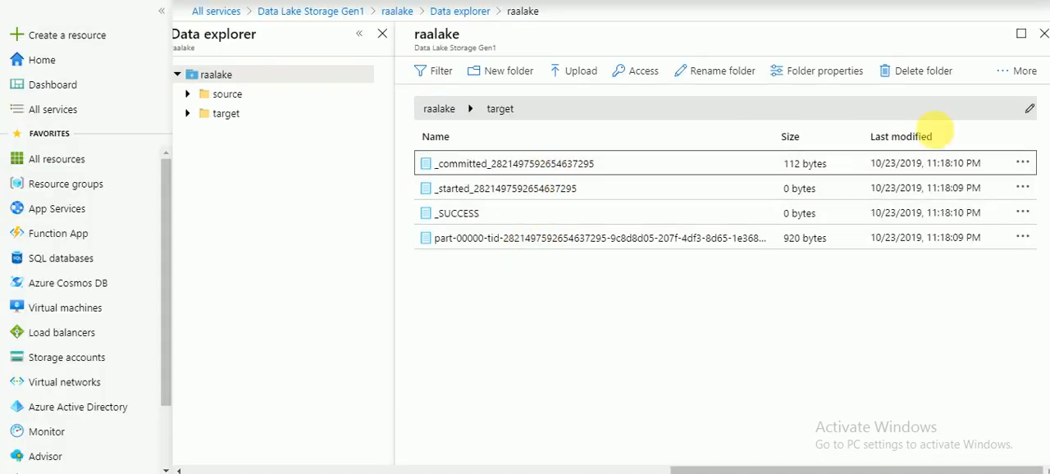
In the Azure portal's Data Lake explorer, refresh the target folder and delete its _committed and _SUCCESS files.
left_click(1023, 71)
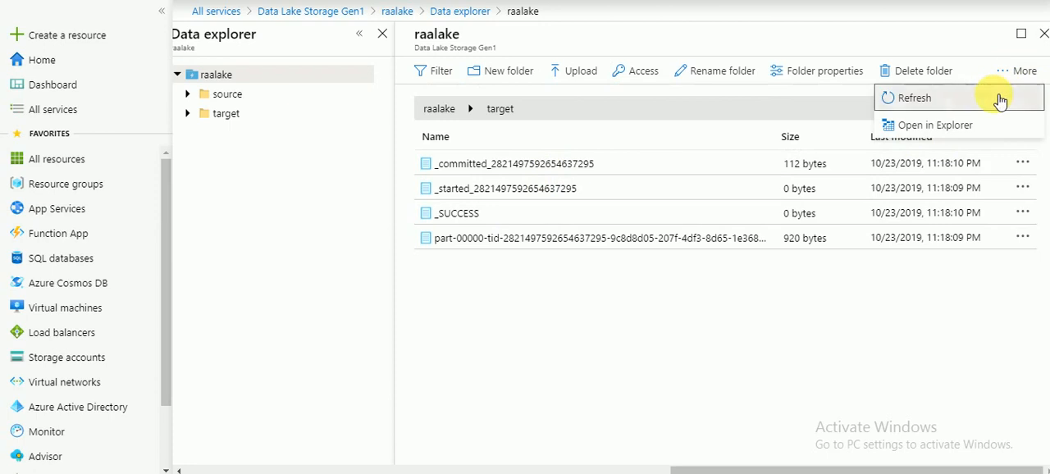
left_click(995, 98)
left_click(1023, 163)
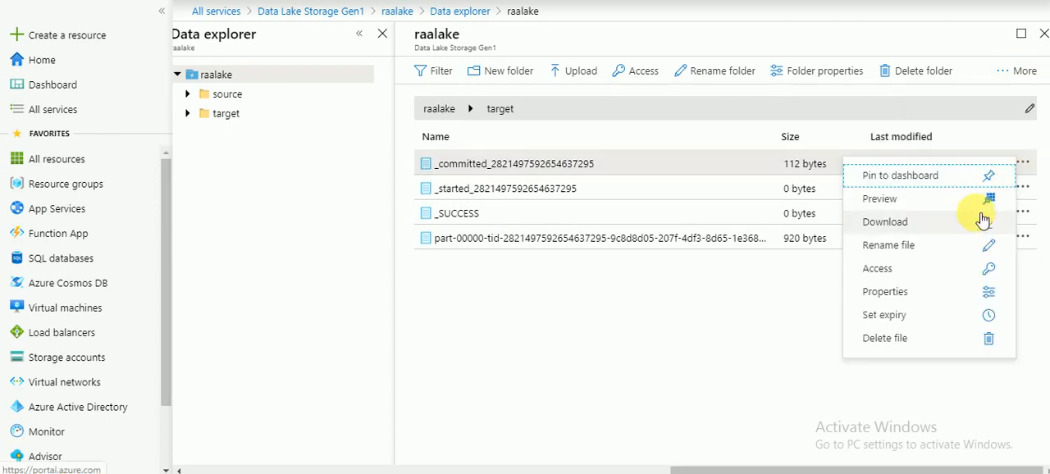
left_click(900, 339)
left_click(349, 289)
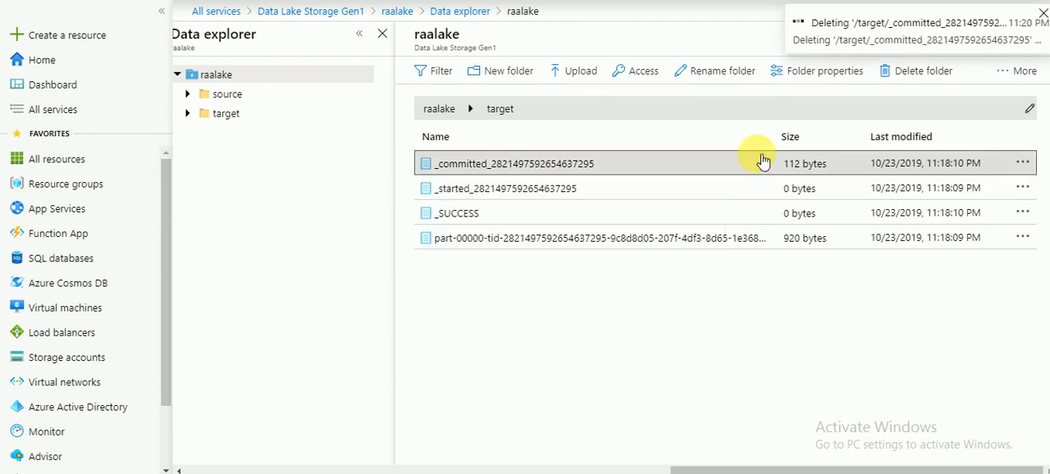
left_click(1023, 188)
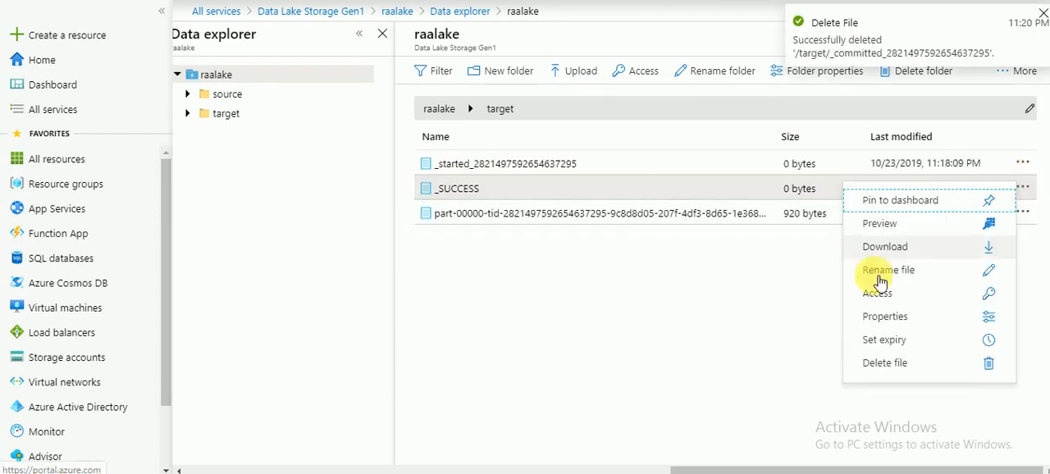
left_click(892, 365)
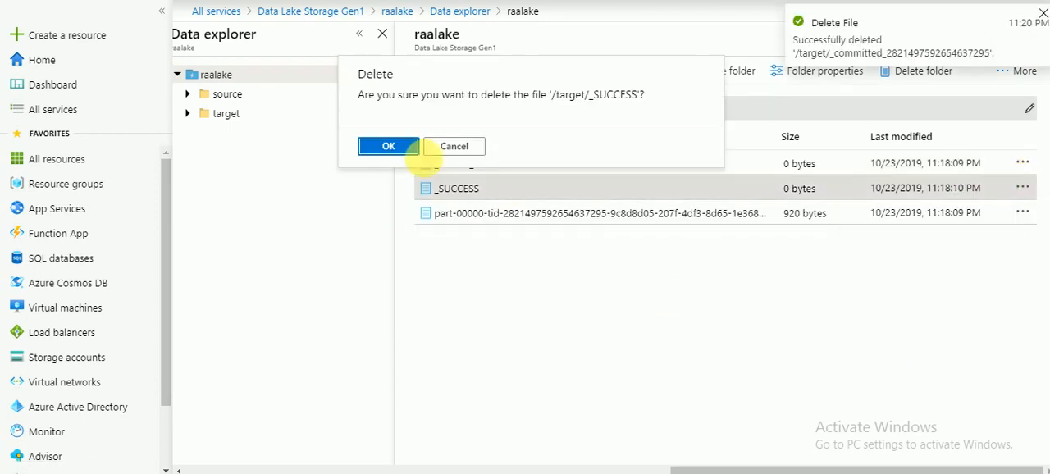
left_click(389, 146)
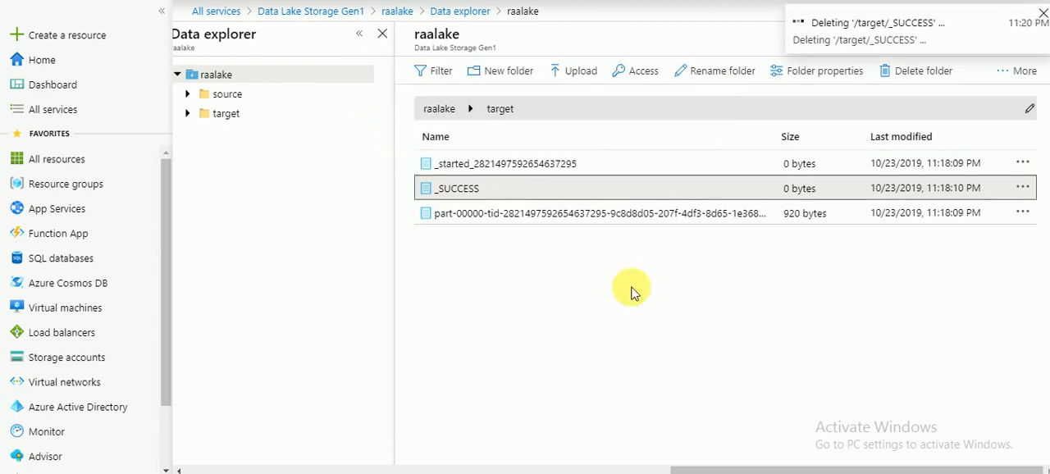
Delete the _started and part-00000 files from the target folder, and dismiss the deletion notification.
left_click(1025, 164)
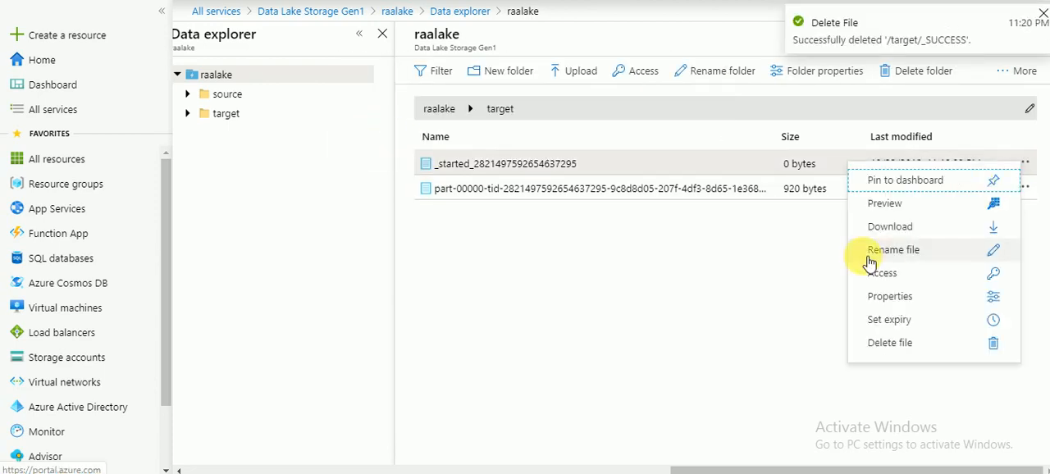
left_click(893, 343)
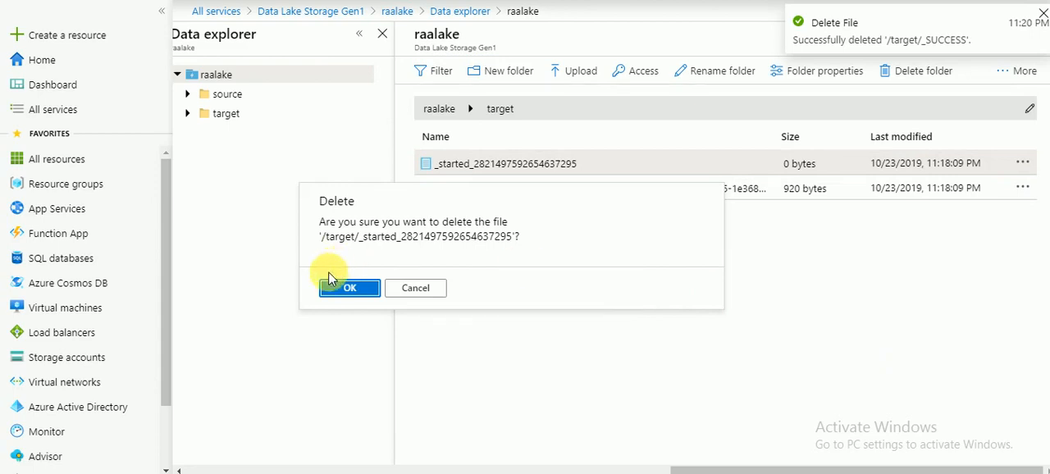
left_click(350, 287)
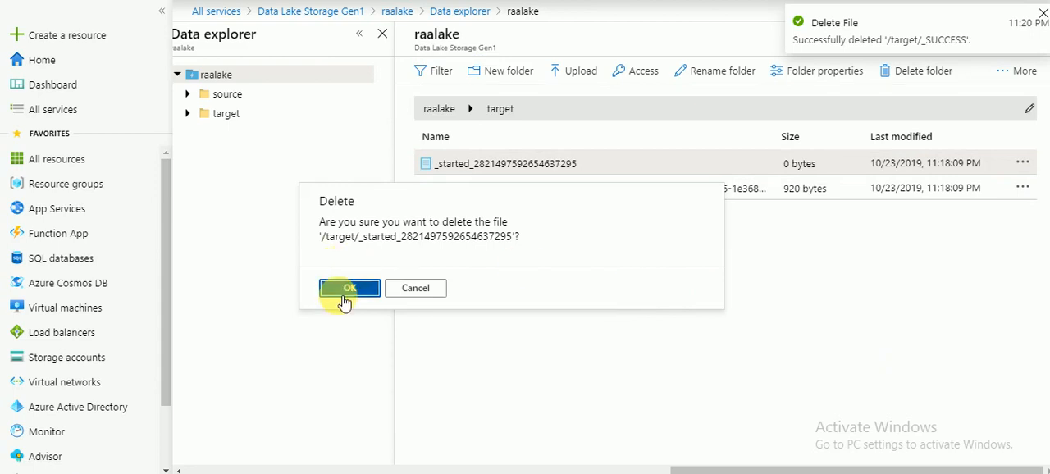
left_click(1023, 163)
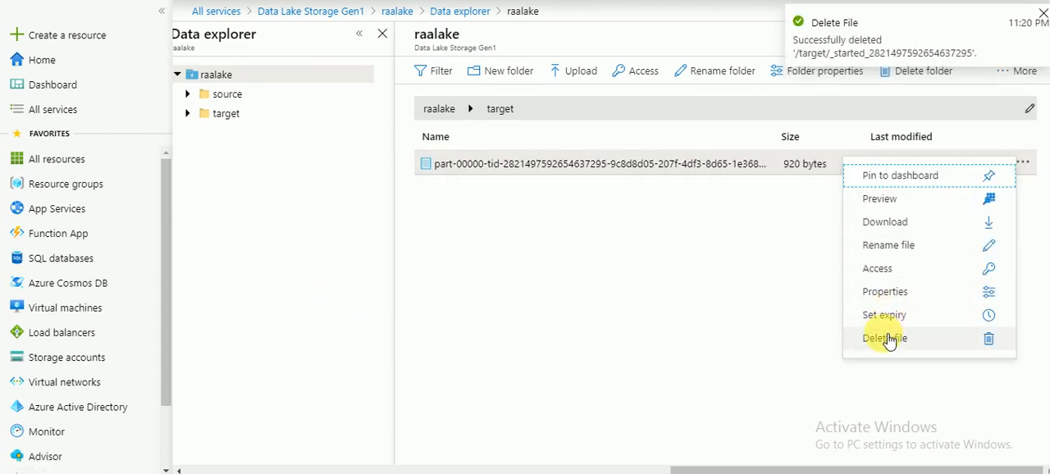
left_click(887, 338)
left_click(367, 300)
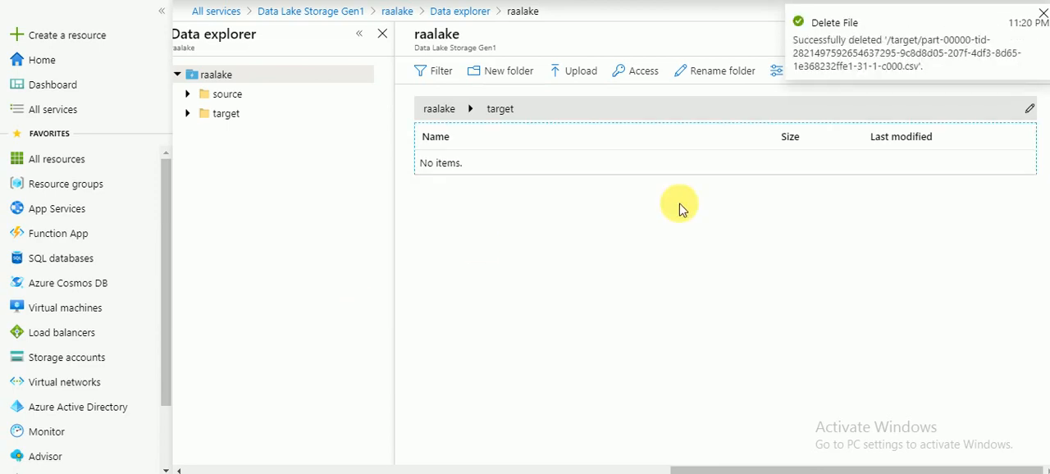
left_click(1041, 16)
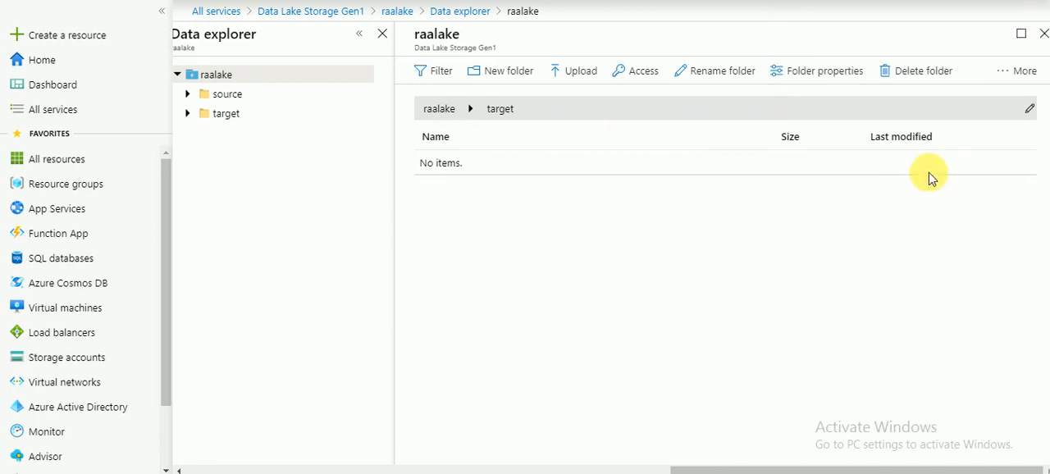
Refresh the target folder listing to check for new output files.
left_click(1017, 76)
left_click(961, 101)
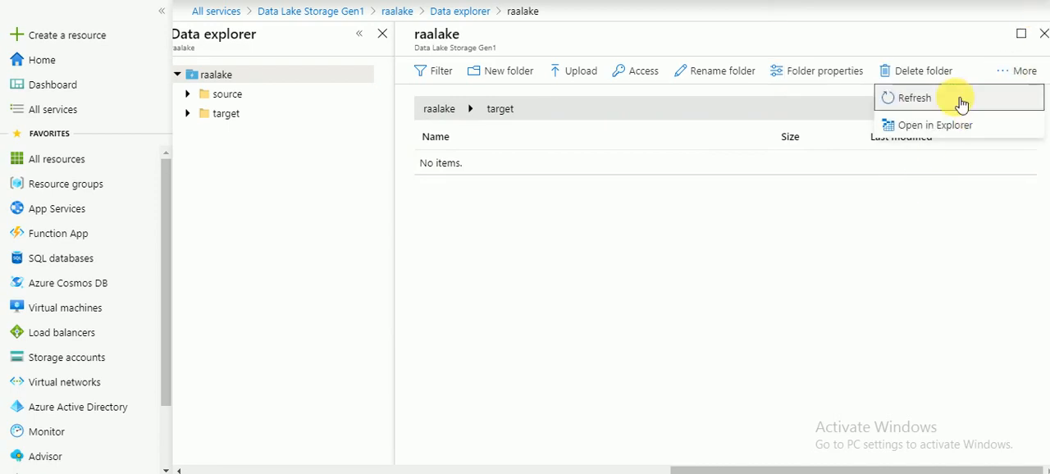
double_click(961, 101)
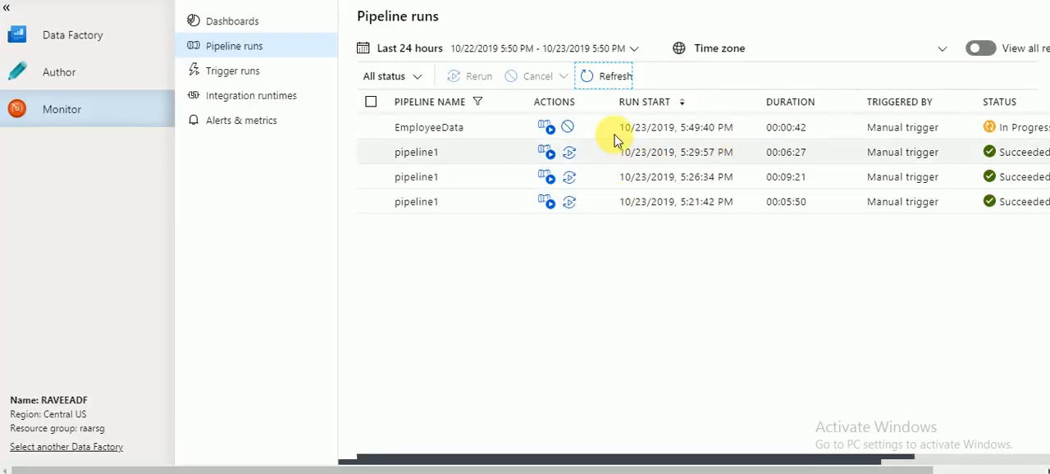
Return to Data Factory's pipeline runs and refresh the list repeatedly to check the EmployeeData run's status and duration.
left_click(605, 78)
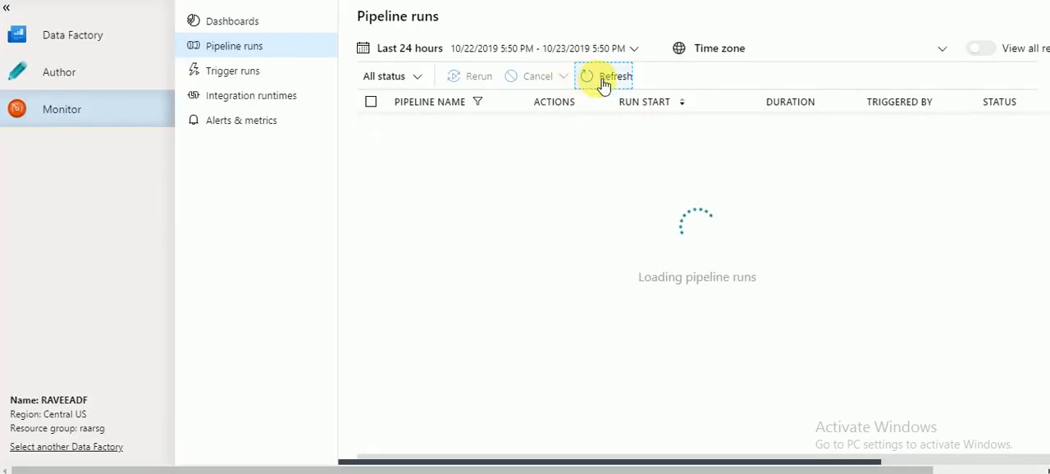
left_click(603, 82)
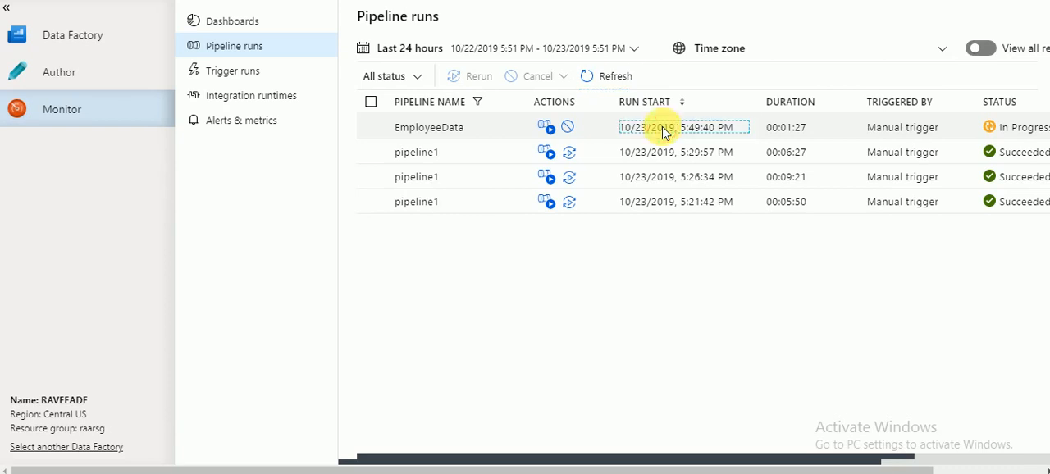
triple_click(664, 134)
left_click(596, 73)
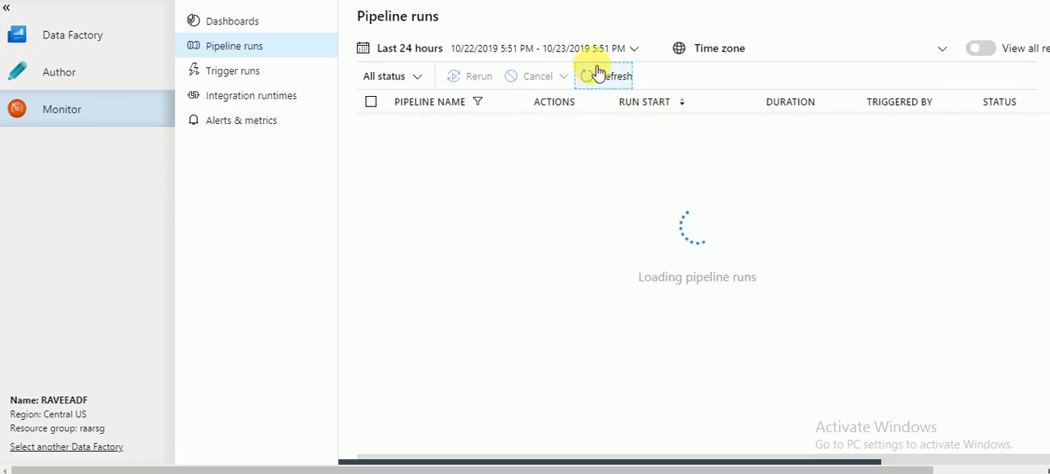
left_click(596, 74)
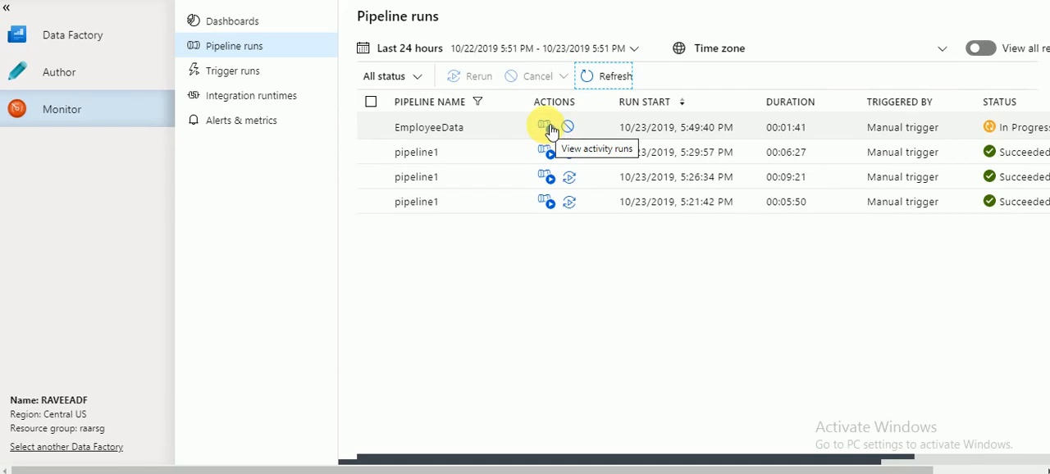
Open the EmployeeData activity runs, inspect the EmpDataFlow execution details and its sink1 transform, refresh them and close the view.
left_click(548, 128)
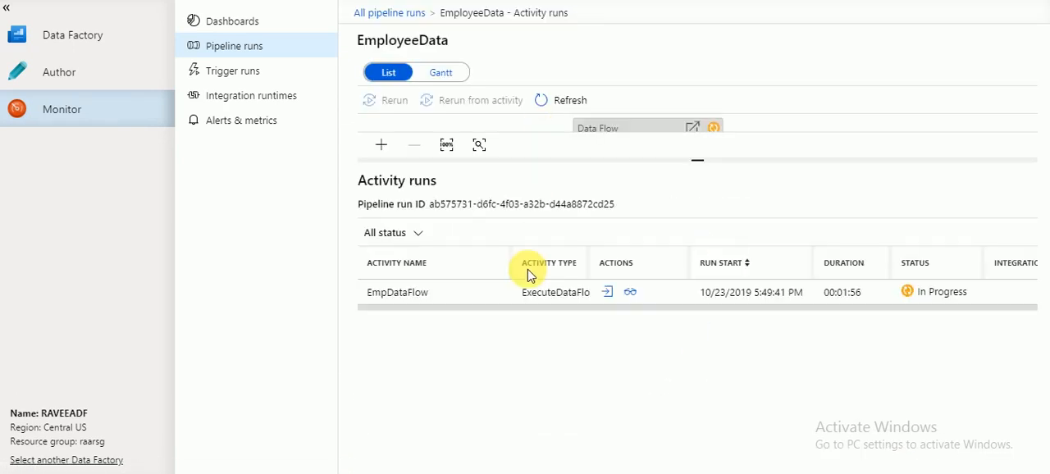
left_click(630, 293)
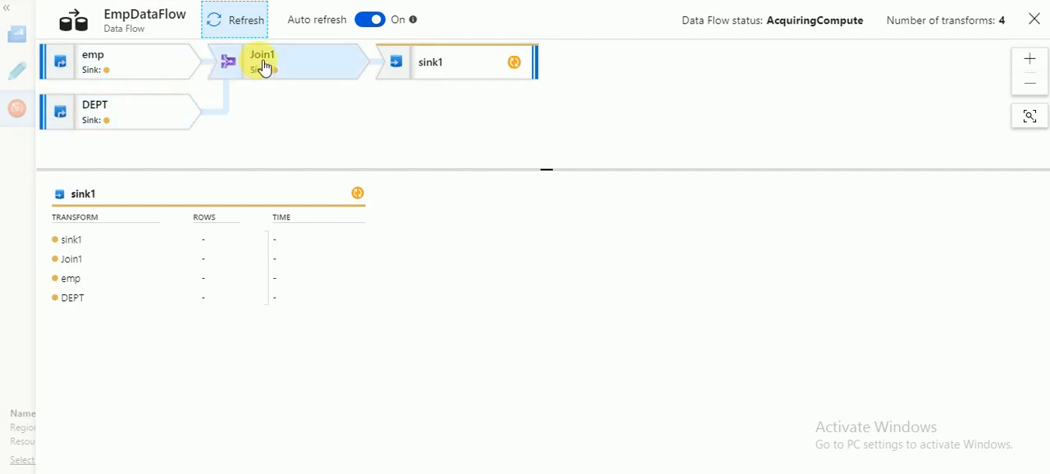
left_click(452, 58)
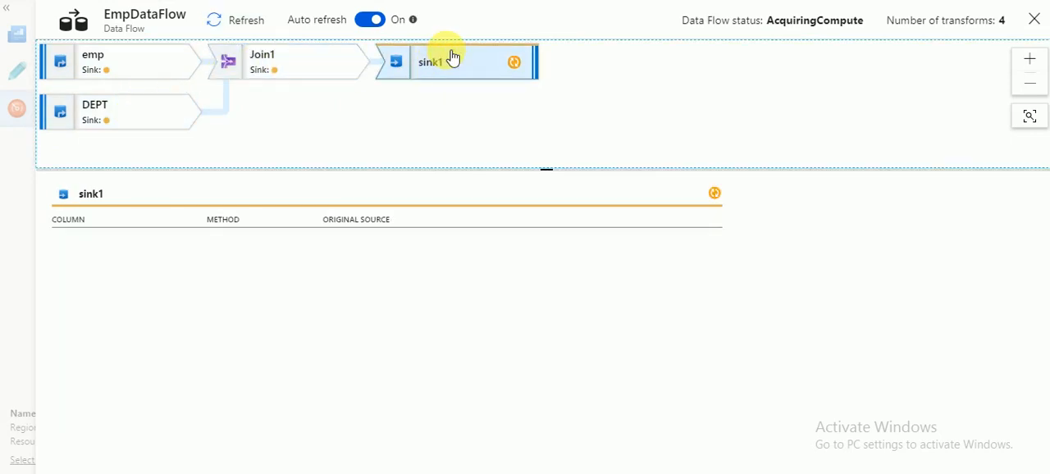
left_click(256, 23)
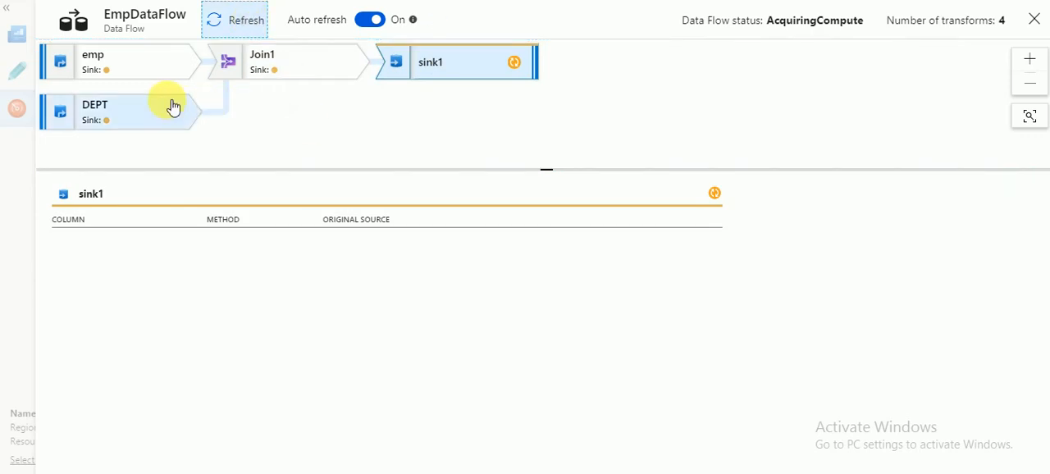
left_click(1033, 19)
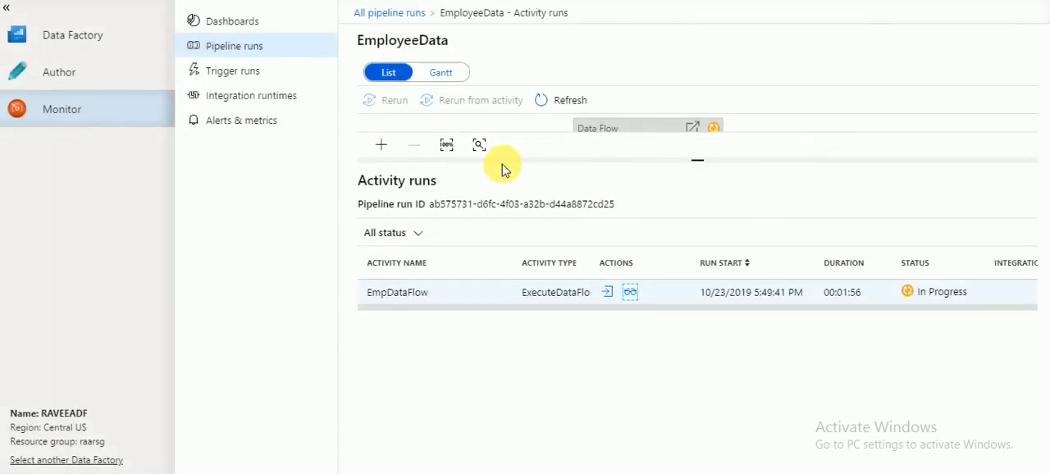
Refresh the activity runs and examine the EmpDataFlow activity's input JSON, including its dataset parameters, dataFlowETag and reference name.
left_click(246, 47)
left_click(564, 102)
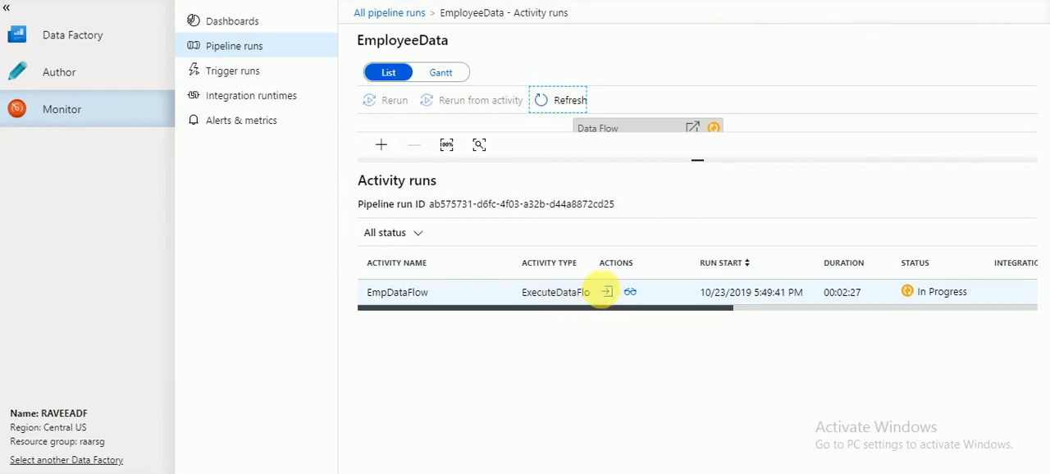
left_click(607, 292)
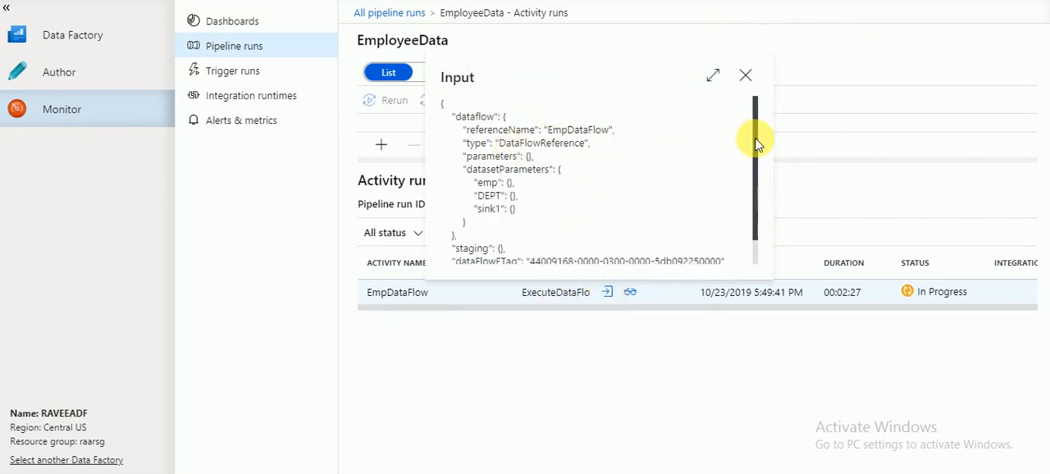
left_click_drag(752, 140, 752, 164)
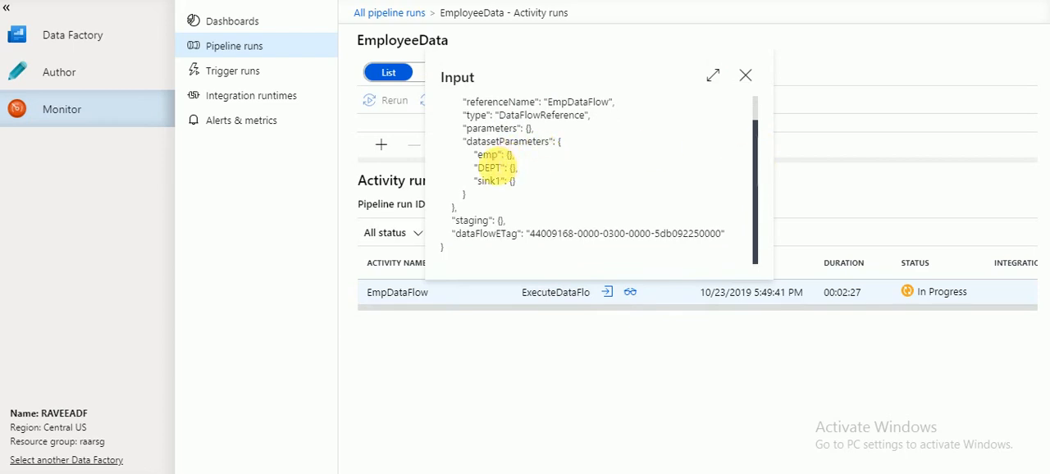
triple_click(499, 156)
triple_click(496, 142)
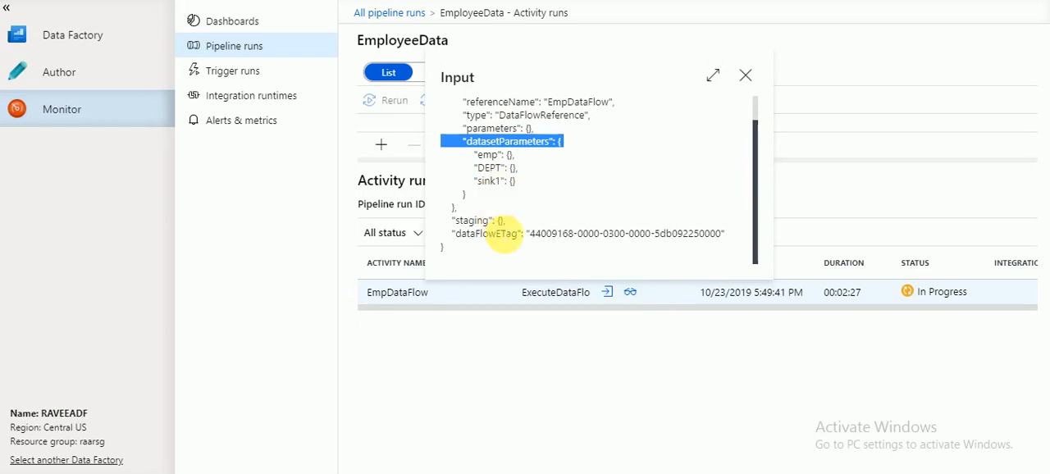
left_click(555, 236)
triple_click(554, 236)
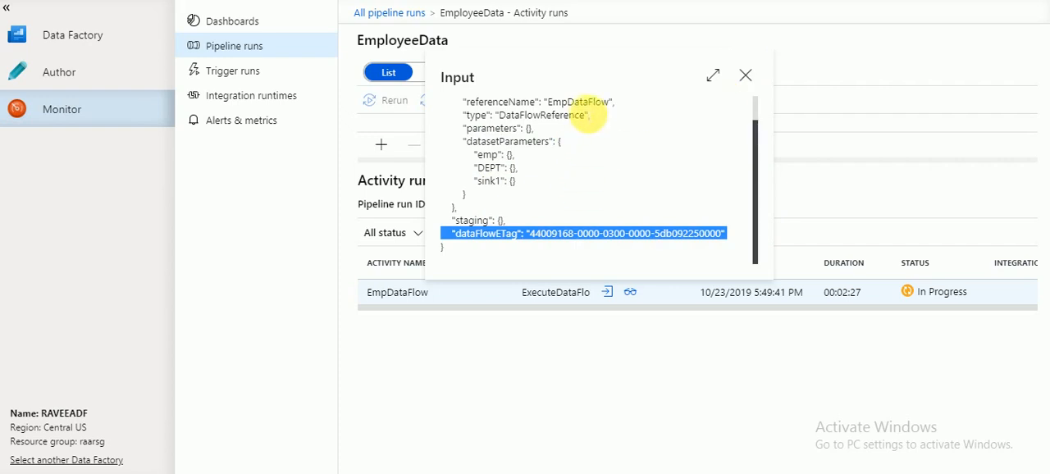
double_click(580, 102)
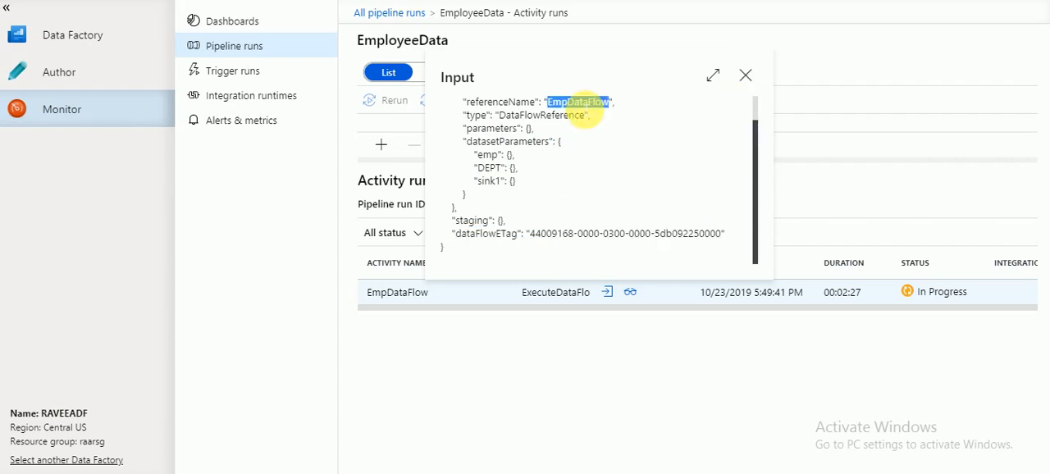
left_click(744, 76)
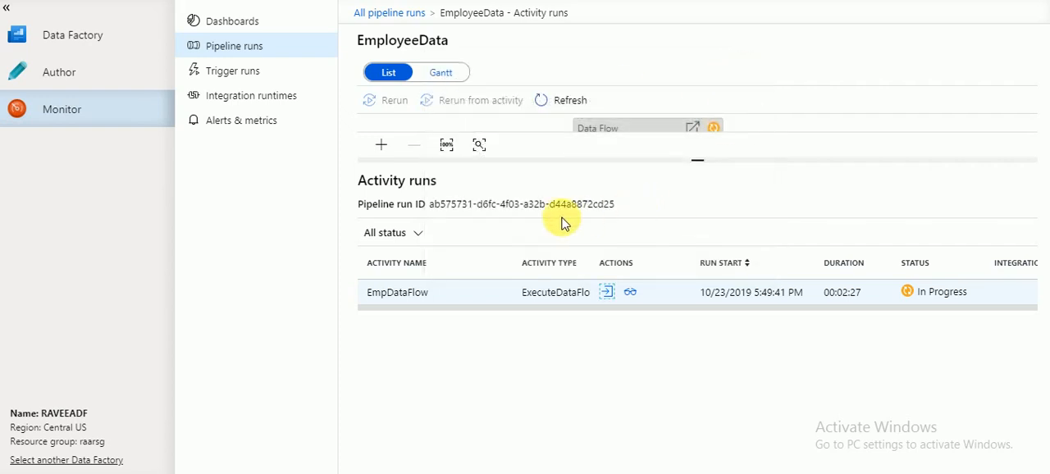
Refresh the EmployeeData activity runs, check the running pipeline's entry in the notifications and close them.
left_click(566, 100)
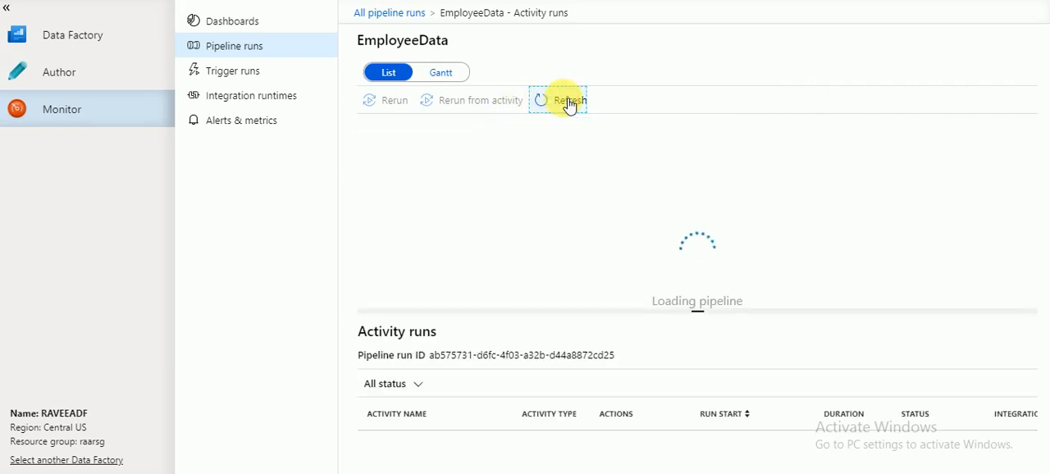
left_click(567, 101)
left_click(771, 3)
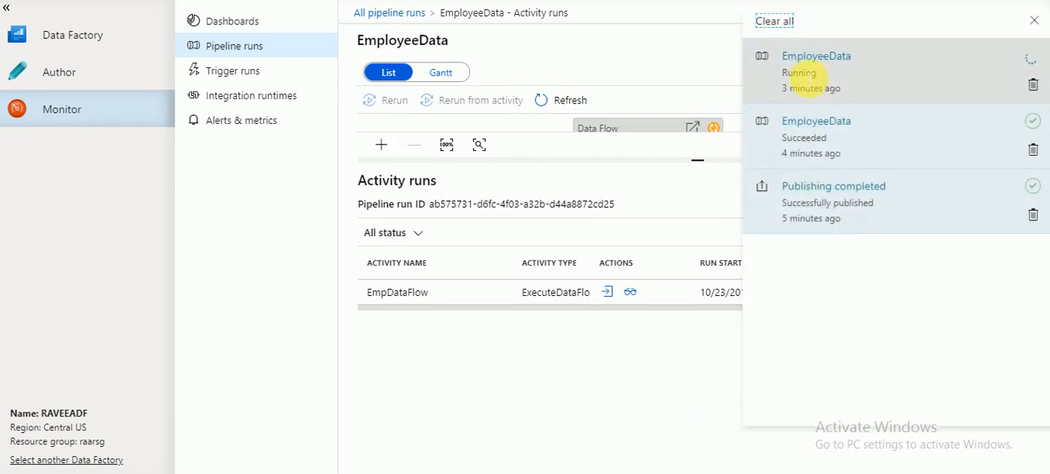
triple_click(814, 89)
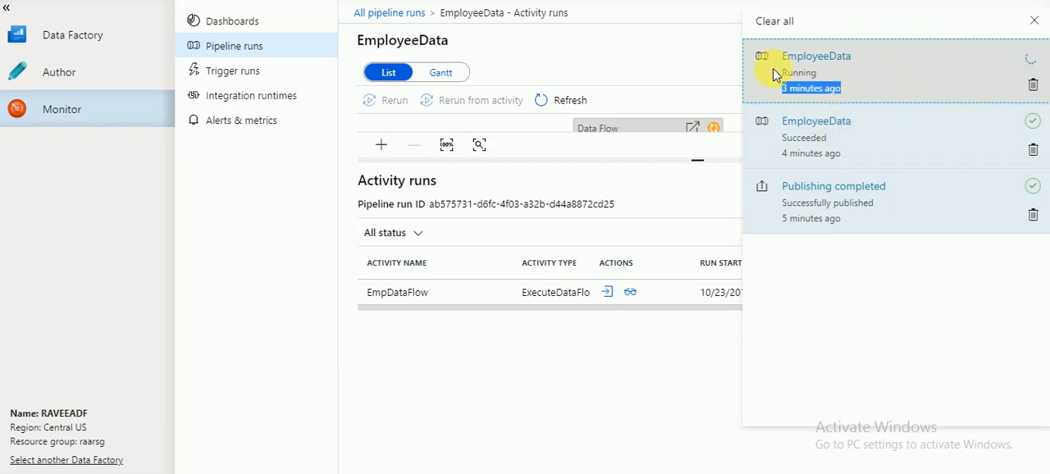
left_click(693, 62)
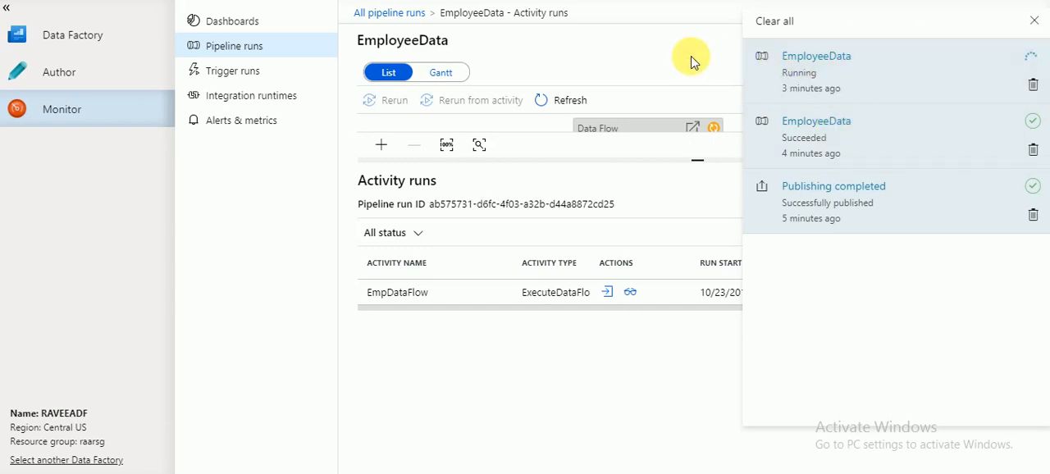
left_click(1034, 22)
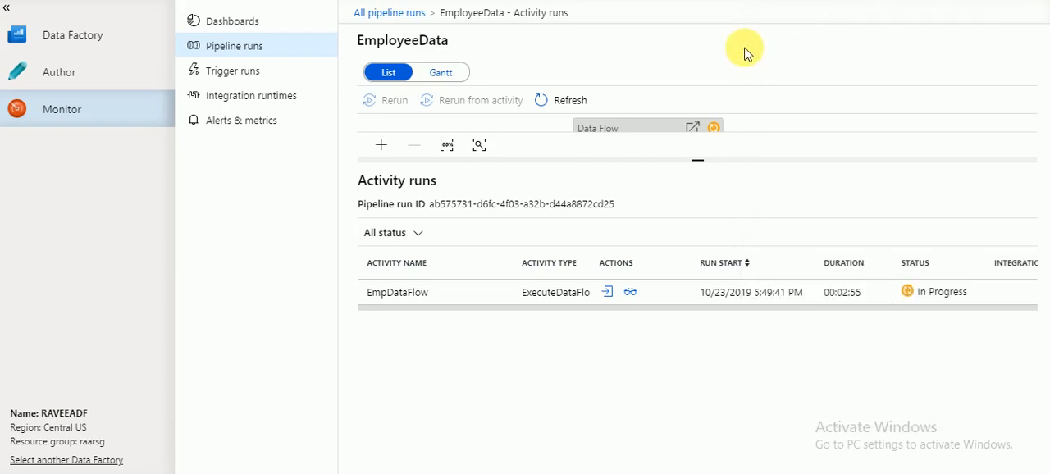
Refresh the activity runs, and refresh the target folder in the Azure portal's Data Lake explorer to check for output files.
left_click(564, 105)
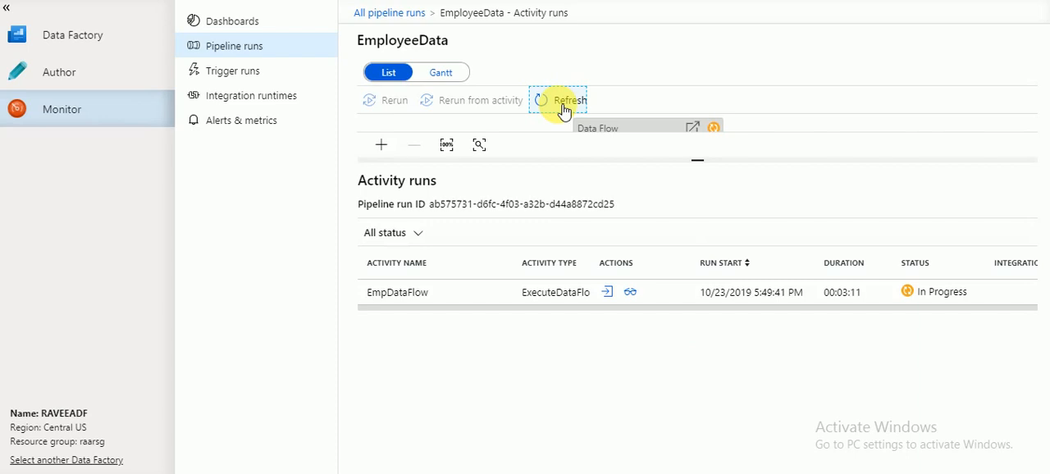
left_click(563, 106)
left_click(563, 107)
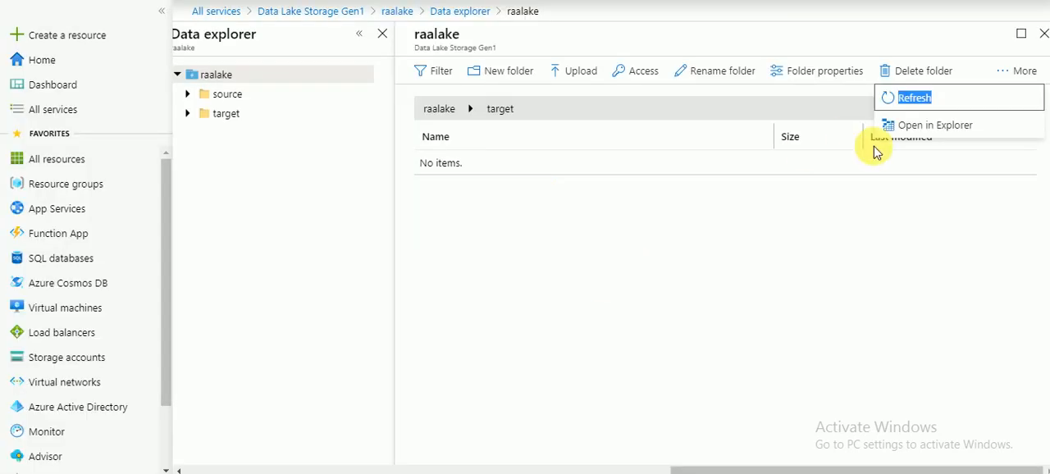
left_click(934, 102)
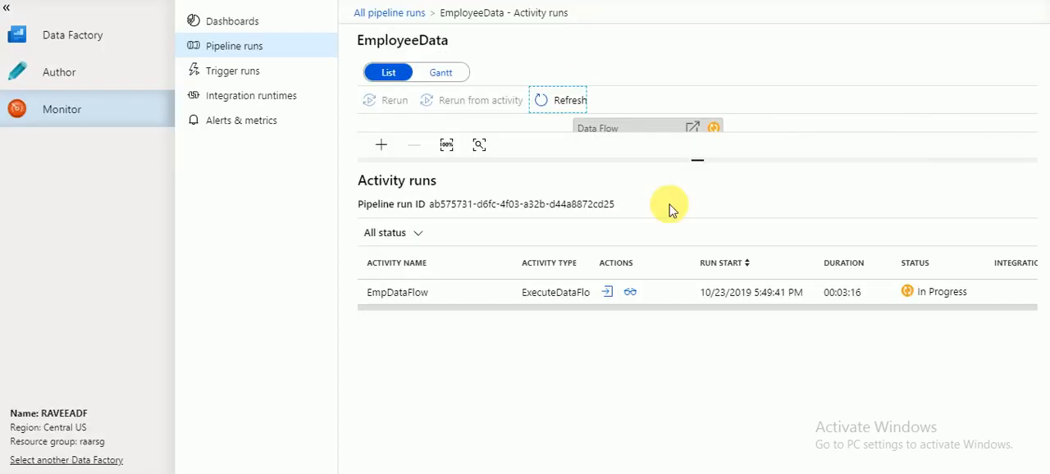
Back in Data Factory, refresh the activity runs and review EmpDataFlow's execution details and data flow status.
left_click(554, 110)
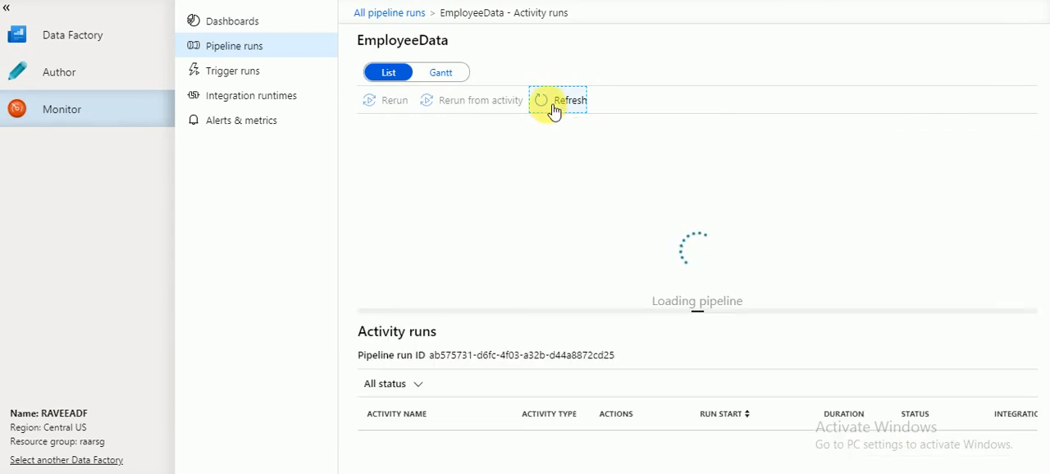
left_click(555, 110)
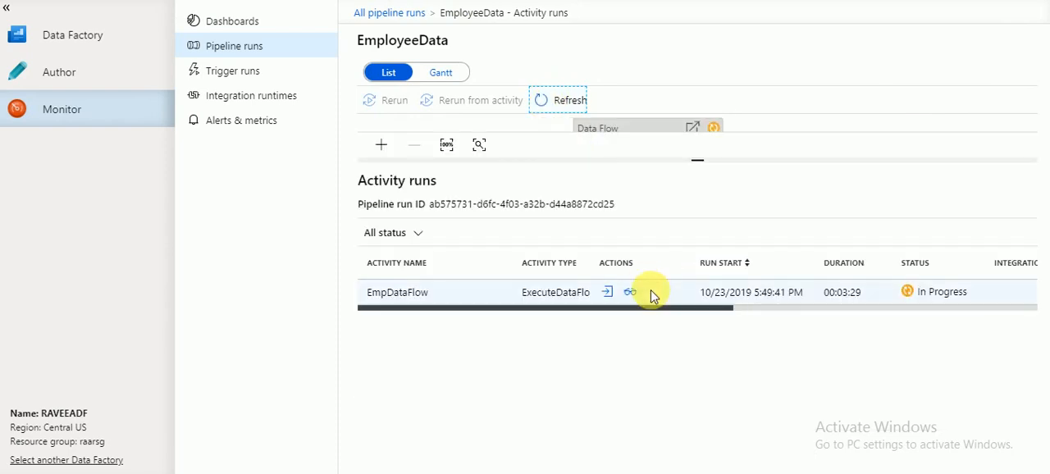
left_click(630, 293)
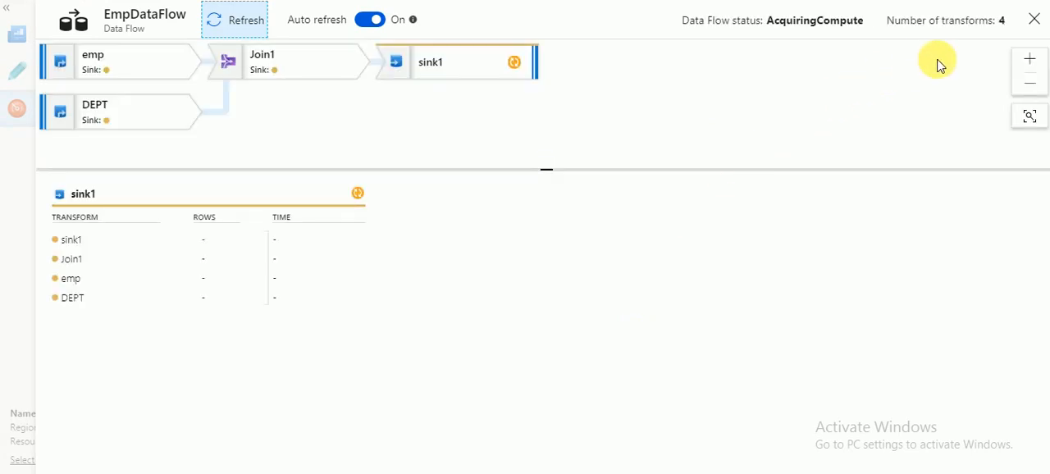
left_click(942, 21)
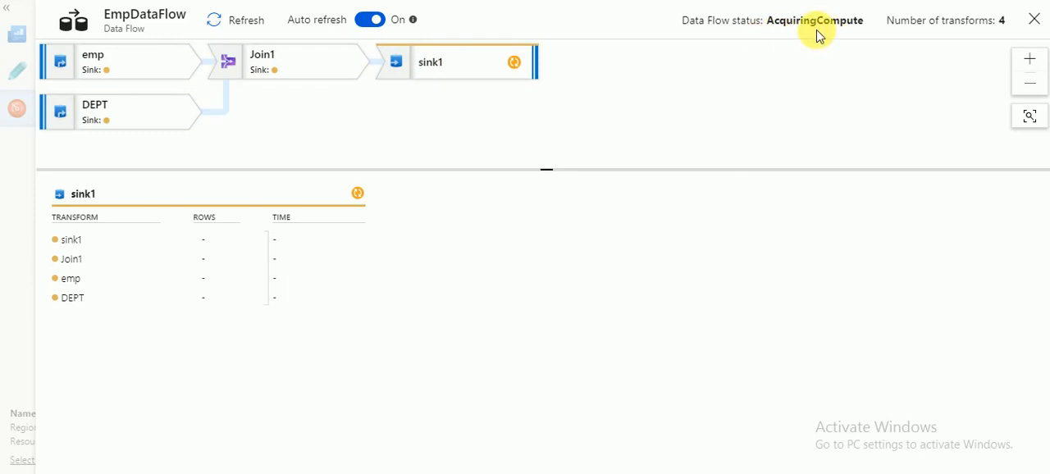
left_click(1034, 23)
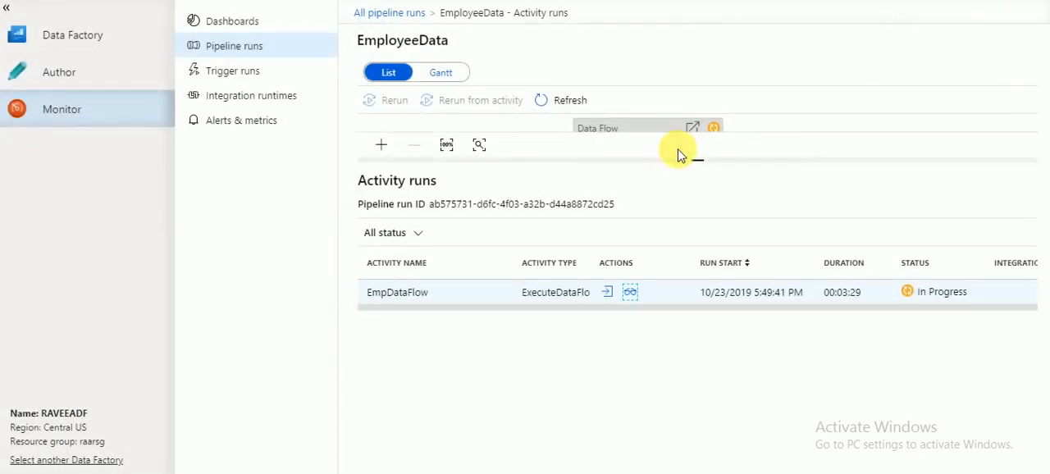
Enlarge the pipeline diagram area to show the EmpDataFlow activity, and refresh the activity runs repeatedly to check its status.
left_click(562, 108)
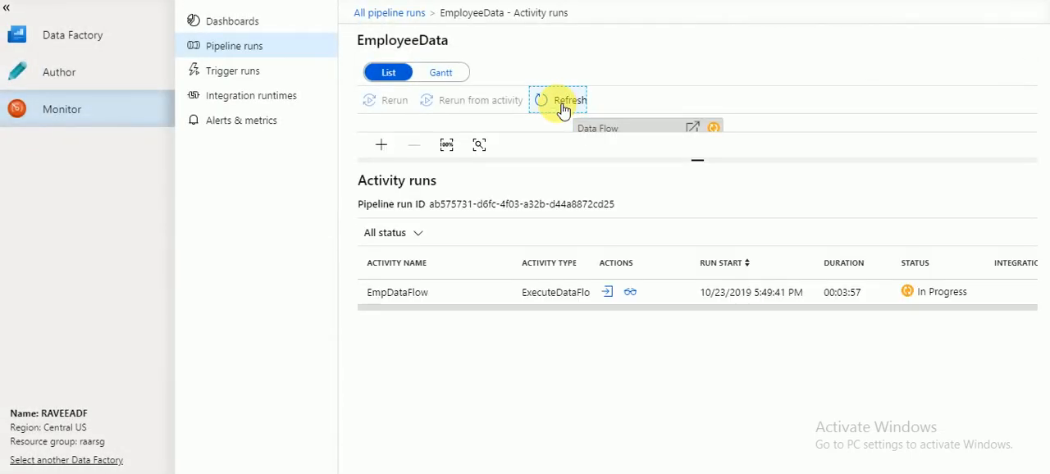
left_click(563, 109)
left_click_drag(698, 169, 697, 246)
left_click(662, 159)
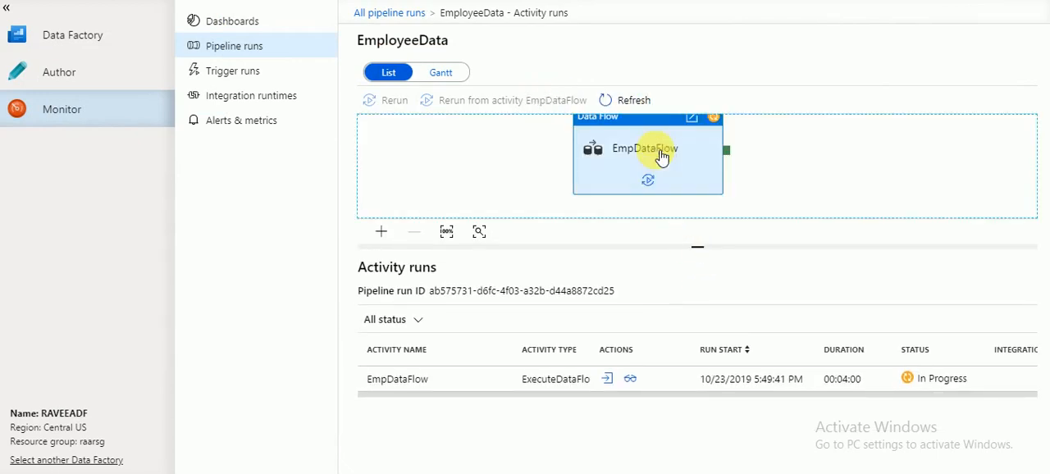
left_click(628, 102)
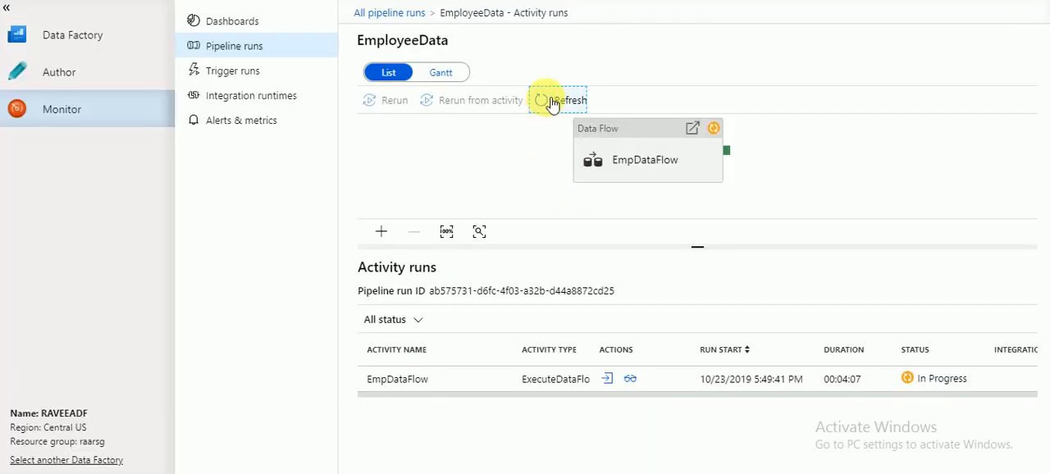
left_click(551, 103)
left_click(552, 102)
left_click(551, 103)
left_click(552, 103)
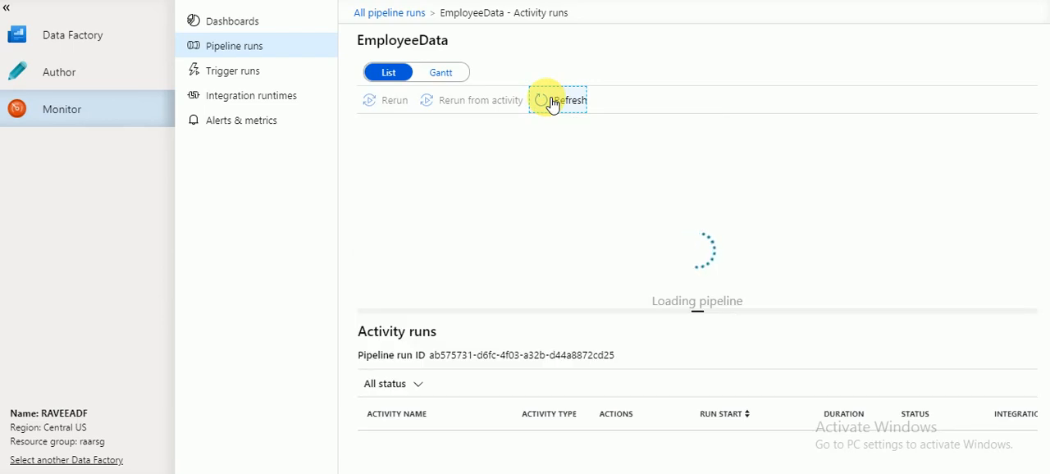
Return to the list of all pipeline runs and compare the durations of the EmployeeData and pipeline1 runs.
left_click(97, 73)
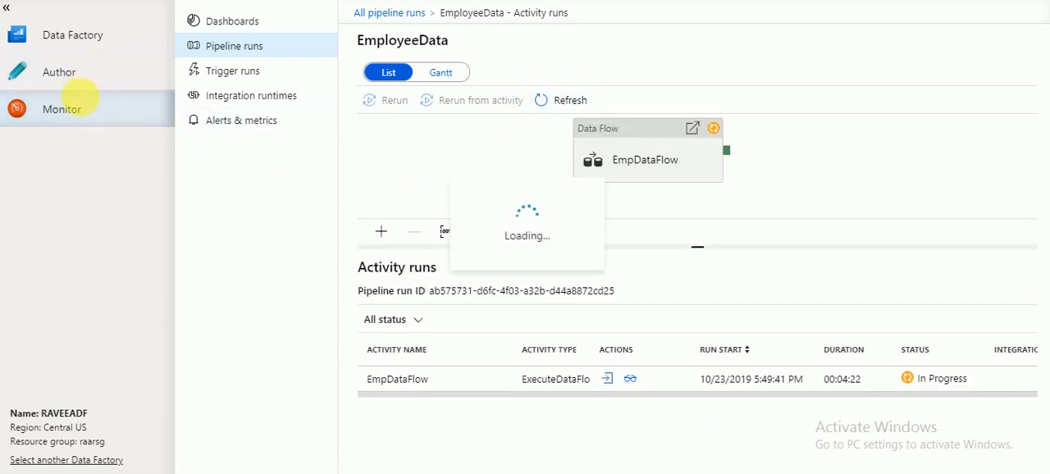
left_click(75, 113)
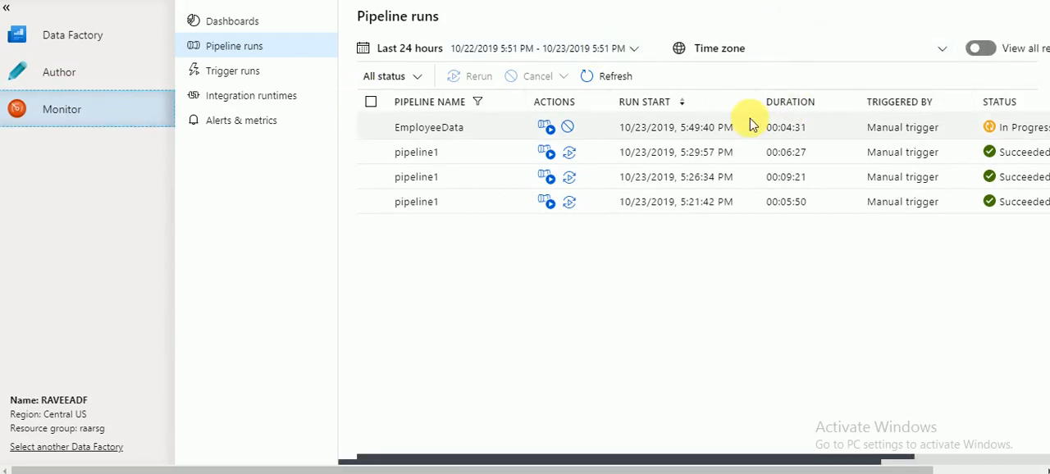
double_click(726, 128)
triple_click(726, 131)
left_click(786, 129)
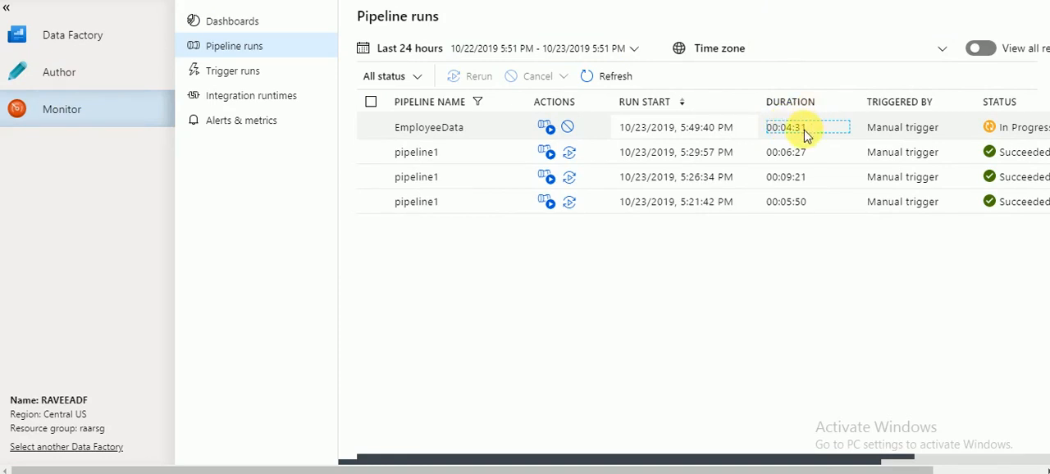
triple_click(804, 130)
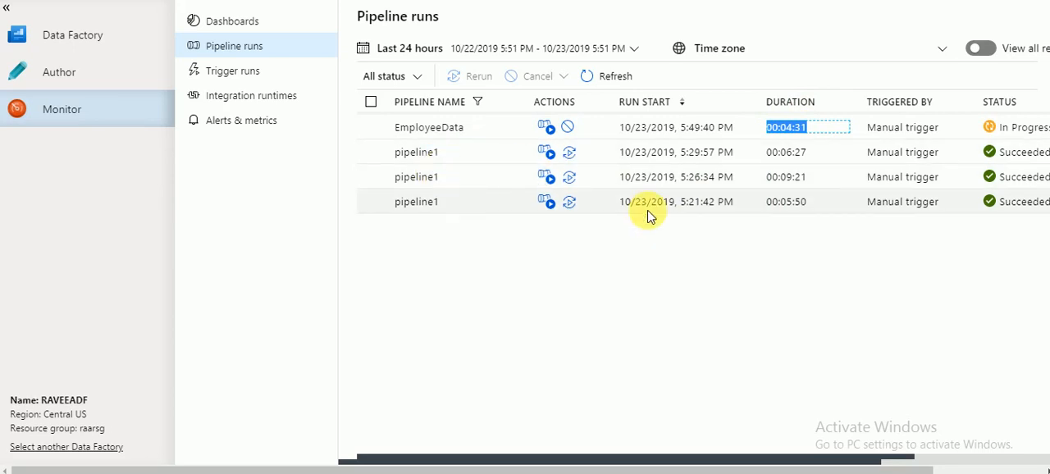
double_click(793, 178)
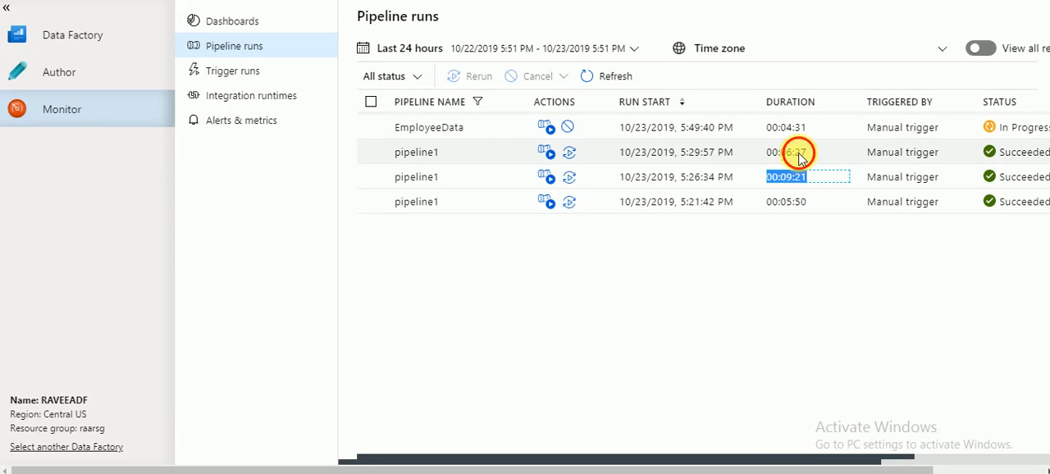
double_click(800, 156)
Refresh the pipeline runs list repeatedly to check the EmployeeData run's status.
left_click(619, 78)
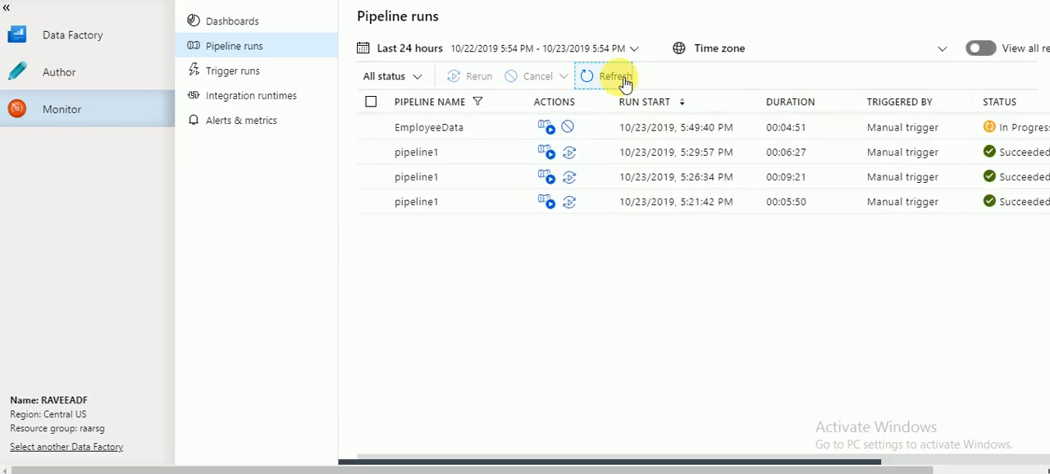
left_click(622, 79)
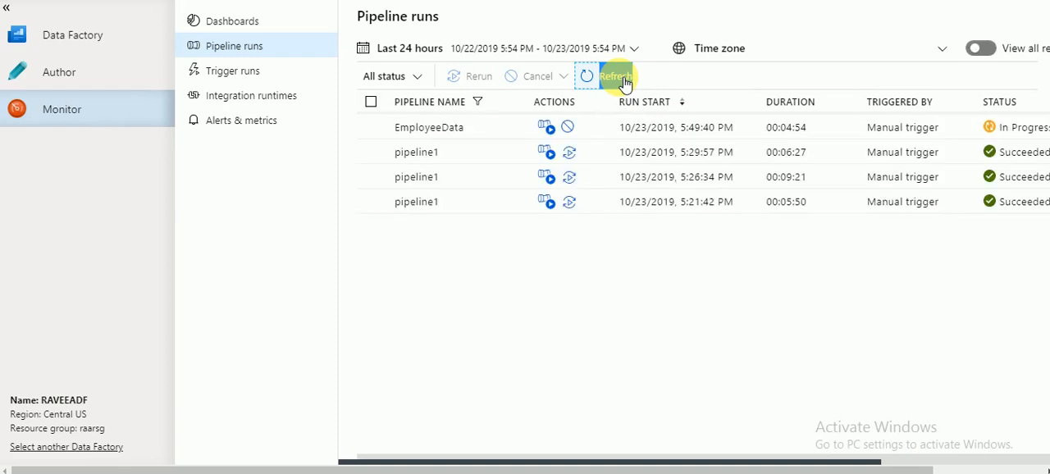
left_click(623, 79)
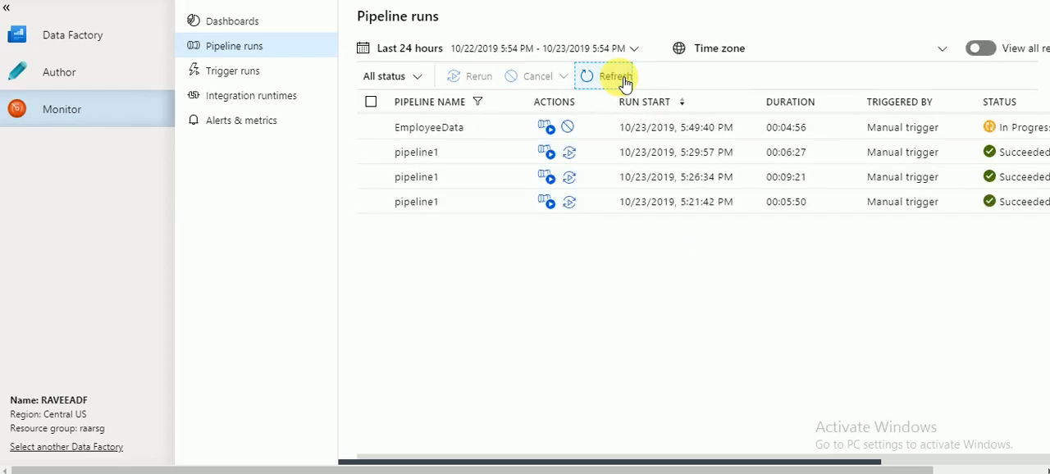
left_click(623, 79)
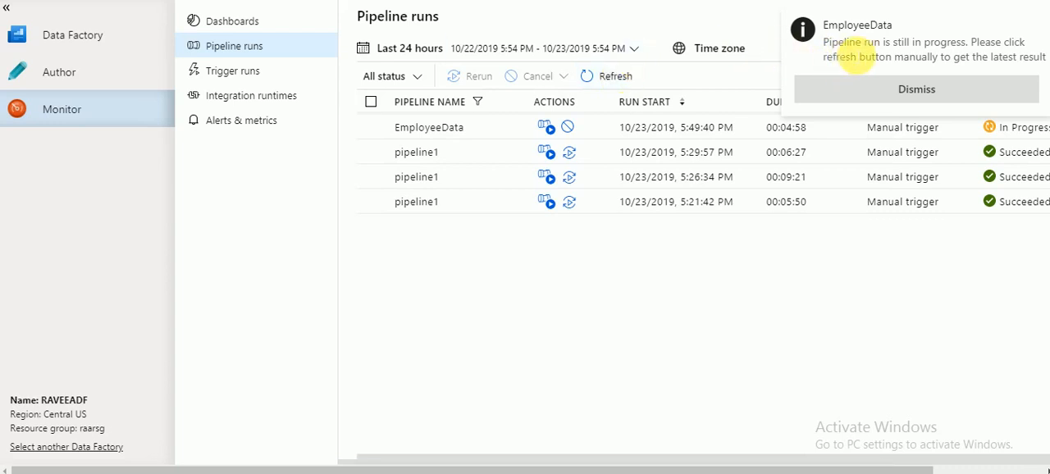
double_click(863, 46)
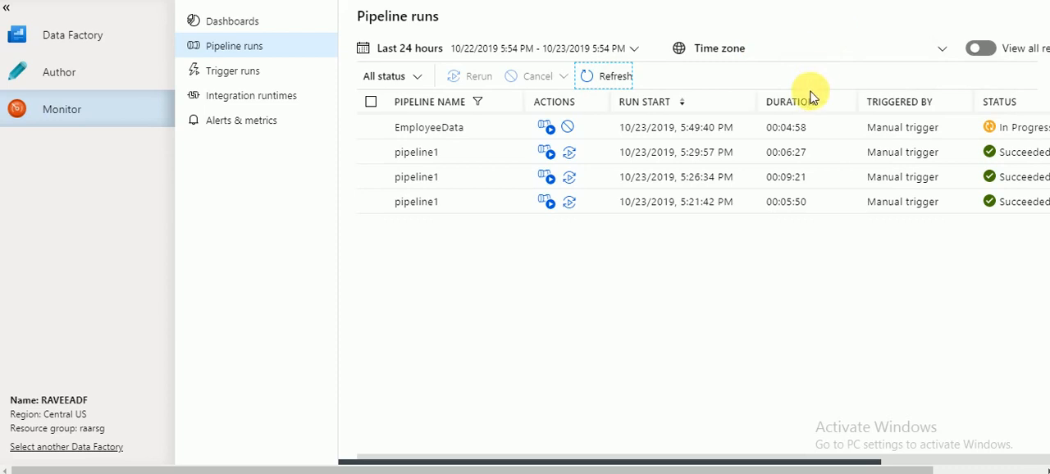
left_click(619, 75)
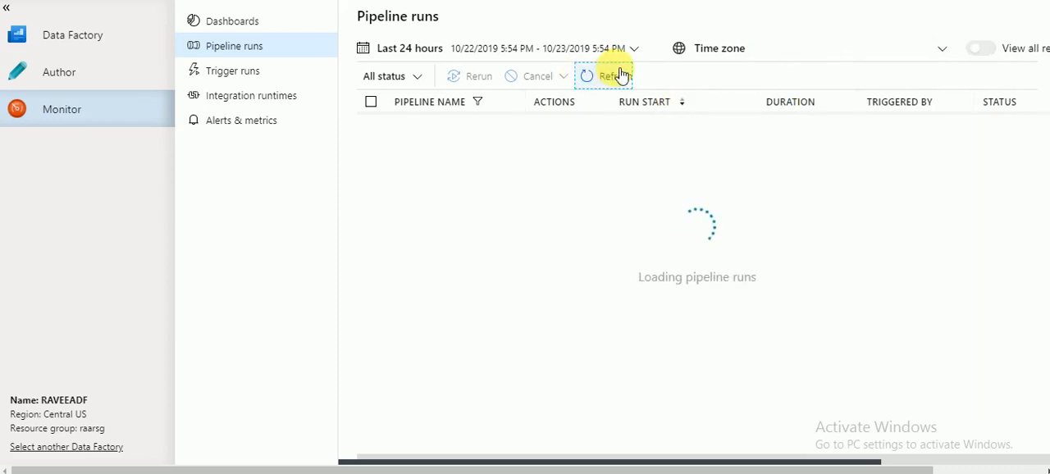
left_click(621, 75)
left_click(621, 75)
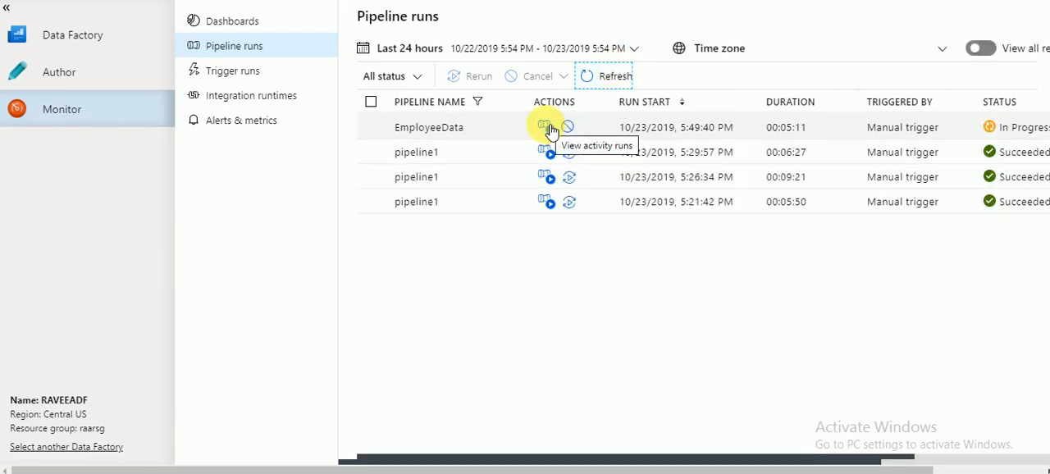
Open EmployeeData's activity runs, refresh them, and review sink1's processing in the EmpDataFlow execution details.
left_click(547, 128)
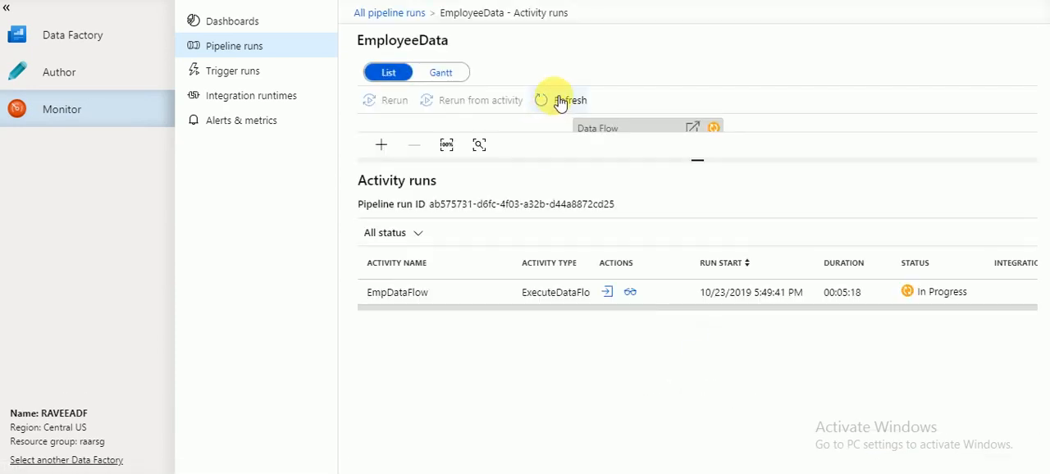
left_click(560, 103)
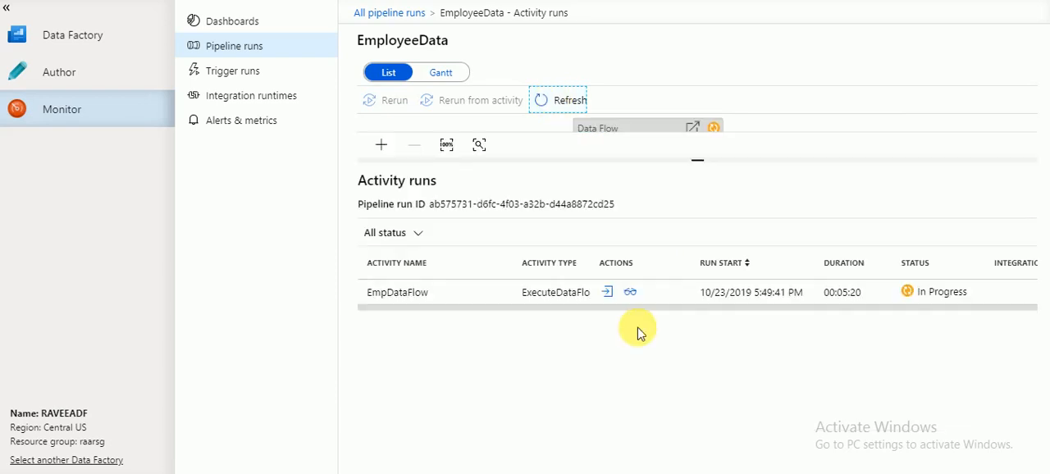
left_click(630, 292)
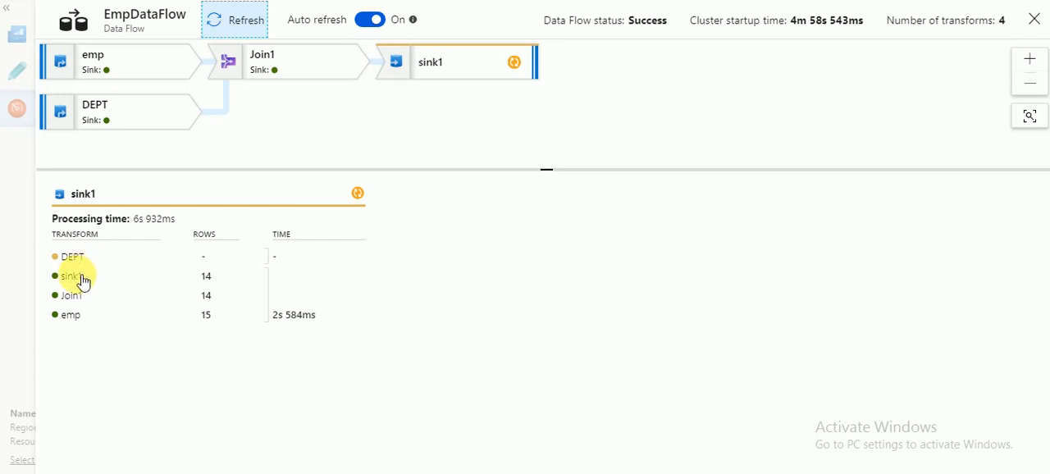
left_click(78, 279)
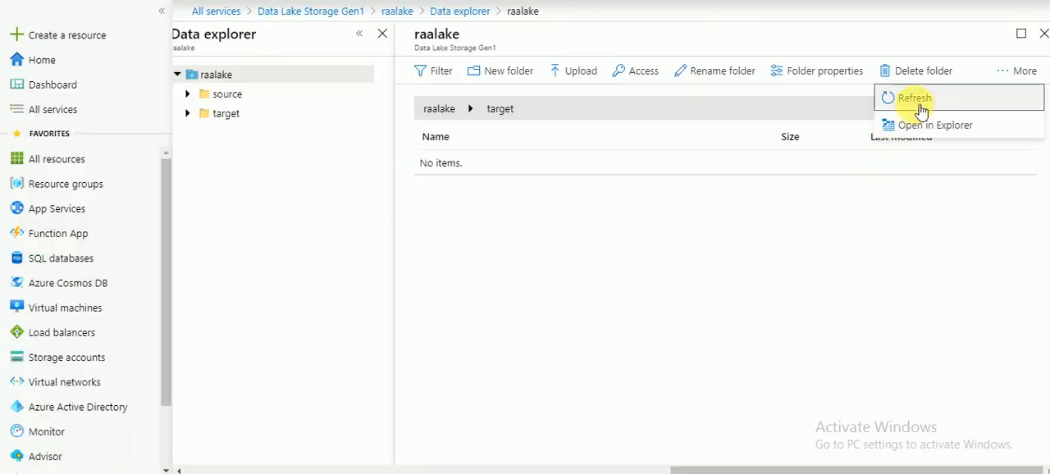
In the Azure portal, refresh the Data Lake target folder and preview its part-00000 CSV file and _committed file.
left_click(936, 103)
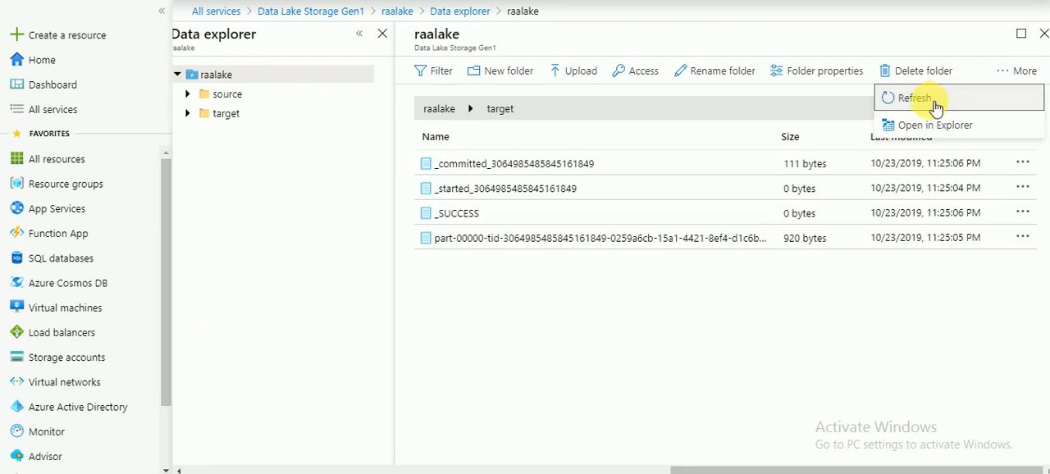
left_click(732, 243)
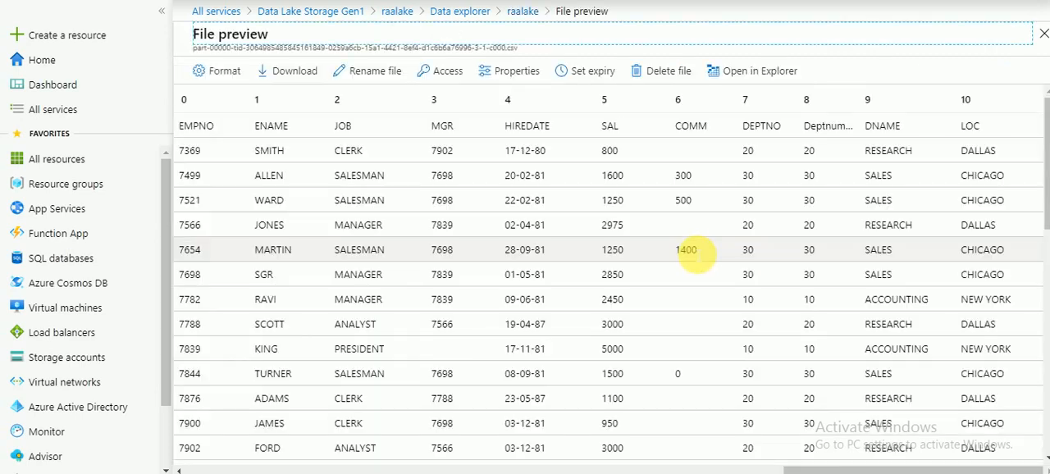
double_click(271, 125)
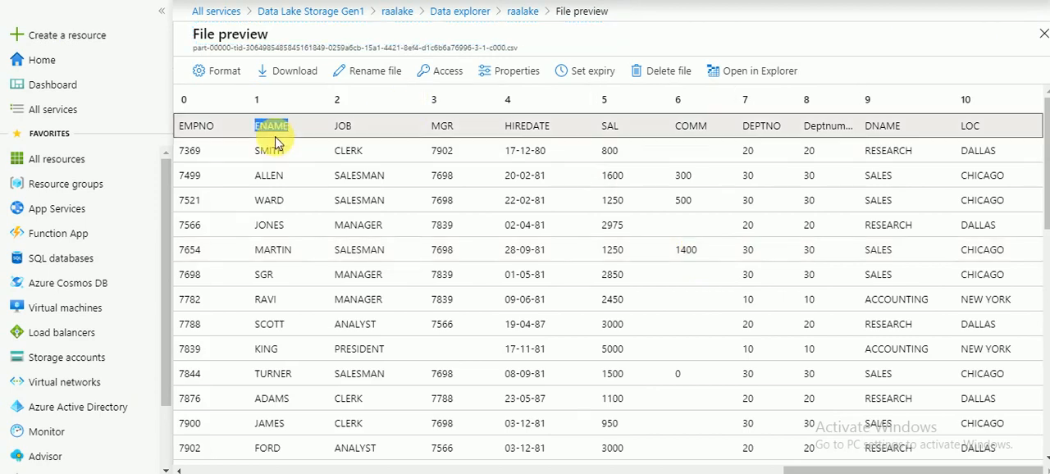
left_click(1042, 35)
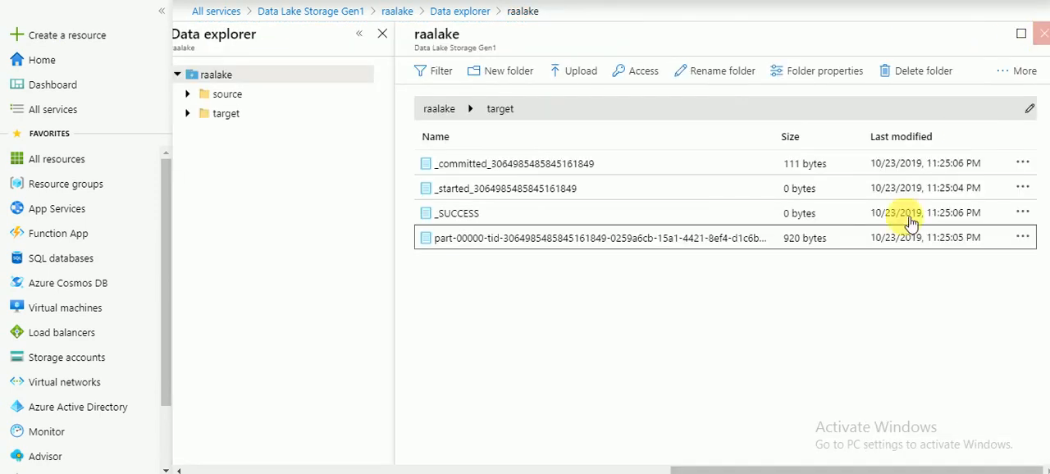
left_click(585, 167)
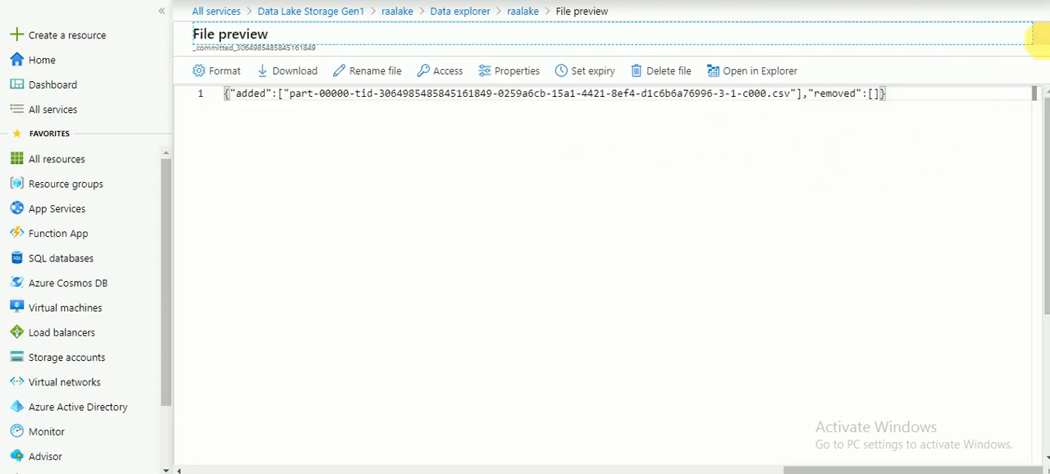
left_click(1042, 36)
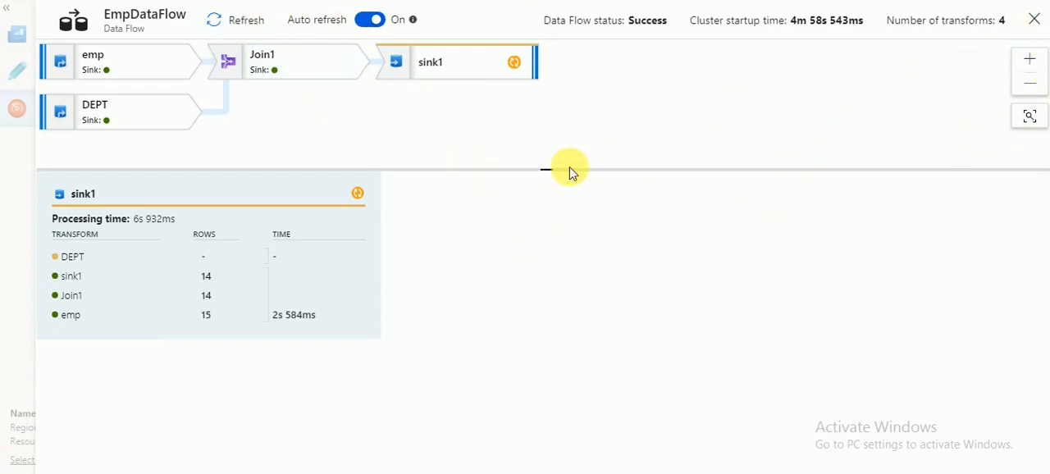
Back in Data Factory, refresh the EmpDataFlow details and the activity runs, and review the status in the all pipeline runs list.
left_click(246, 21)
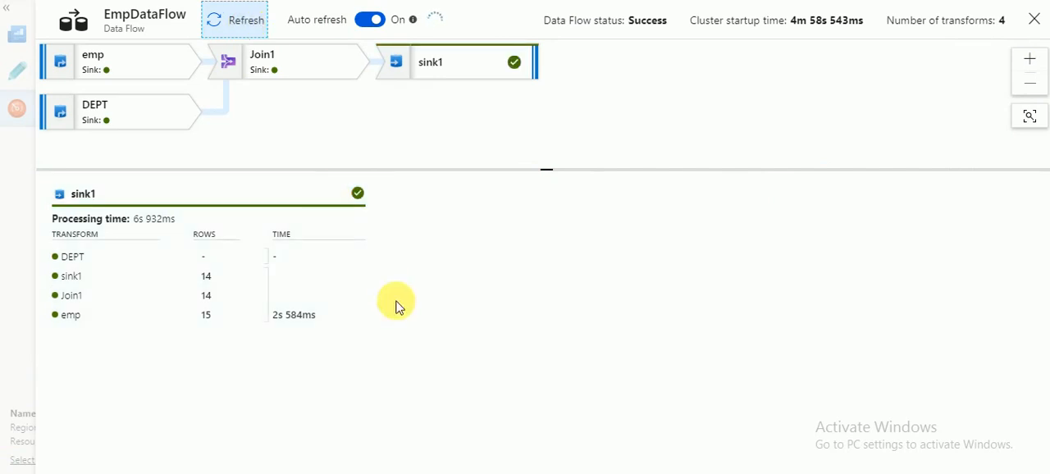
left_click(1033, 17)
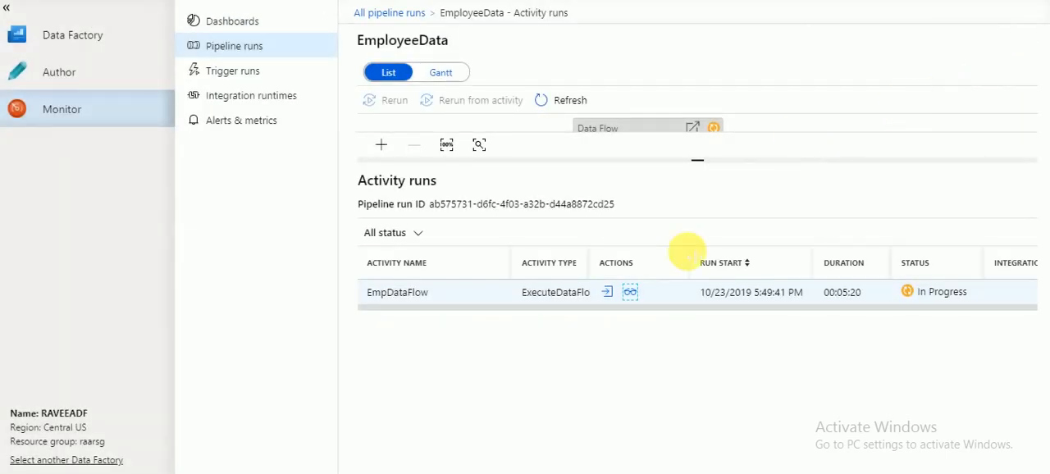
left_click(571, 101)
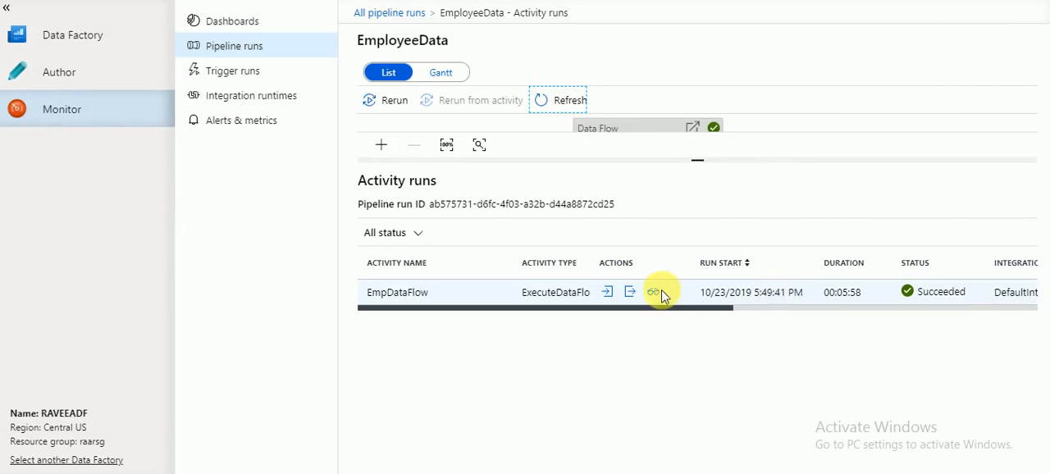
left_click(387, 13)
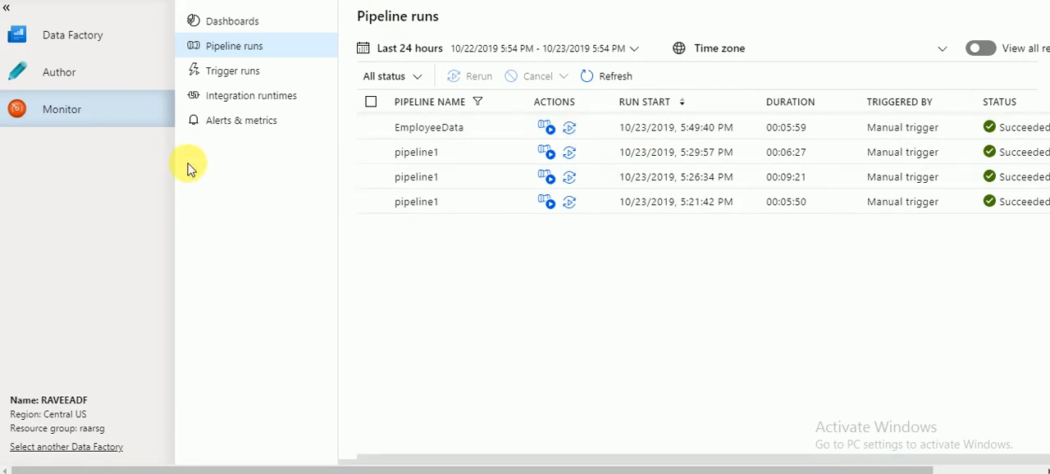
Open EmpDataFlow for authoring and set sink1's file name option to Output to single file, named employeefile.csv.
left_click(91, 78)
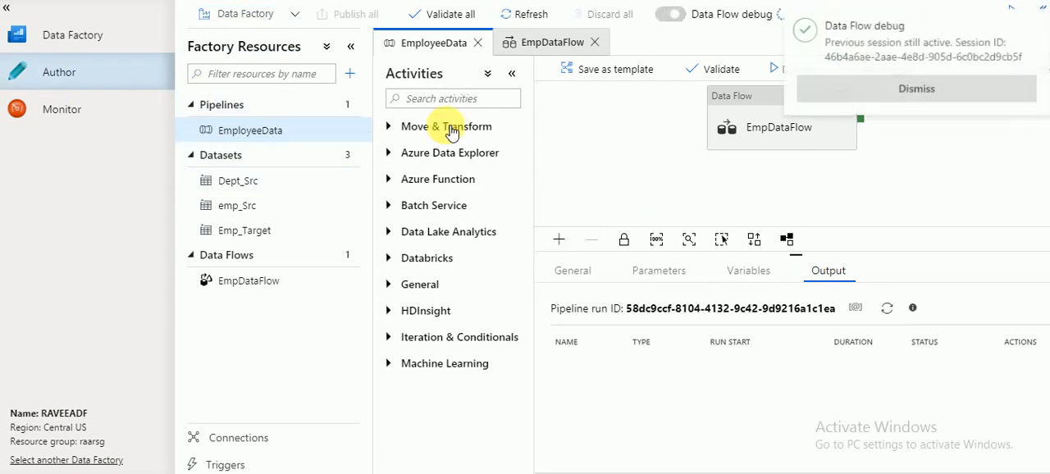
left_click(934, 90)
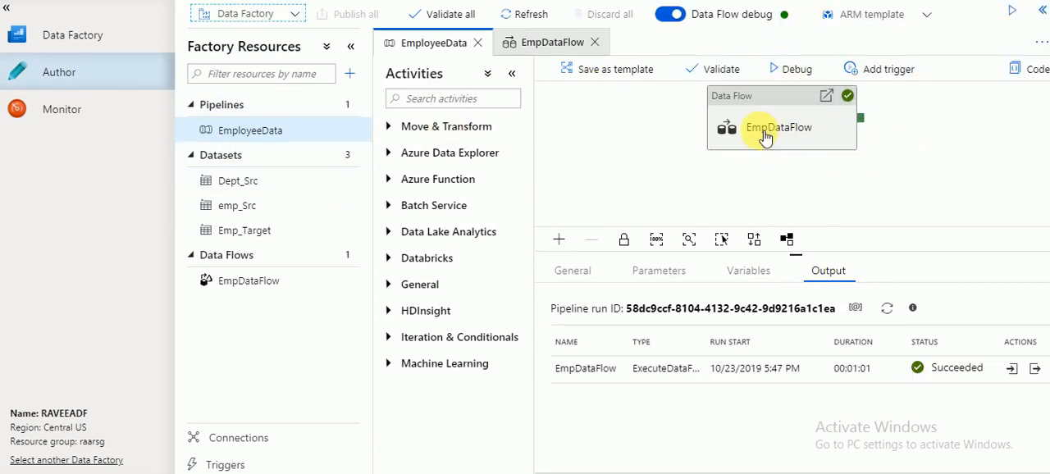
left_click(564, 48)
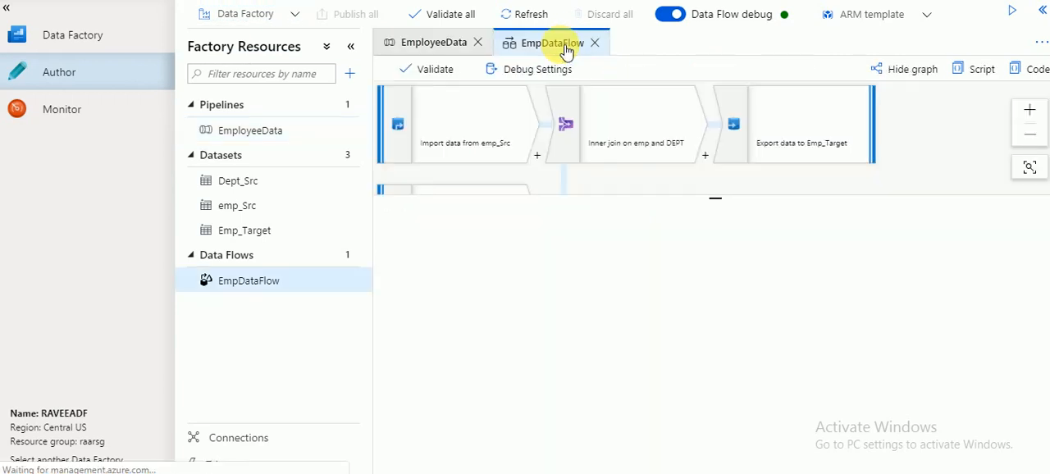
left_click(822, 144)
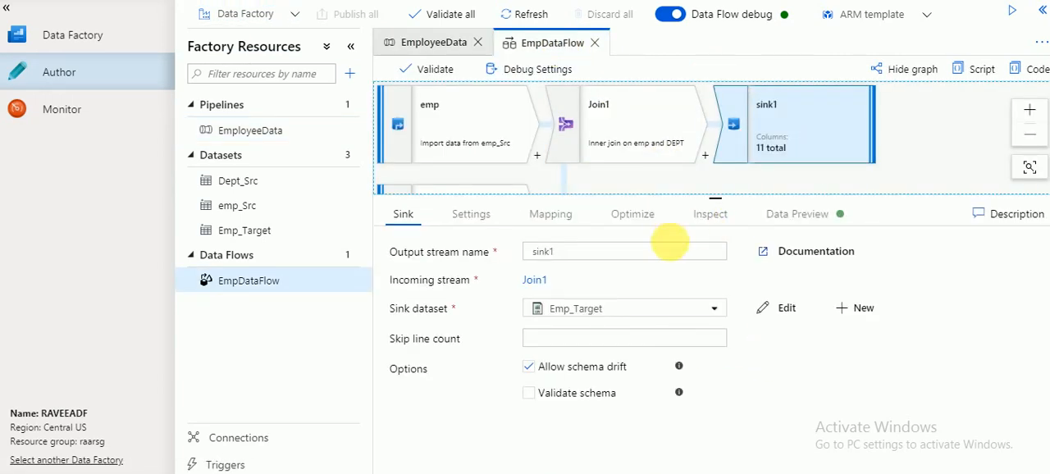
left_click(489, 218)
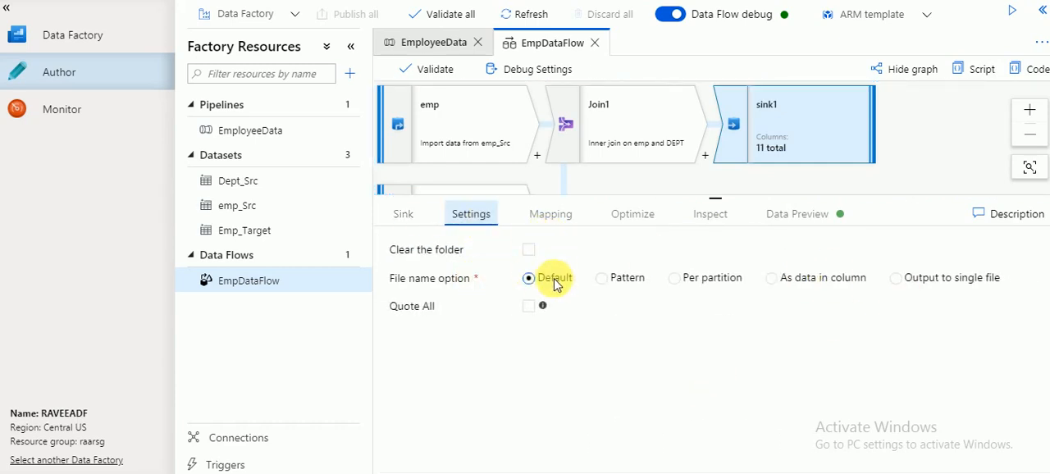
left_click(941, 281)
left_click(658, 316)
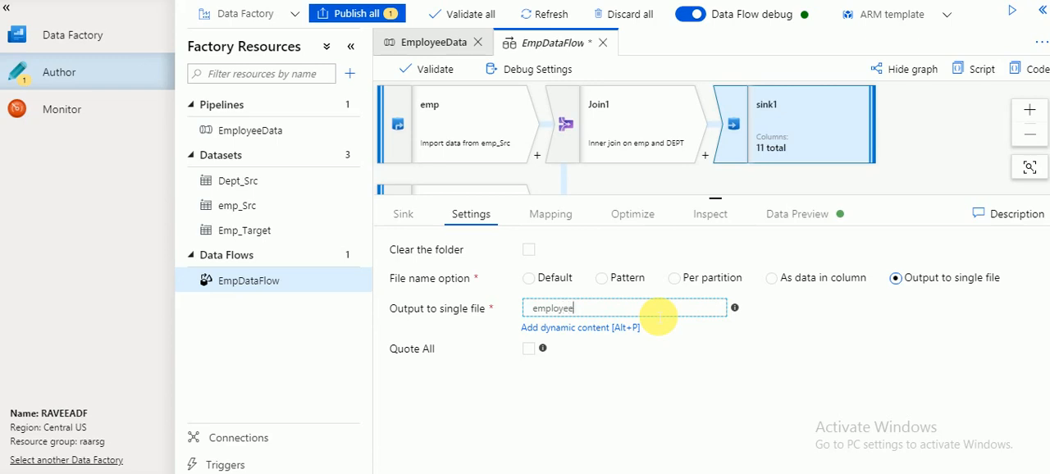
type("employeefile.csv")
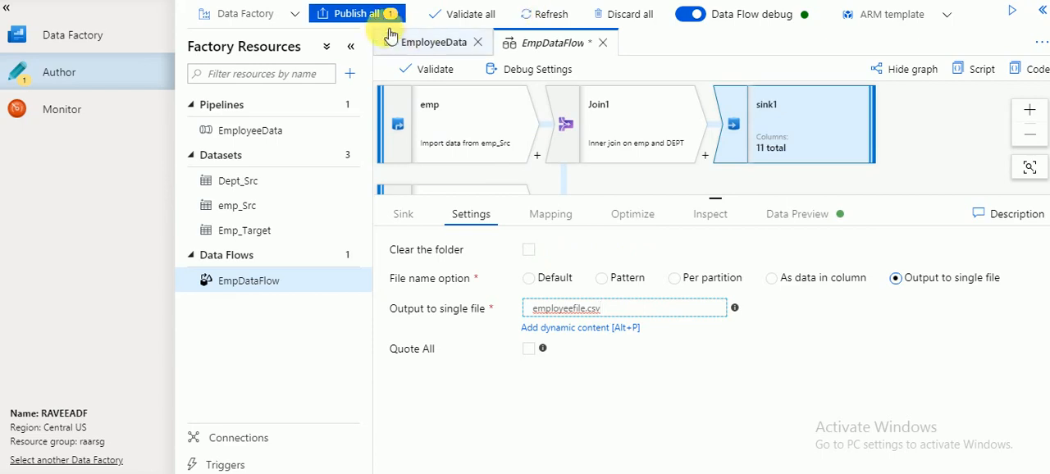
Publish the sink change and open the EmployeeData pipeline.
left_click(356, 13)
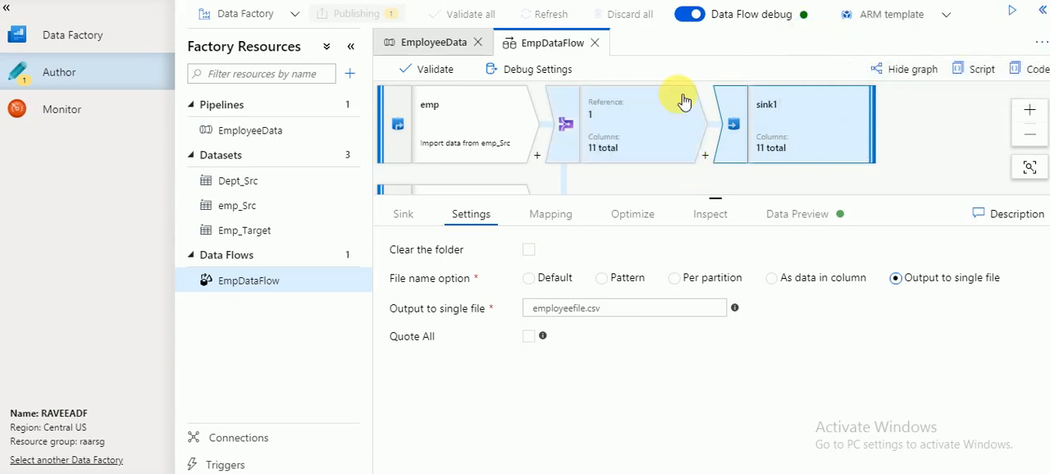
left_click(437, 49)
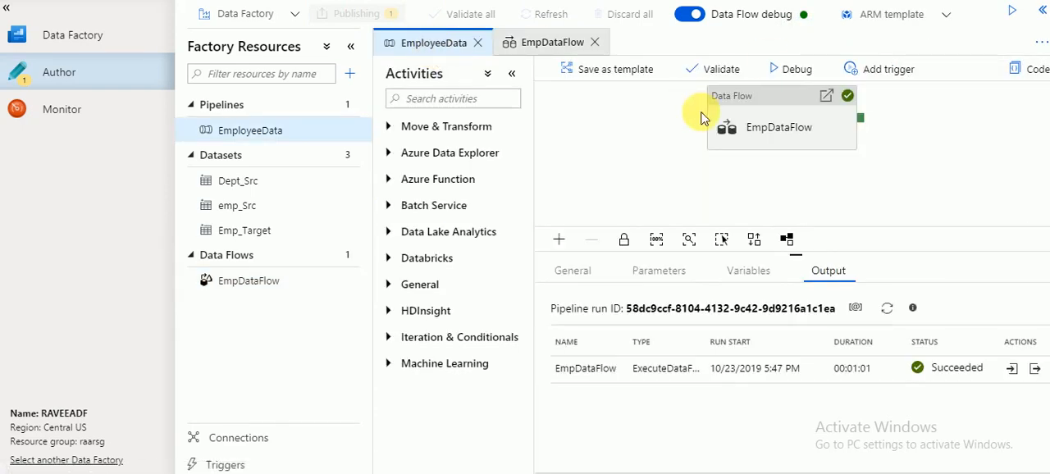
Start a debug run of the EmployeeData pipeline and check its progress in the notifications.
left_click(785, 70)
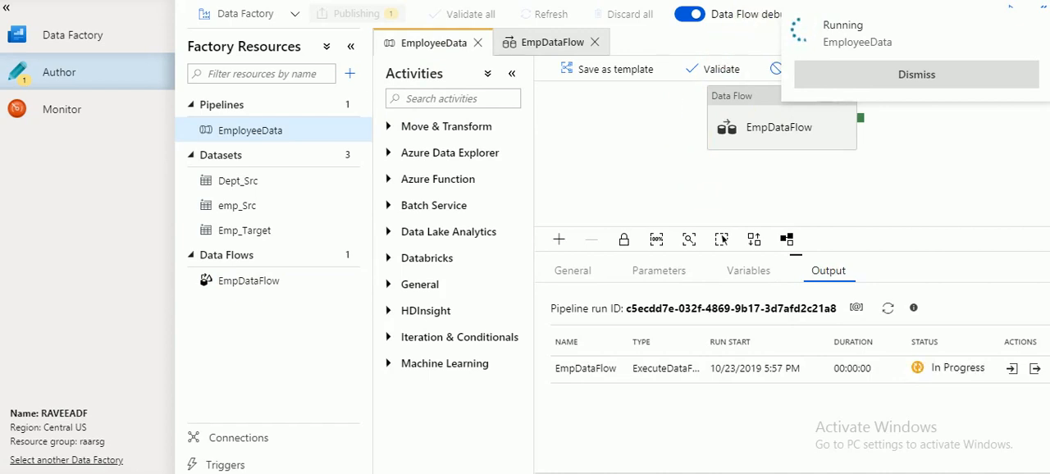
left_click(888, 2)
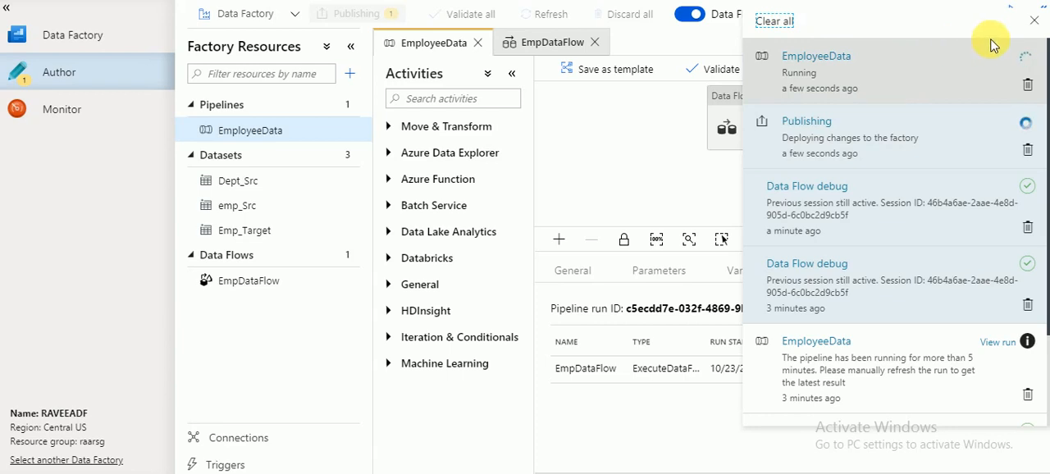
left_click(1034, 20)
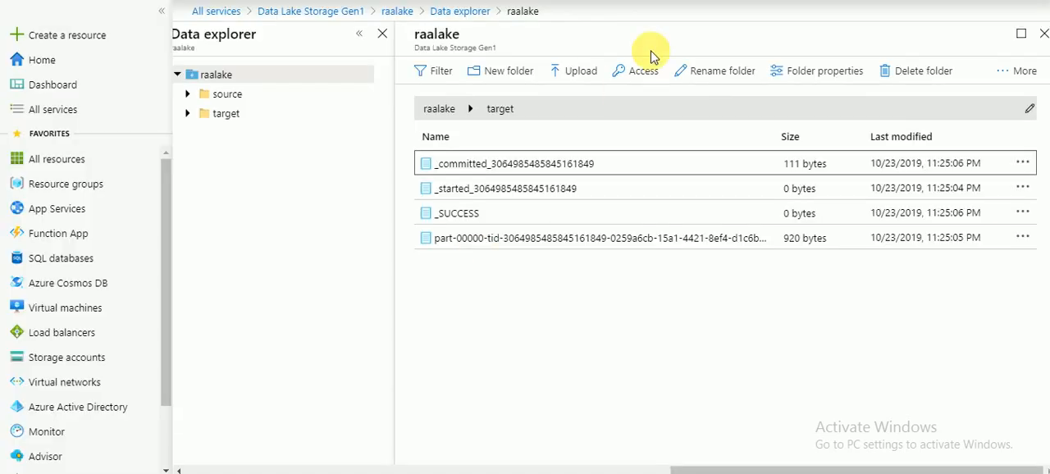
In the Azure portal, refresh the Data Lake target folder and preview employeefile.csv, closing the preview when done.
left_click(1017, 70)
double_click(966, 99)
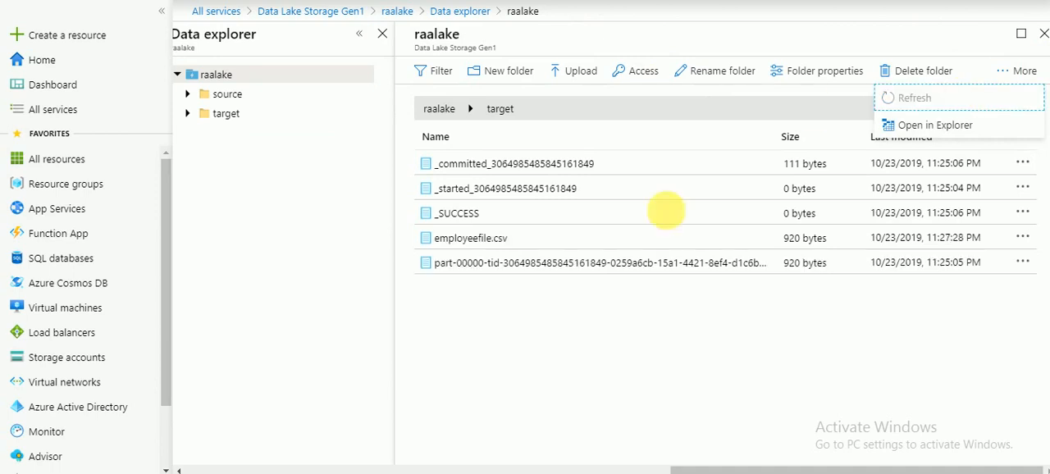
left_click(477, 239)
left_click(478, 239)
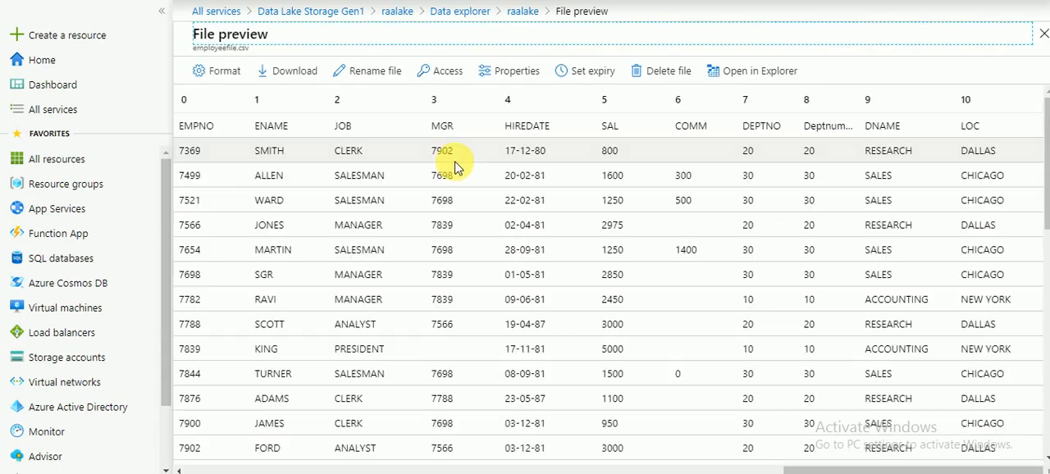
left_click(1044, 33)
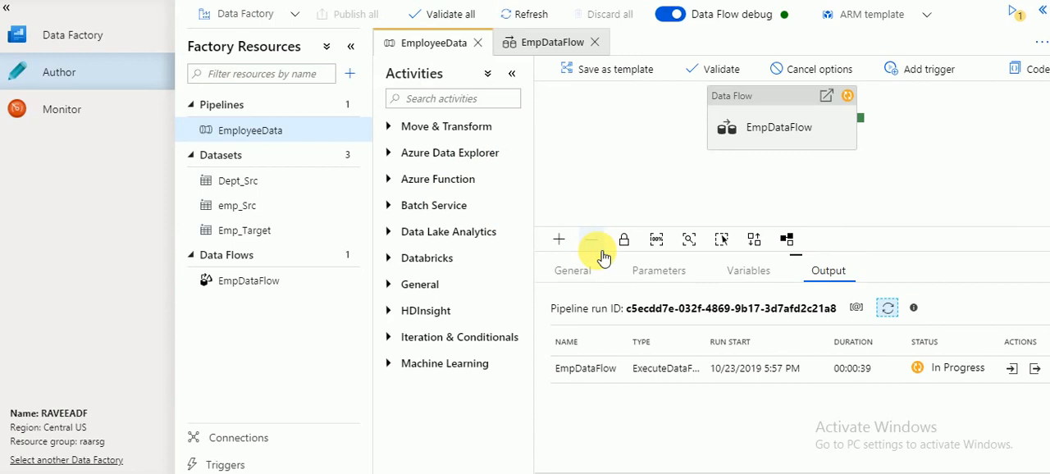
Back in Data Factory, show the Move & Transform activities and refresh the status of the EmployeeData debug run.
left_click(396, 129)
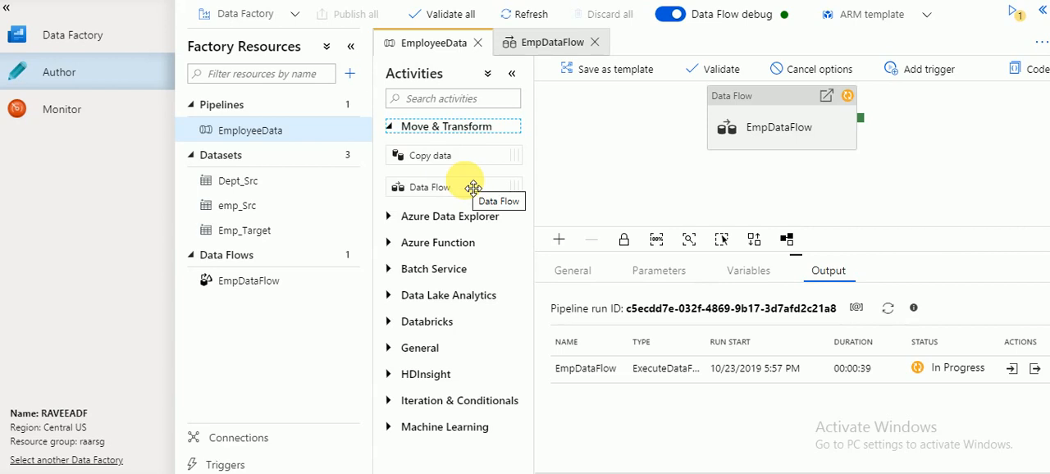
left_click(888, 310)
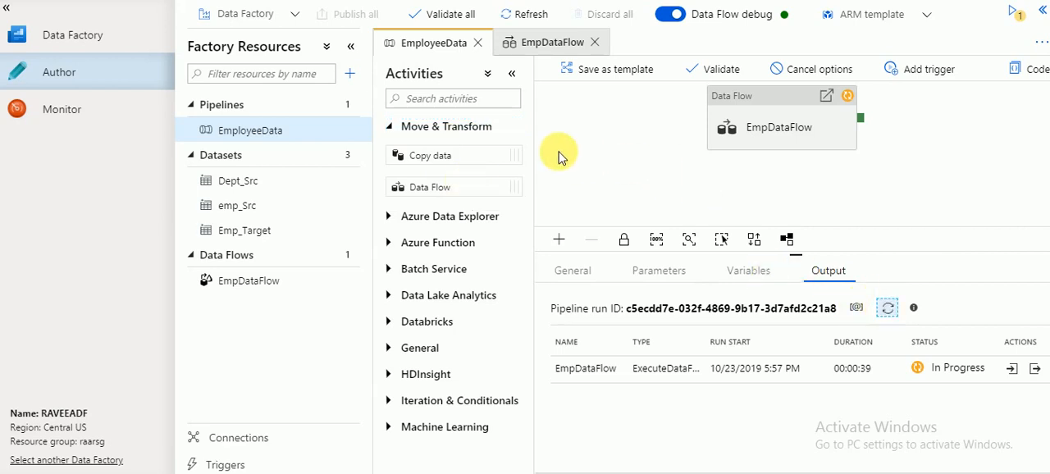